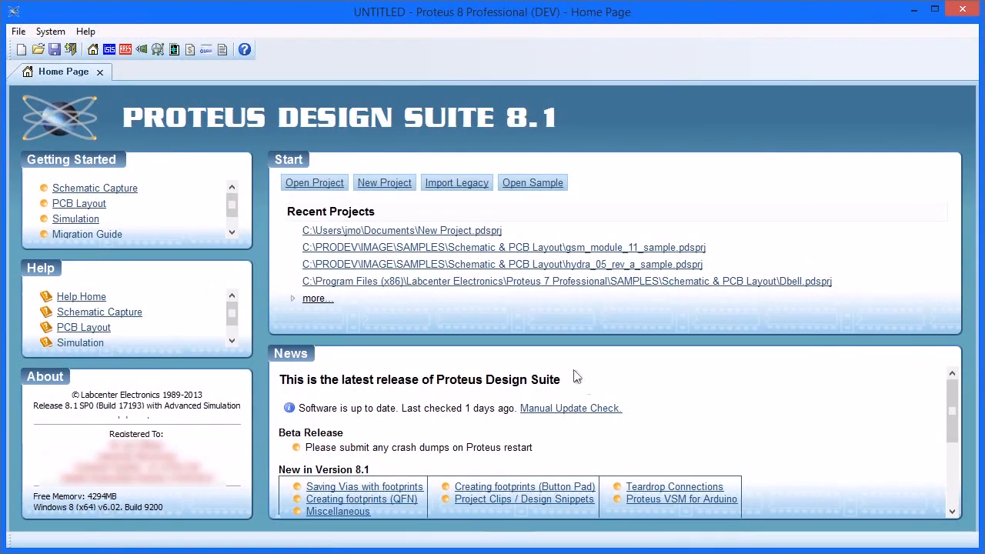
# - Start a new project with the file name "OpAmp Project.pdsprj" in the default Documents path
pyautogui.click(390, 189)
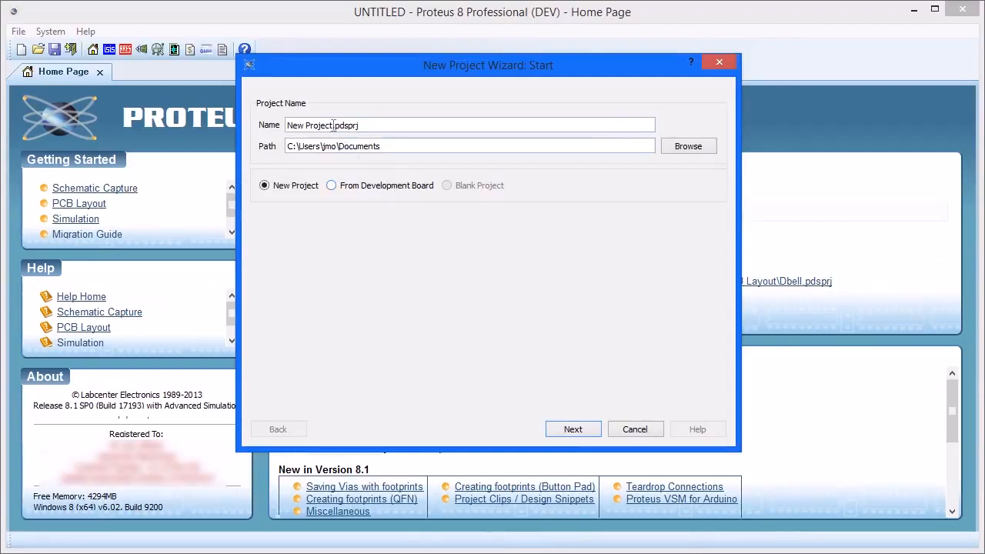
pyautogui.moveTo(304, 126); pyautogui.dragTo(285, 124)
pyautogui.write('OpAmp')
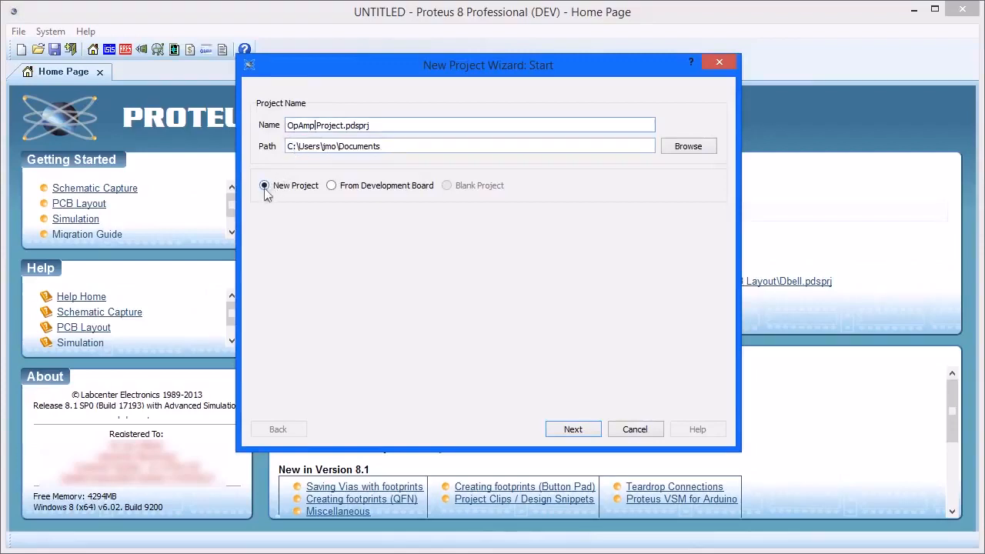
pyautogui.click(574, 431)
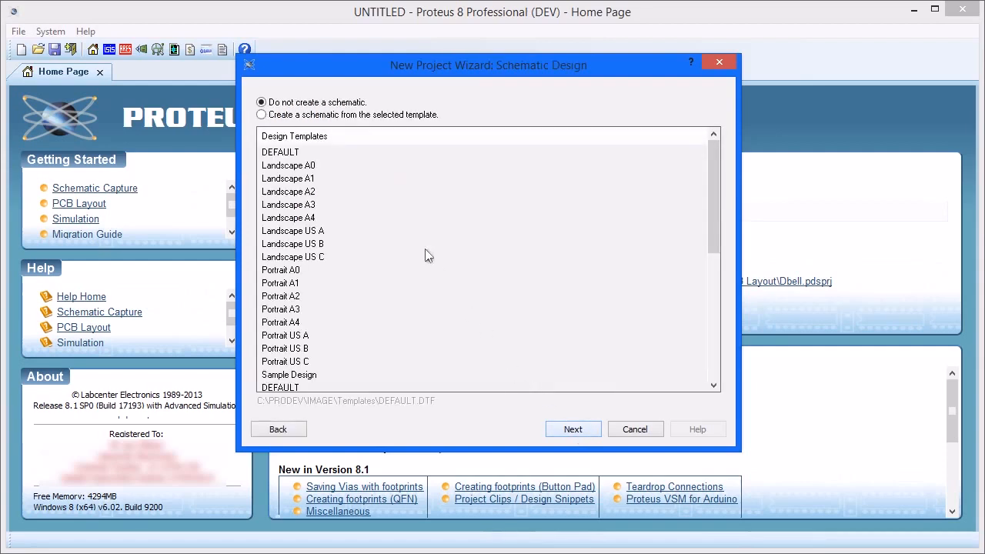
# - Include a schematic and a PCB layout in the project, both based on the DEFAULT template
pyautogui.click(284, 116)
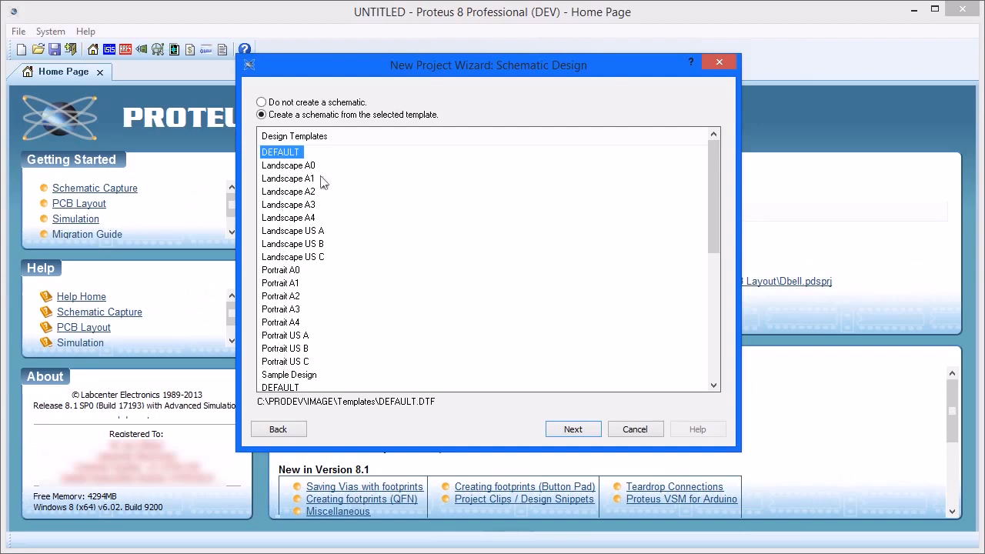
pyautogui.click(568, 436)
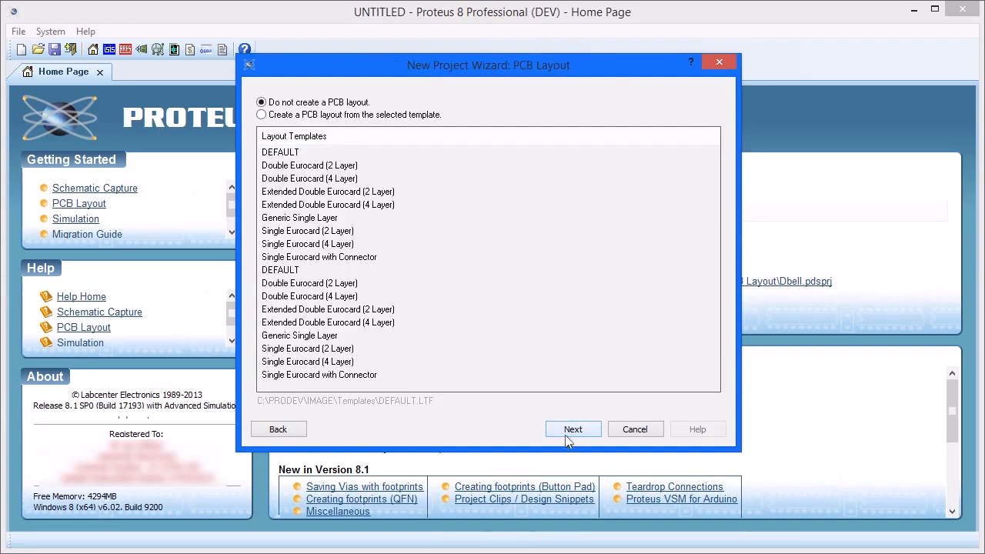
pyautogui.click(284, 117)
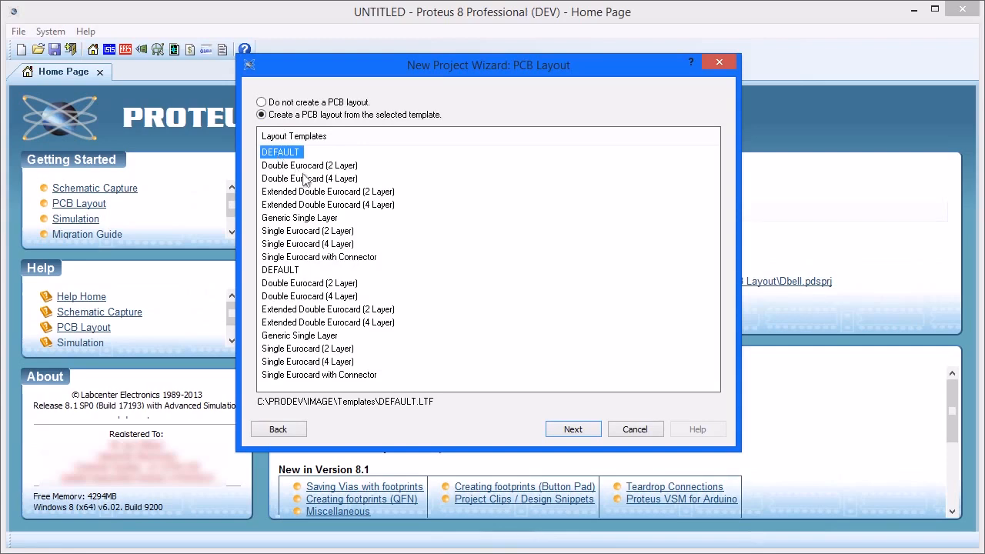
pyautogui.click(572, 429)
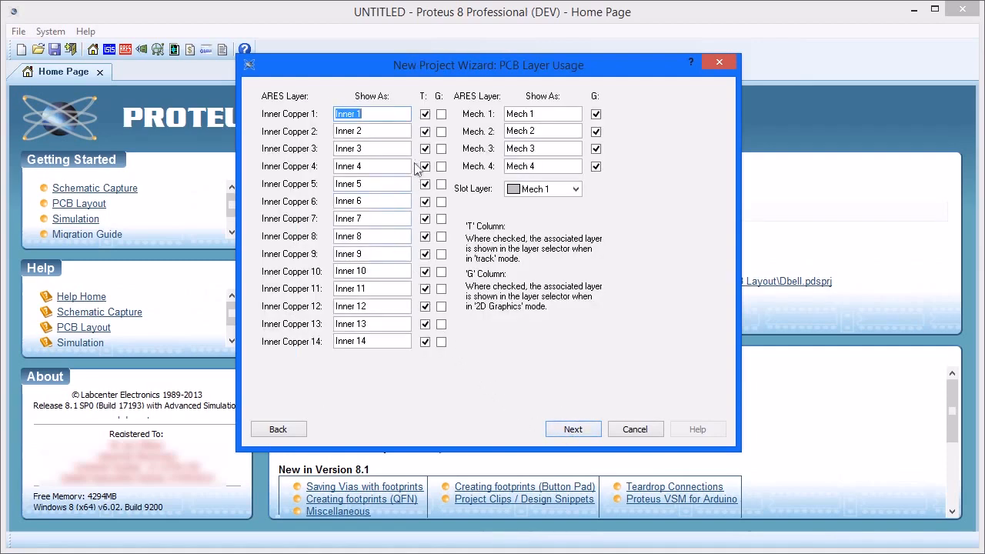
# - Remove Inner Copper 2 through 13 from the track-mode layers, leaving only Inner Copper 1 and 14 enabled
pyautogui.click(424, 132)
pyautogui.click(425, 148)
pyautogui.click(425, 166)
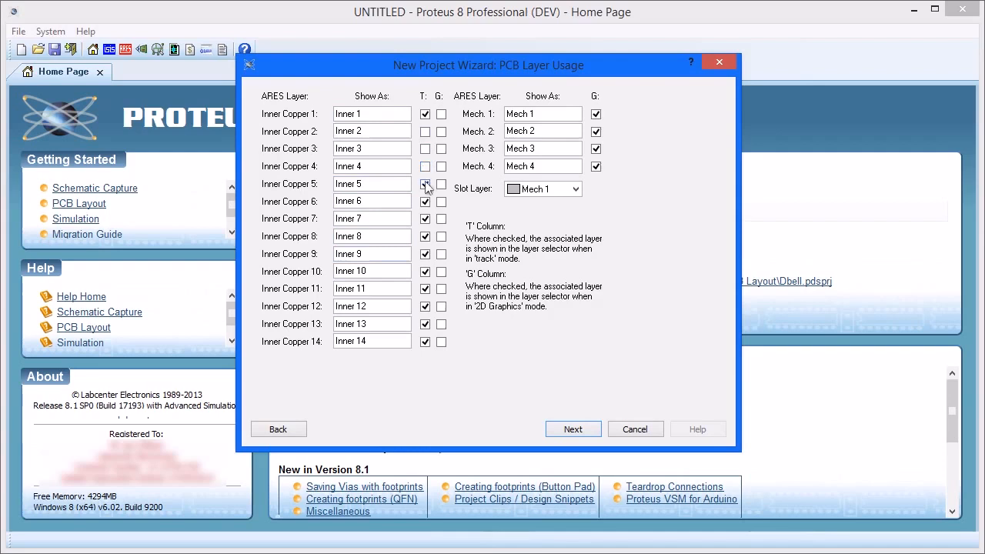
pyautogui.click(425, 184)
pyautogui.click(425, 202)
pyautogui.click(425, 218)
pyautogui.click(425, 237)
pyautogui.click(425, 254)
pyautogui.click(426, 272)
pyautogui.click(426, 290)
pyautogui.click(426, 307)
pyautogui.click(426, 324)
# - Rename the Inner Copper 1 layer to POWER and the Inner Copper 14 layer to GND
pyautogui.moveTo(383, 114); pyautogui.dragTo(322, 112)
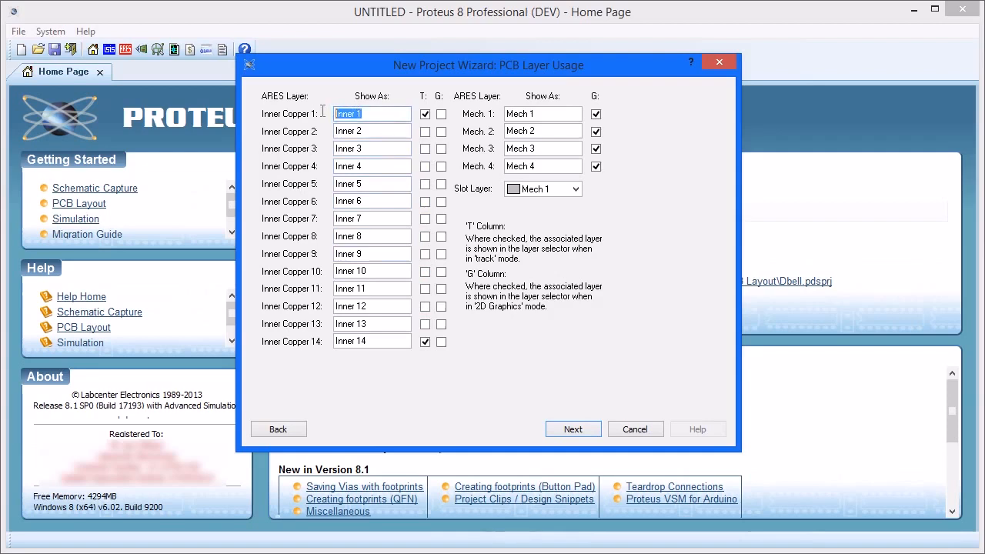
pyautogui.write('POWER')
pyautogui.moveTo(365, 345); pyautogui.dragTo(324, 341)
pyautogui.write('GND')
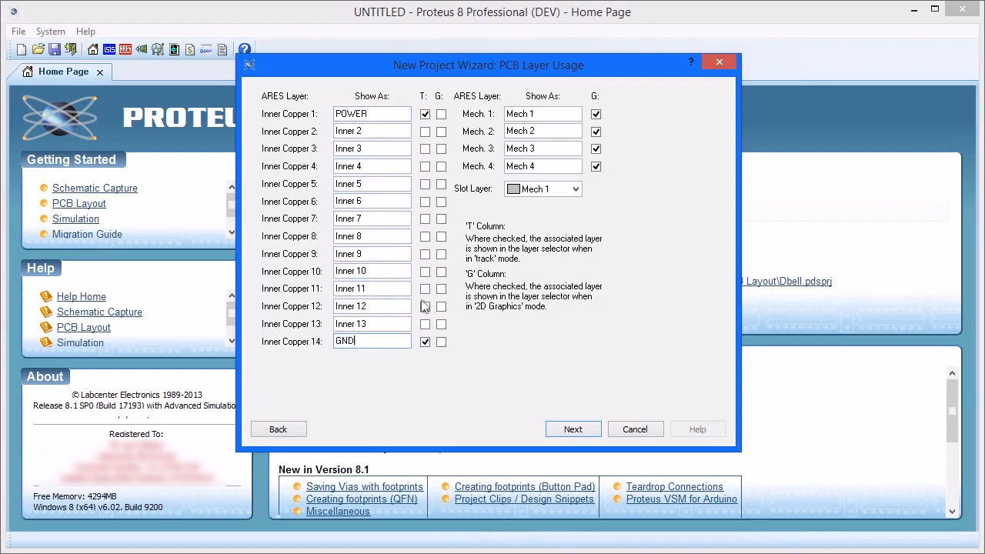
# - Disable the Mech 2, Mech 3 and Mech 4 layers for 2D graphics and accept the PCB layer usage
pyautogui.click(596, 166)
pyautogui.click(596, 148)
pyautogui.click(596, 132)
pyautogui.click(570, 431)
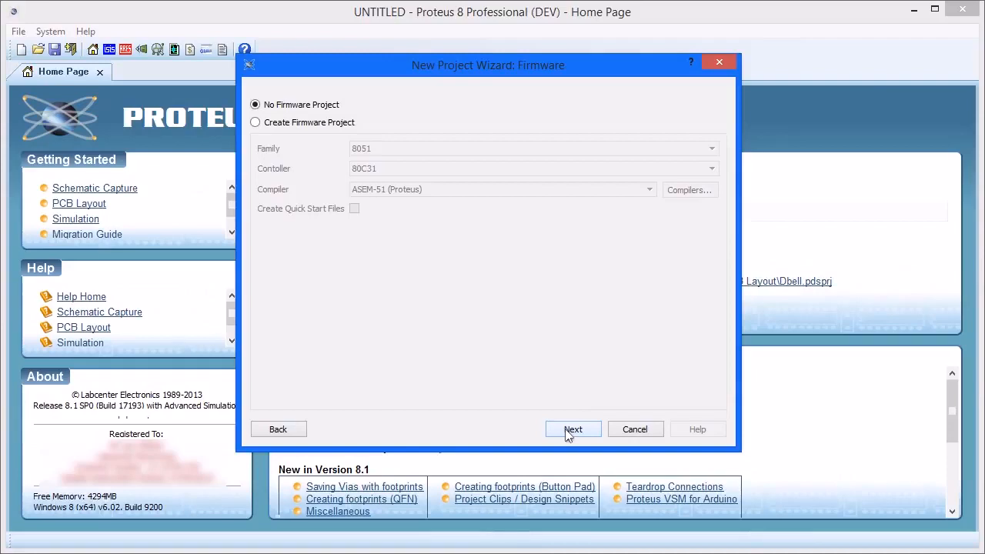
# - Finish creating the project with no firmware project and switch to the schematic
pyautogui.click(573, 429)
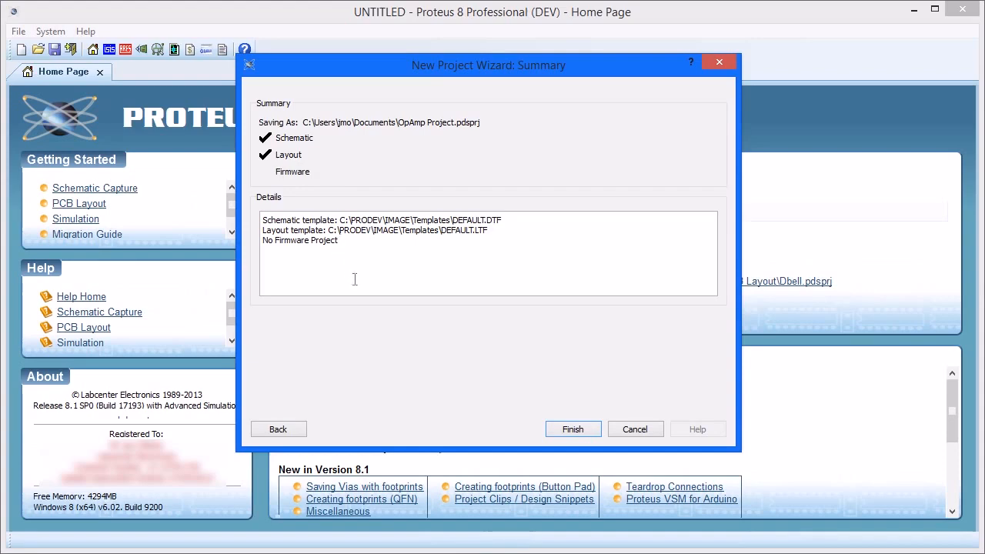
pyautogui.click(593, 435)
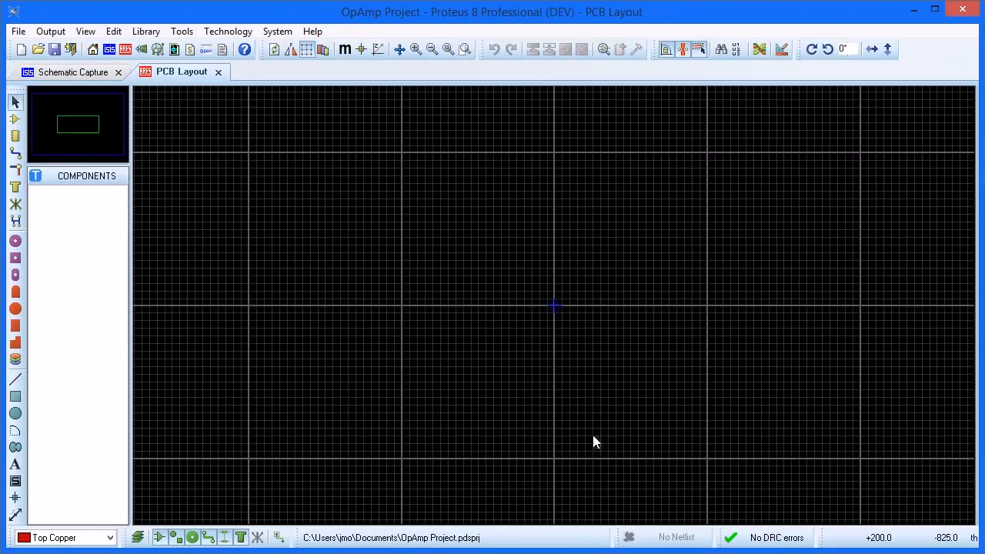
pyautogui.click(73, 74)
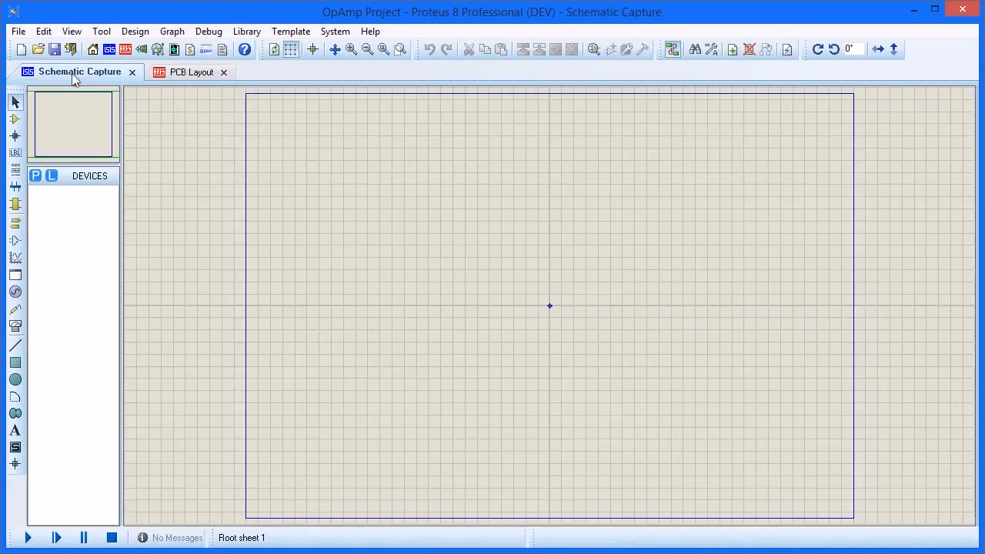
# - Add the LM358 op-amp from the USERDVC library and the CONN-SIL4 connector to the schematic's device list
pyautogui.click(37, 177)
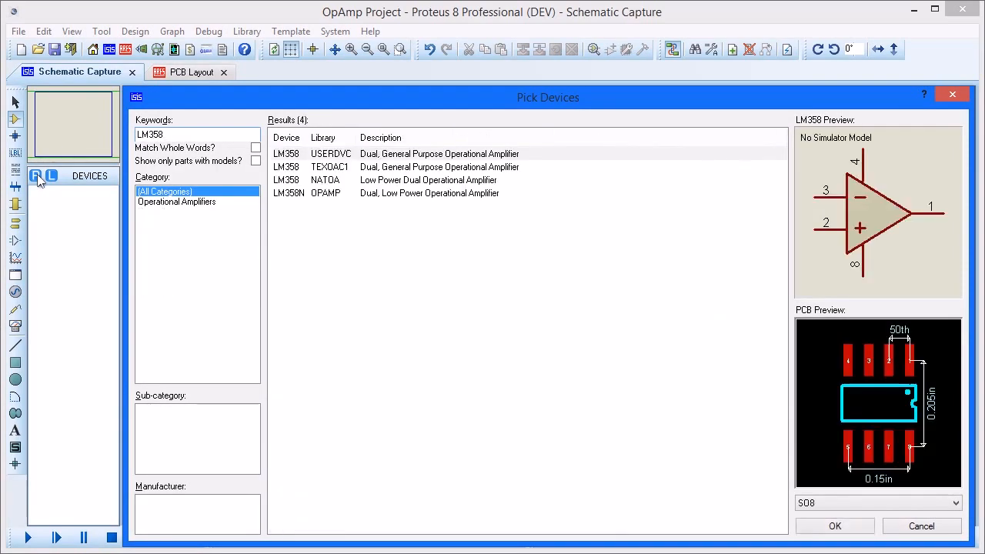
pyautogui.doubleClick(326, 154)
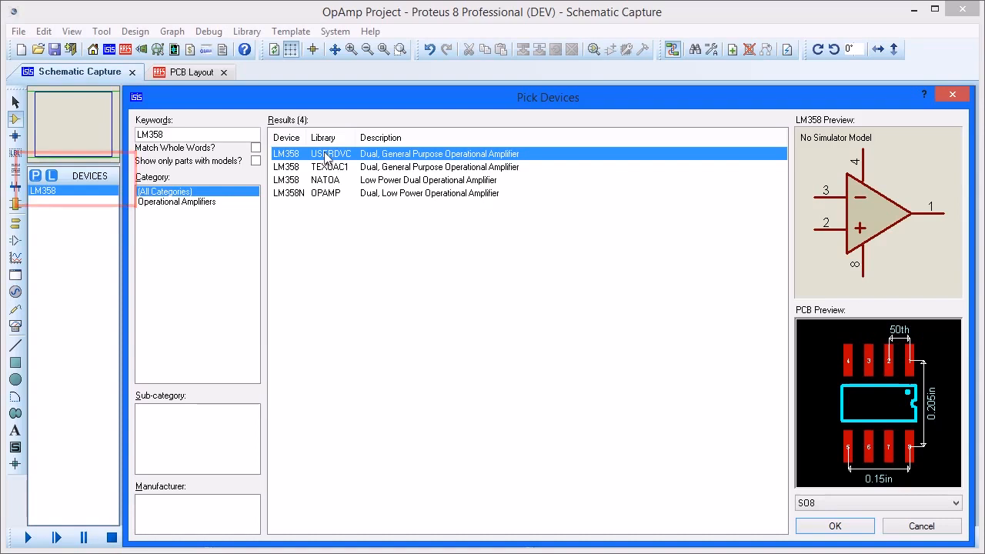
pyautogui.click(197, 134)
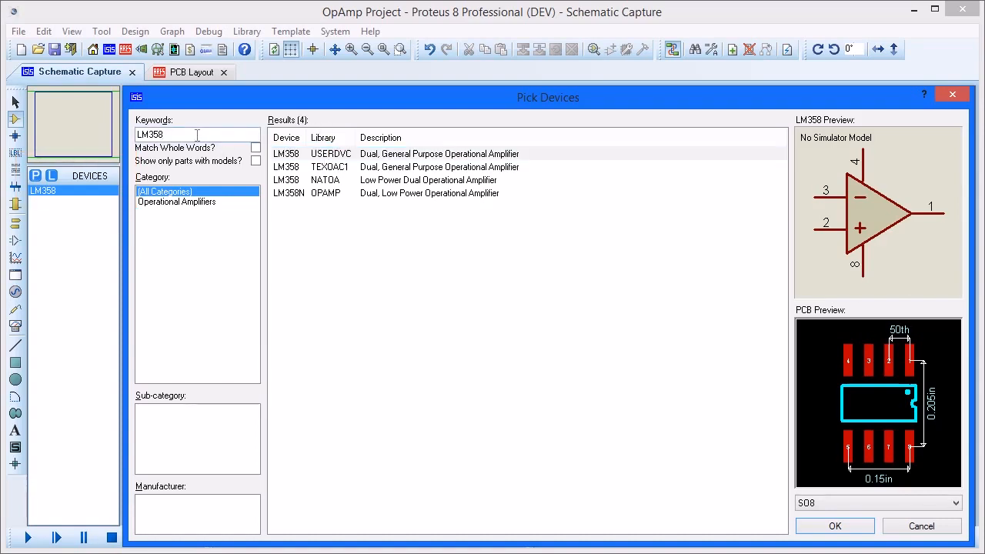
pyautogui.write('conn-si')
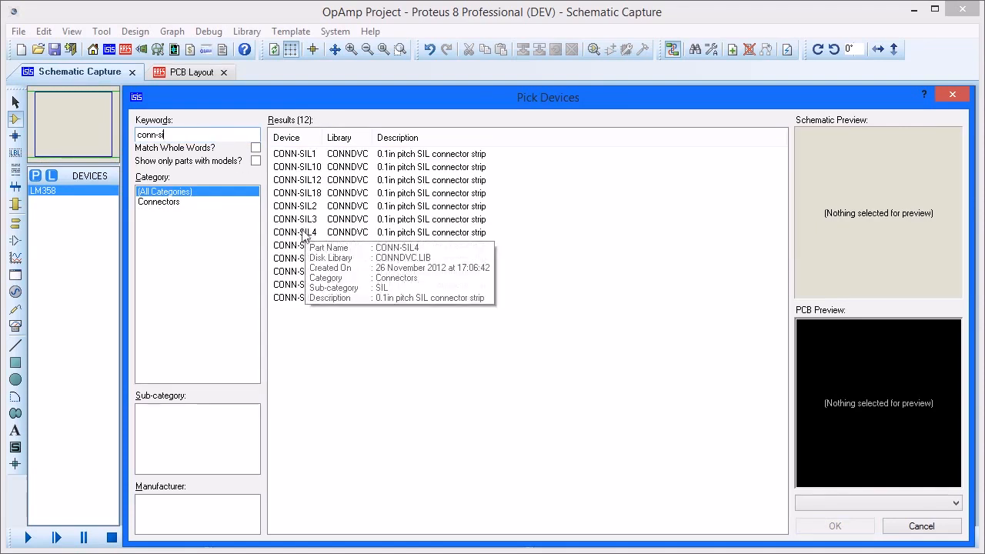
pyautogui.doubleClick(304, 233)
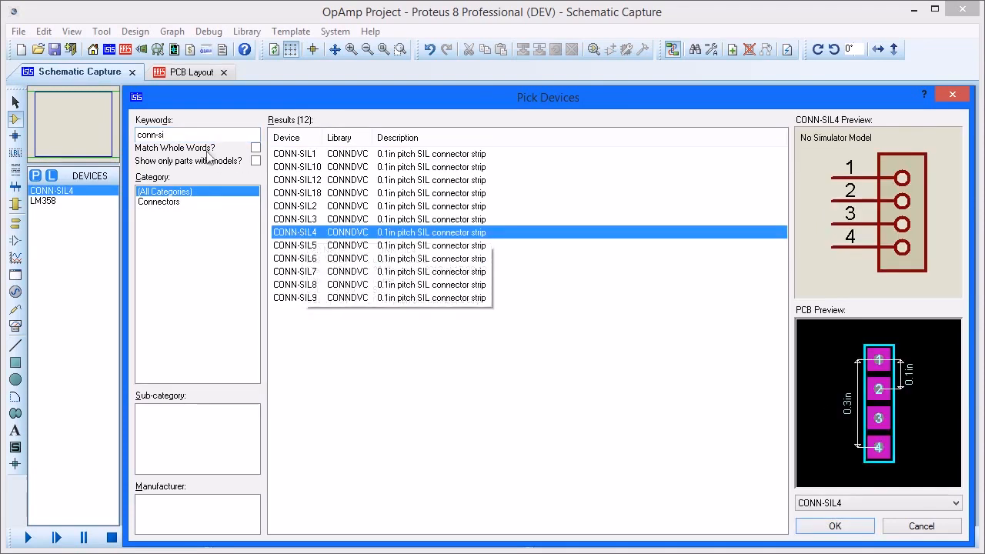
# - Search the parts library for "100k trim" and add the 3313J-1-104E trimpot to the device list
pyautogui.click(189, 131)
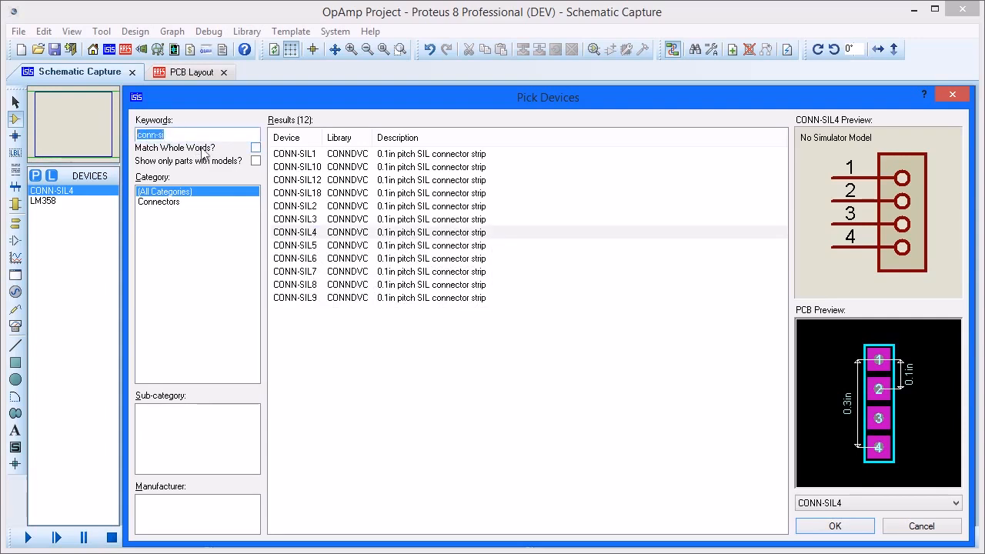
pyautogui.write('100k trim')
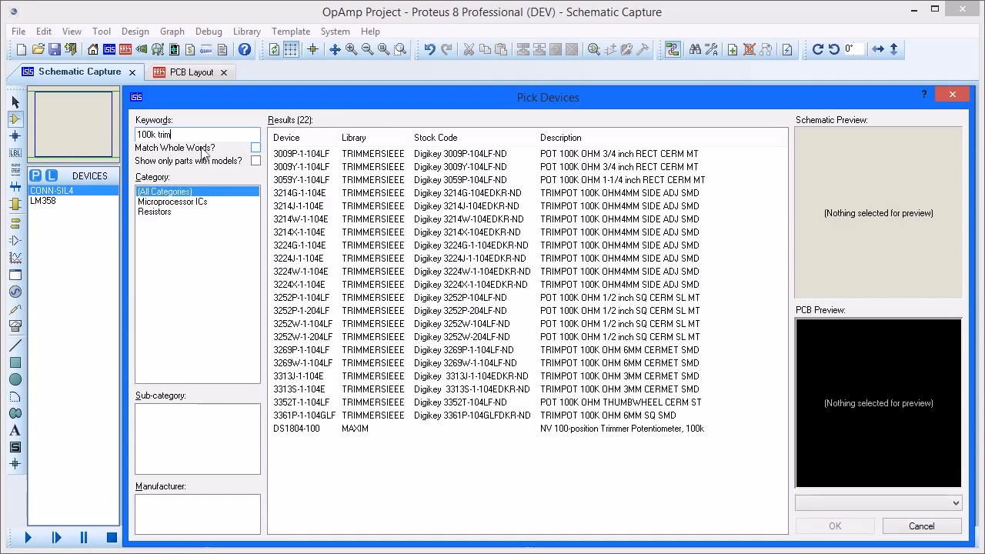
pyautogui.doubleClick(312, 377)
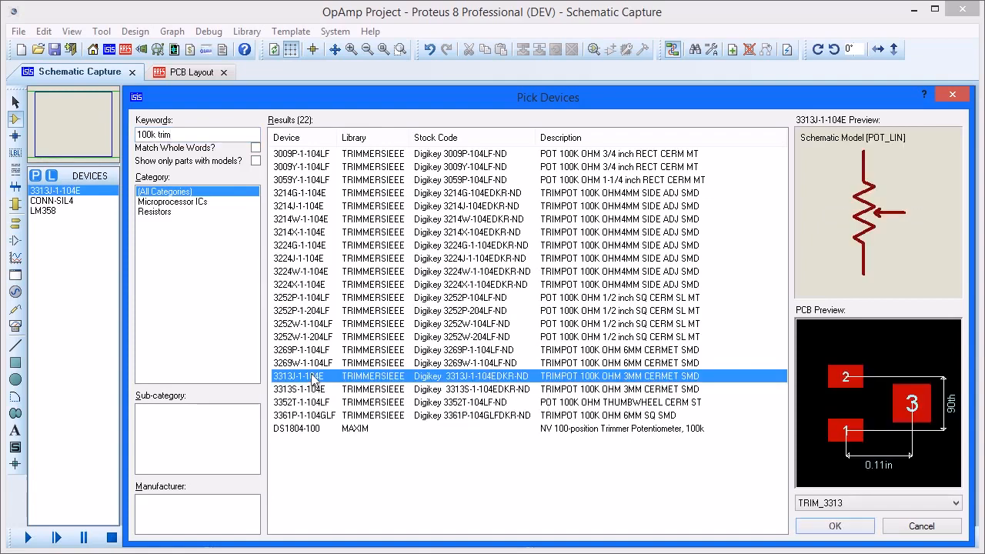
# - Find 0402 capacitors of 1u and .1u and add ECJ-0EB0J105M and ECJ-0EB1A104K to the device list
pyautogui.click(185, 134)
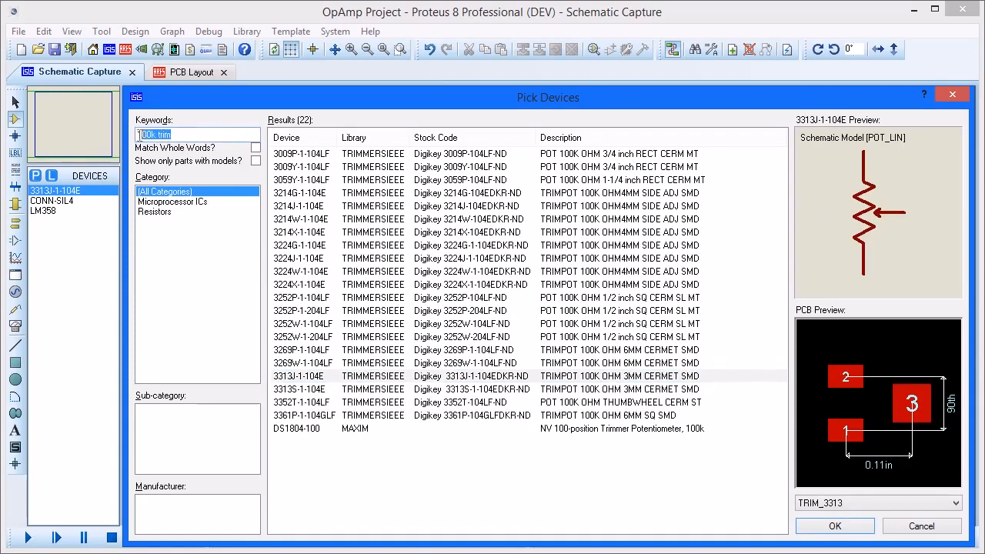
pyautogui.write('1u cap 0402')
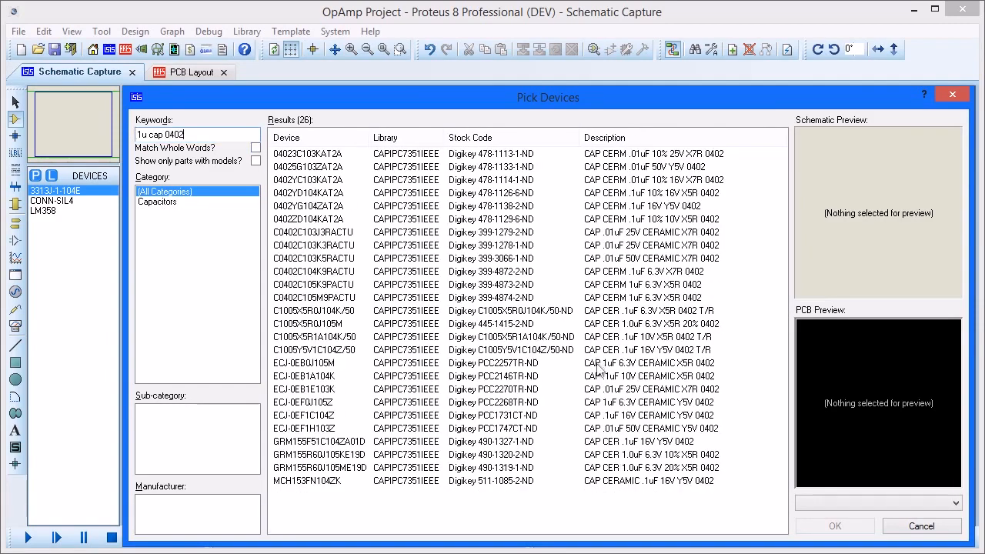
pyautogui.doubleClick(599, 371)
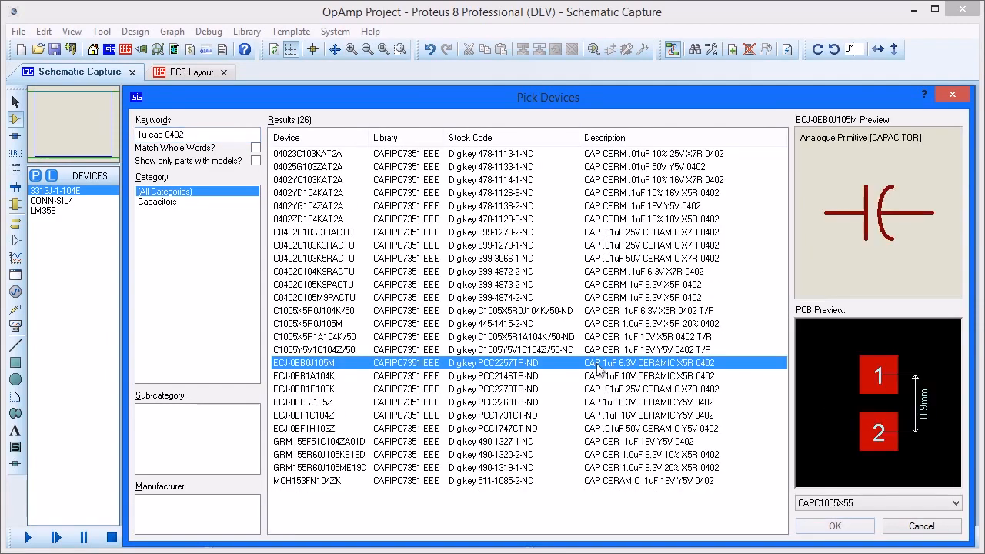
pyautogui.click(193, 133)
pyautogui.write('.')
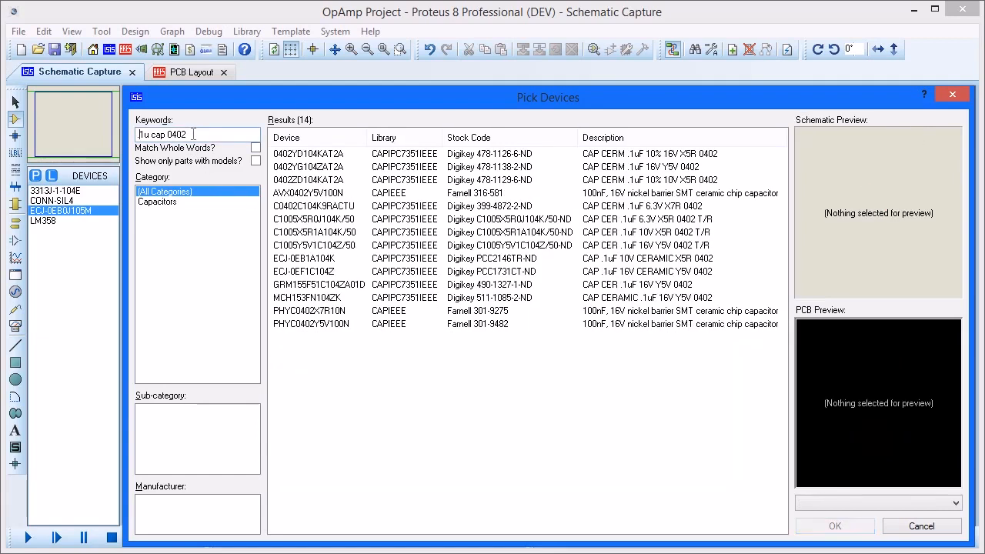
pyautogui.doubleClick(408, 259)
# - Search the parts library for "10k res 0402" and add the ERJ-2GEJ103X resistor to the device list
pyautogui.moveTo(189, 134); pyautogui.dragTo(138, 135)
pyautogui.write('10k r')
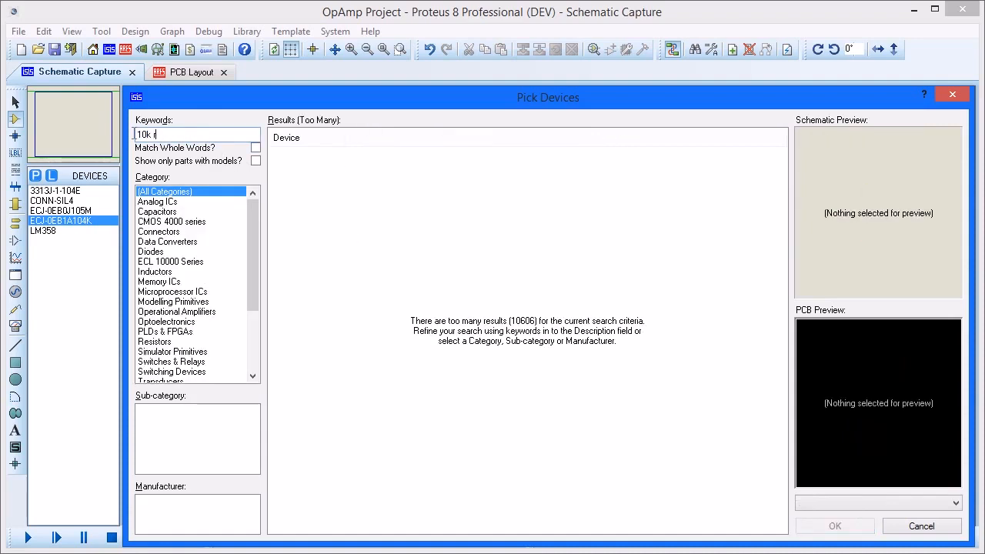
pyautogui.write('es 0402')
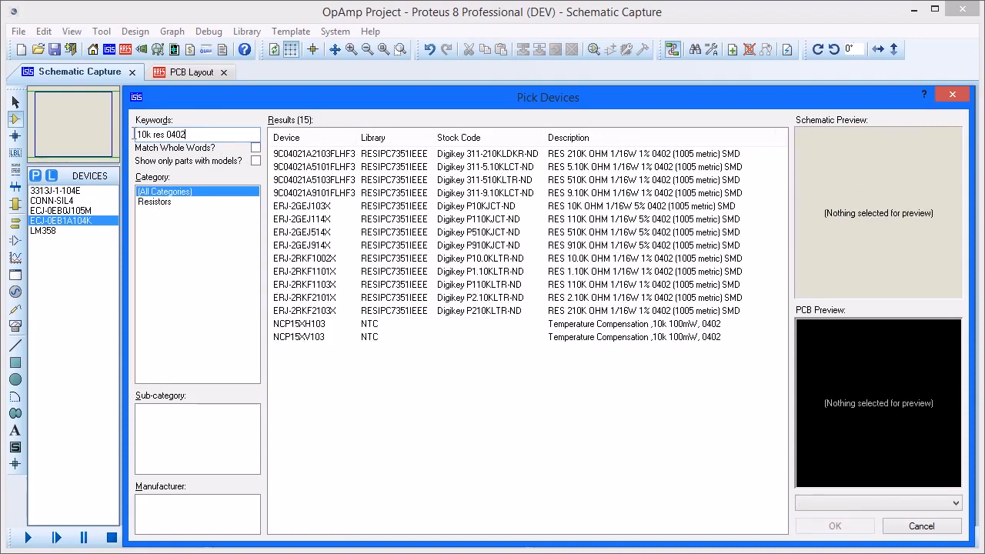
pyautogui.click(311, 206)
pyautogui.doubleClick(312, 206)
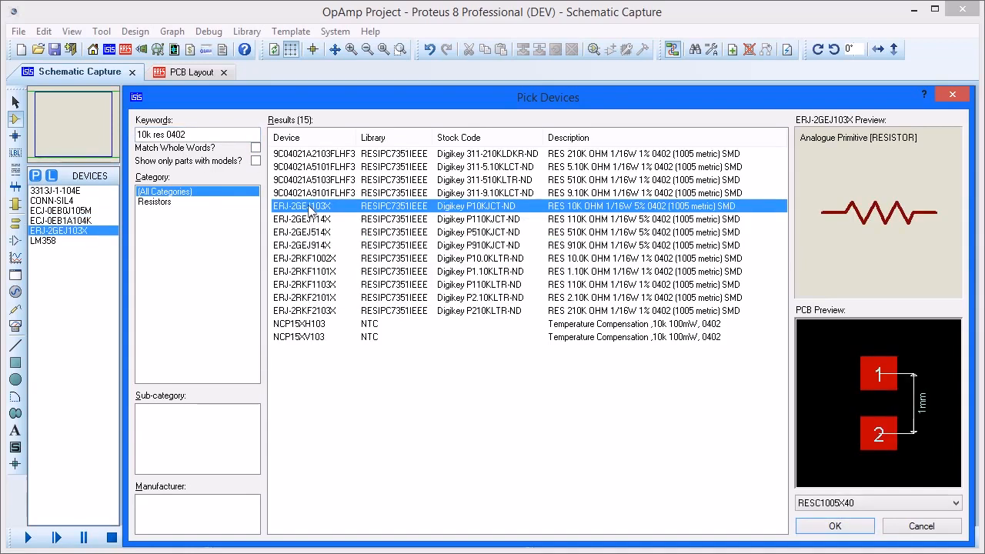
# - Search for "100k res 0402", add the ERJ-2GEJ104X resistor to the device list and close the part picker
pyautogui.click(206, 137)
pyautogui.moveTo(206, 136); pyautogui.dragTo(132, 136)
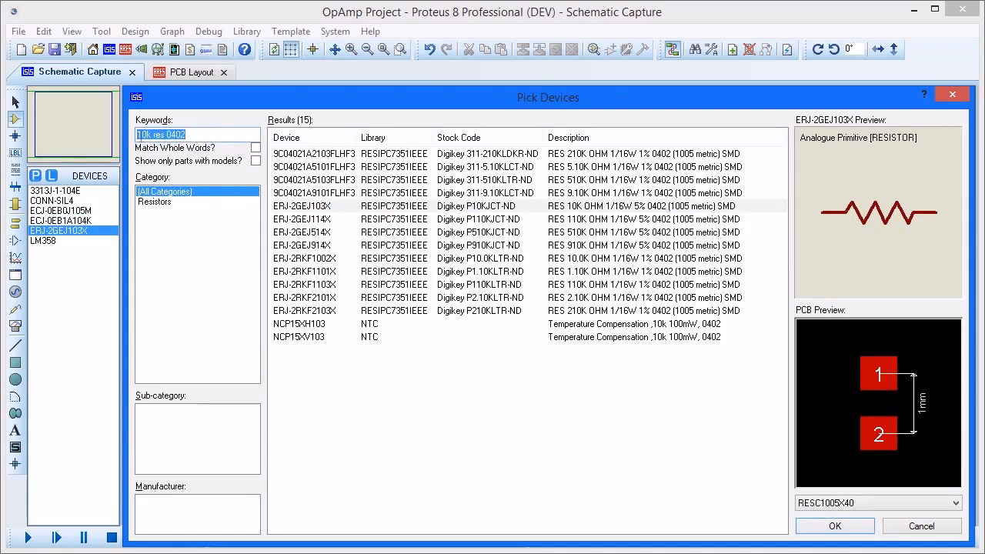
pyautogui.click(142, 135)
pyautogui.write('0')
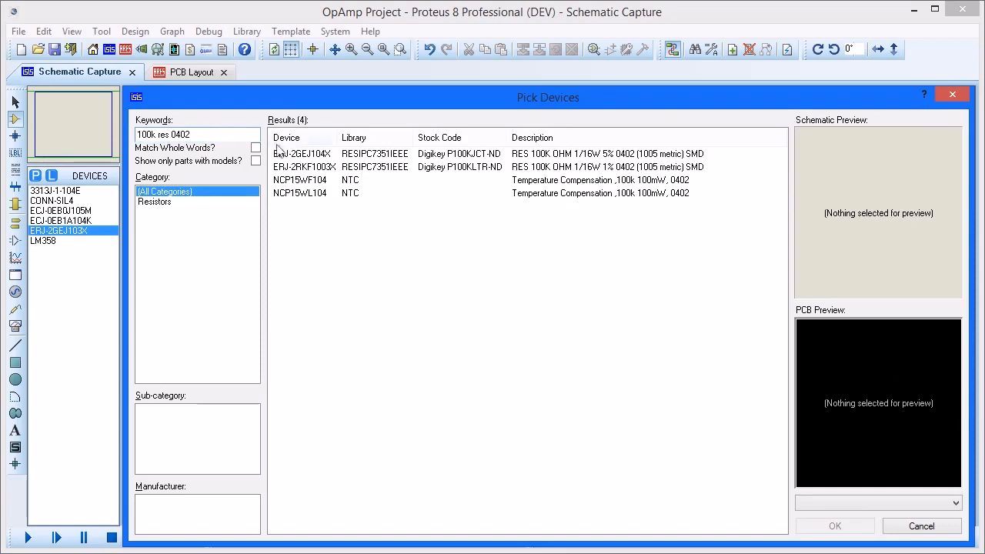
pyautogui.doubleClick(313, 156)
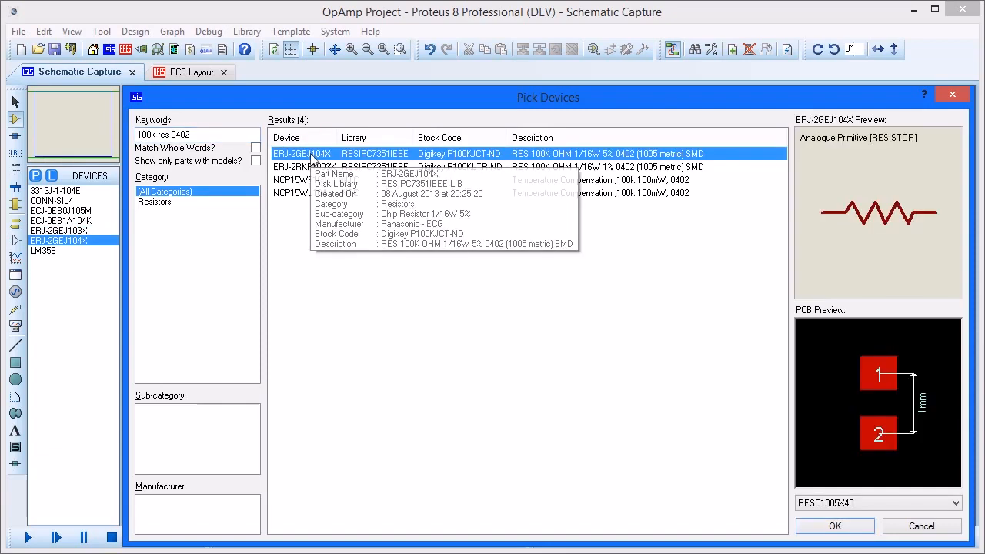
pyautogui.click(833, 526)
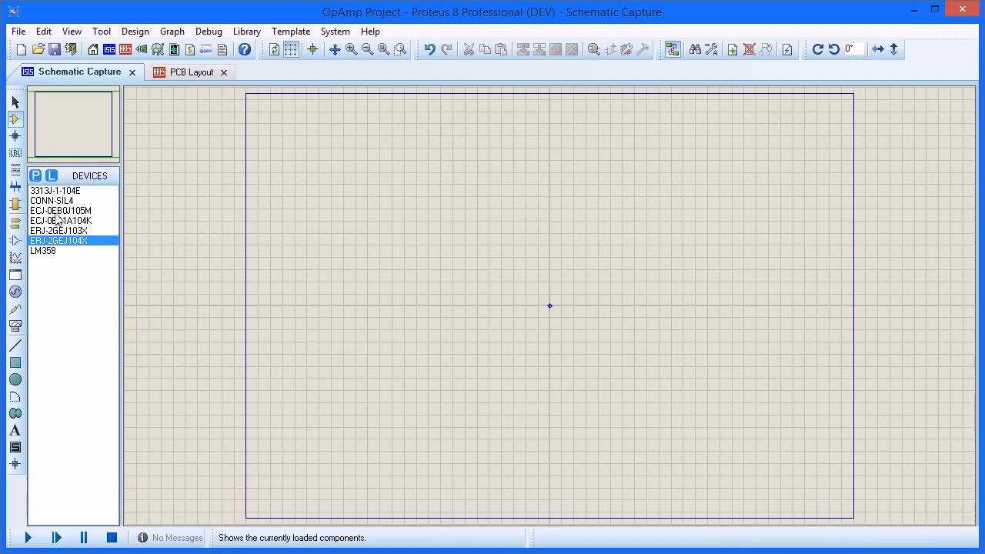
# - Place two LM358 op-amp sections side by side in the upper sheet area, rotated to 0° with outputs facing right
pyautogui.click(46, 253)
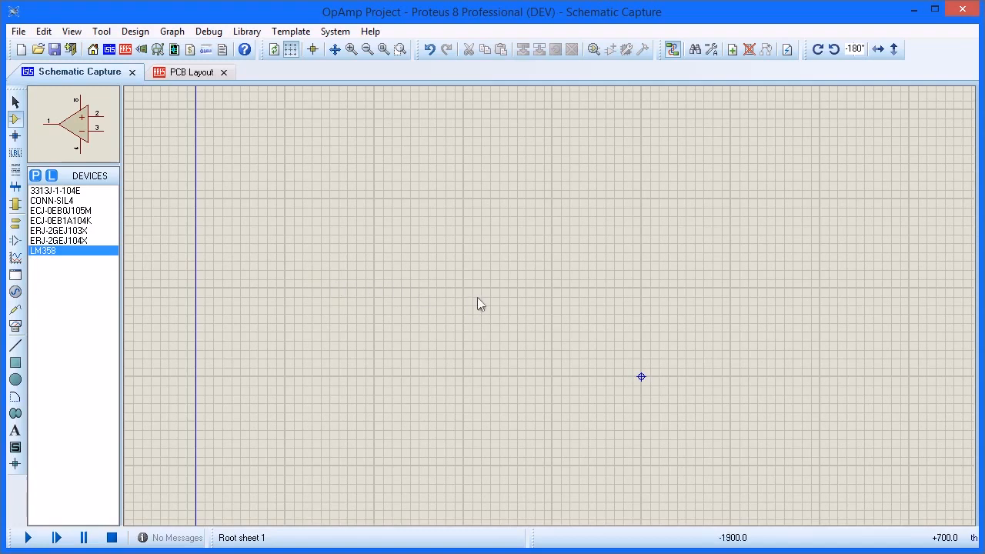
pyautogui.click(513, 301)
pyautogui.press('KP_Subtract')
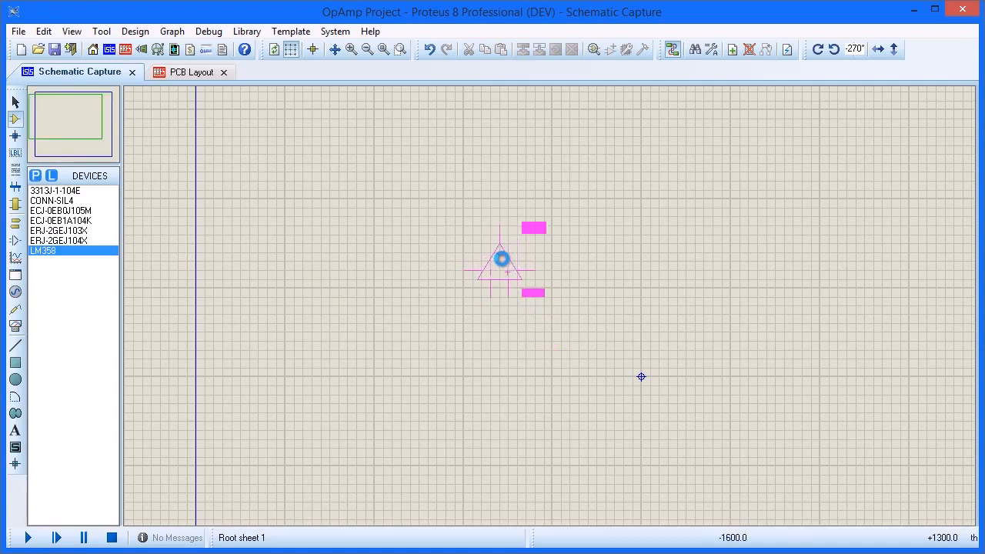
pyautogui.press('KP_Subtract')
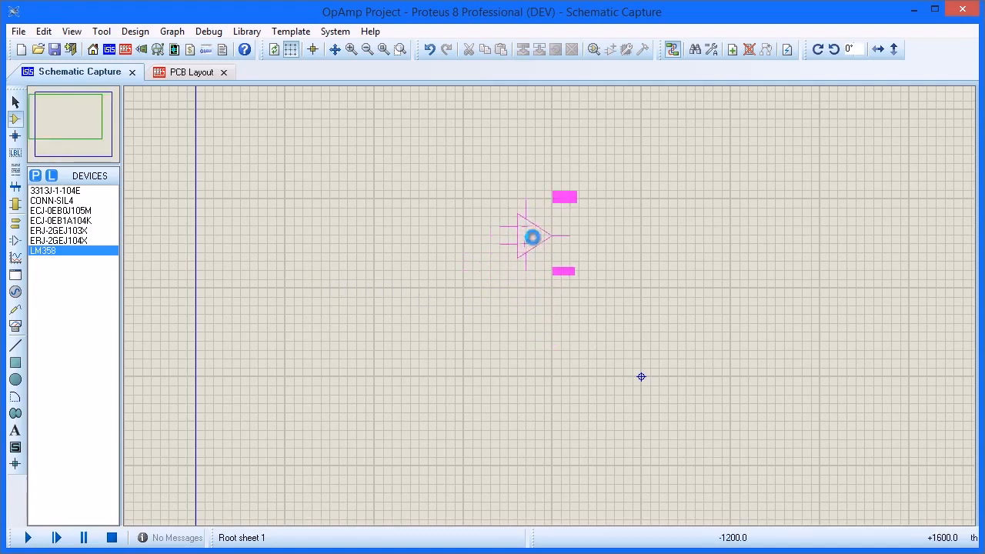
pyautogui.click(559, 221)
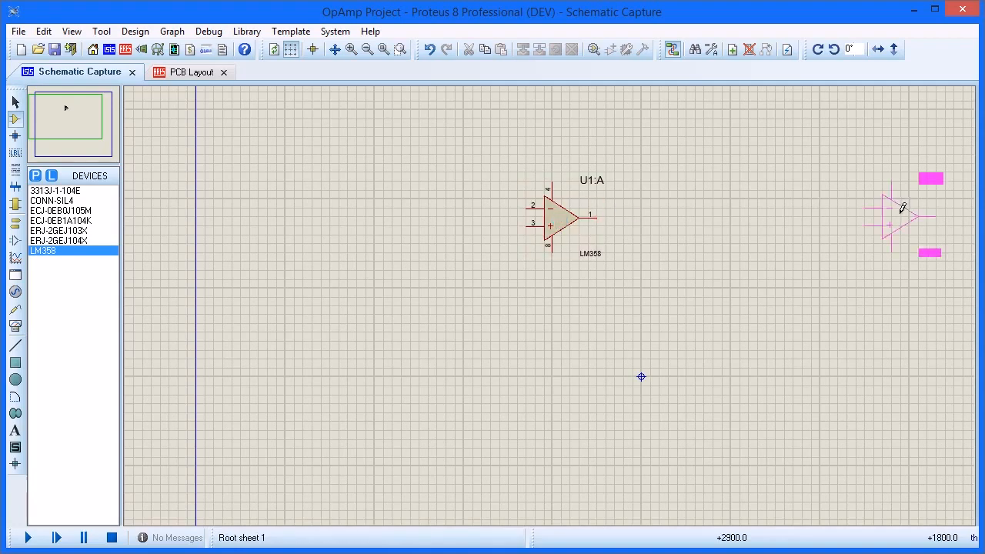
pyautogui.click(921, 214)
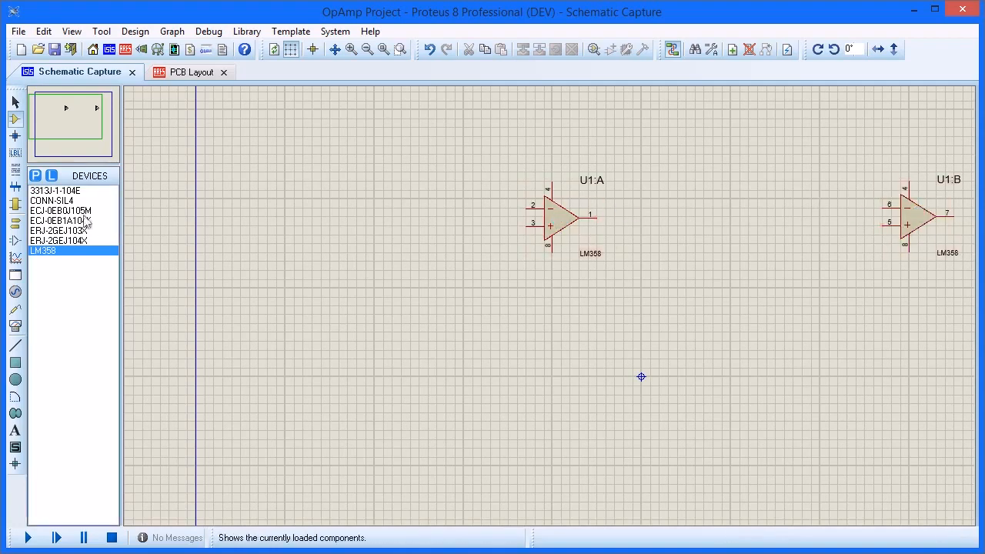
# - Place the CONN-SIL4 connector below and left of the first op-amp, rotated -180° so its pins face right
pyautogui.click(57, 200)
pyautogui.press('KP_Subtract')
pyautogui.press('KP_Subtract')
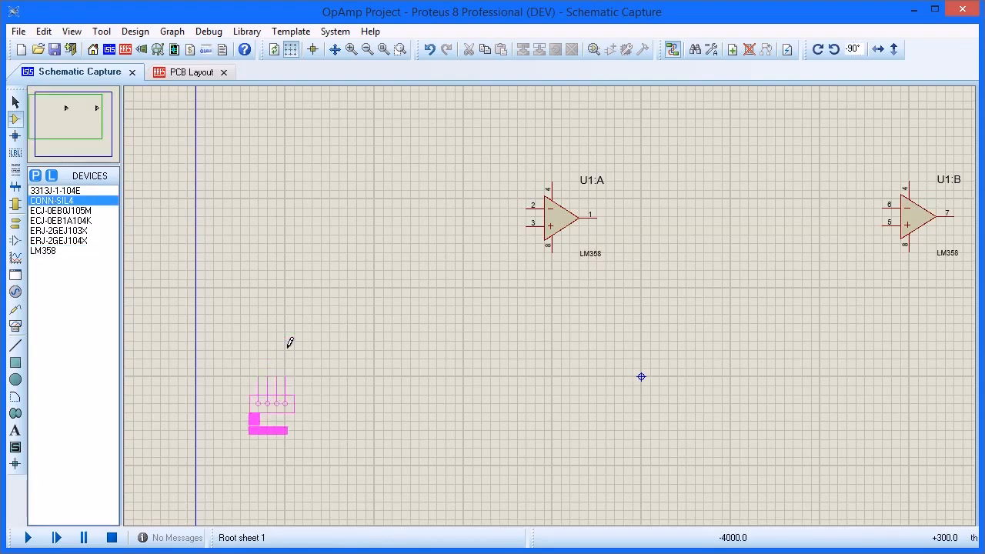
pyautogui.click(412, 390)
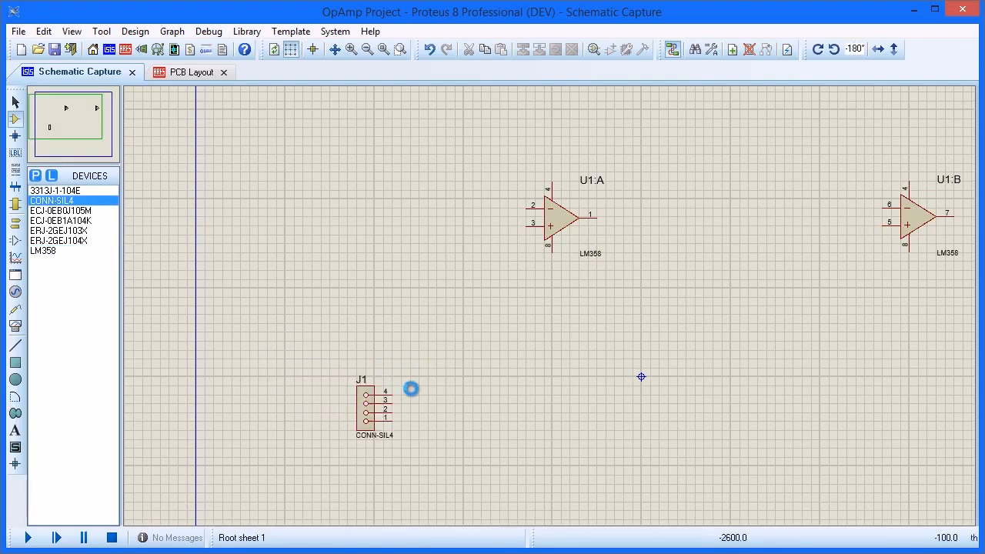
# - Place a ground terminal below and right of connector J1 and wire it to connector pin 2
pyautogui.click(15, 223)
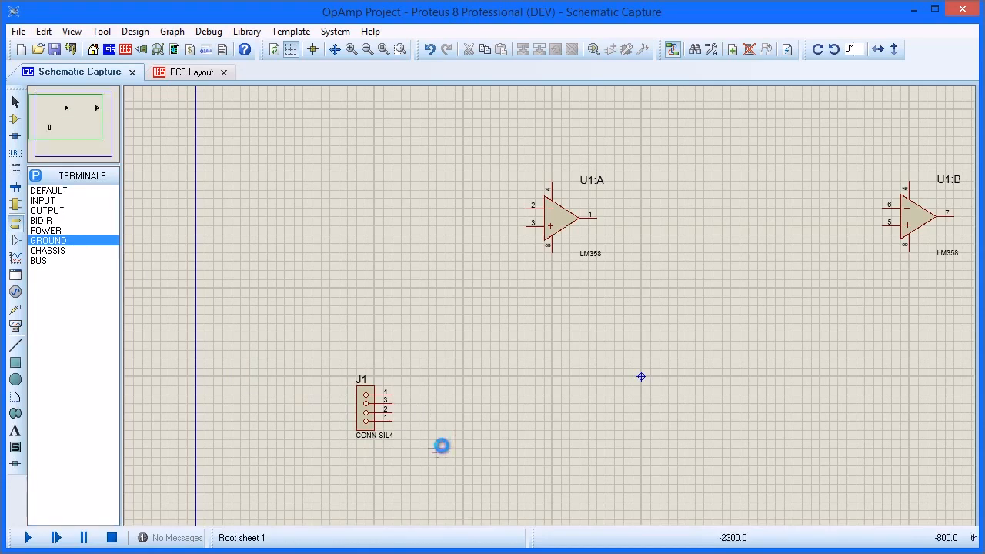
pyautogui.click(426, 448)
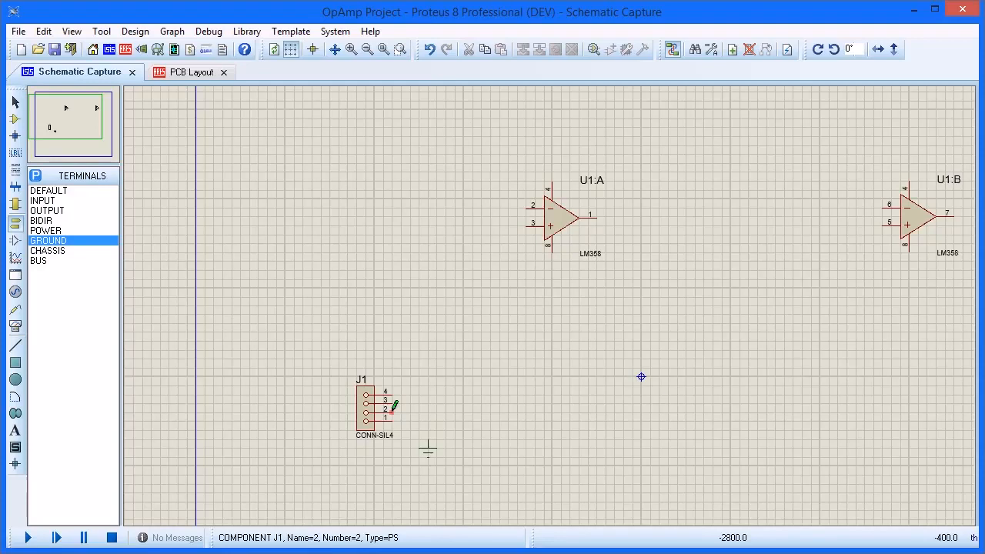
pyautogui.click(392, 408)
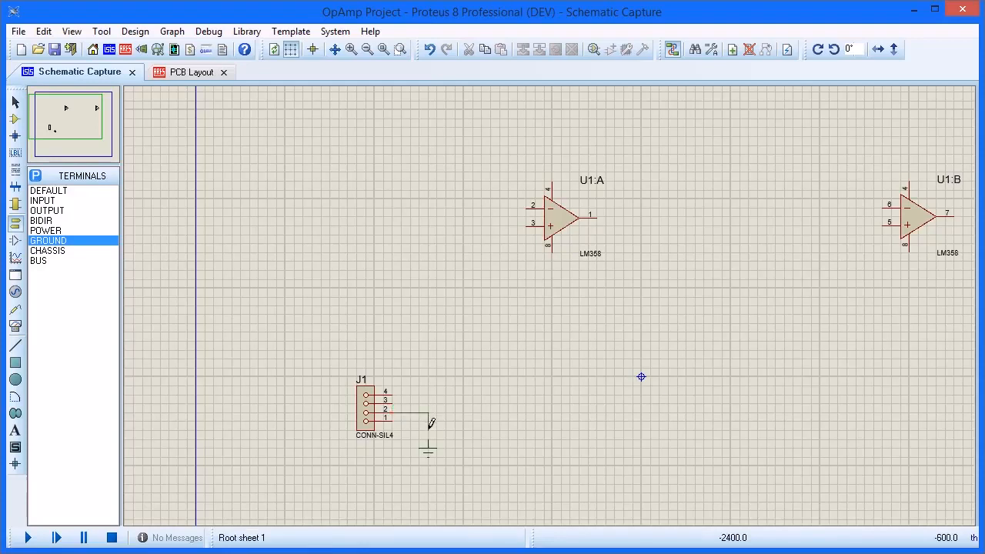
pyautogui.click(429, 440)
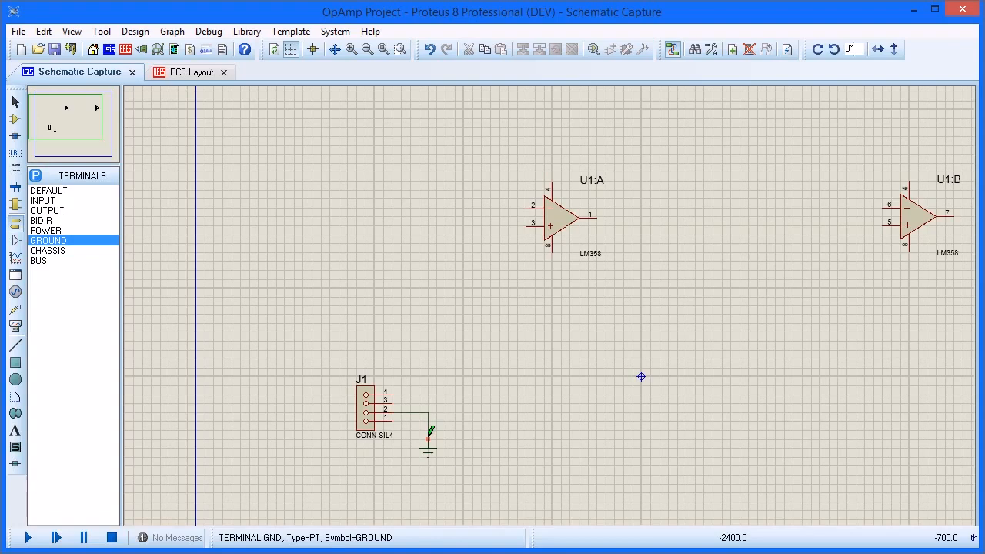
# - Place a power terminal above connector J1 and wire it to connector pin 1
pyautogui.click(56, 231)
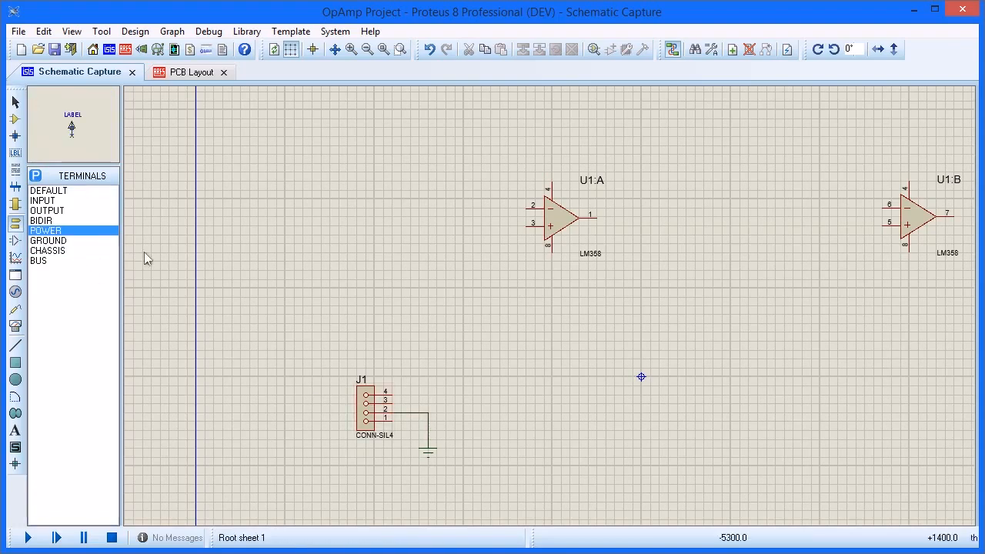
pyautogui.click(435, 248)
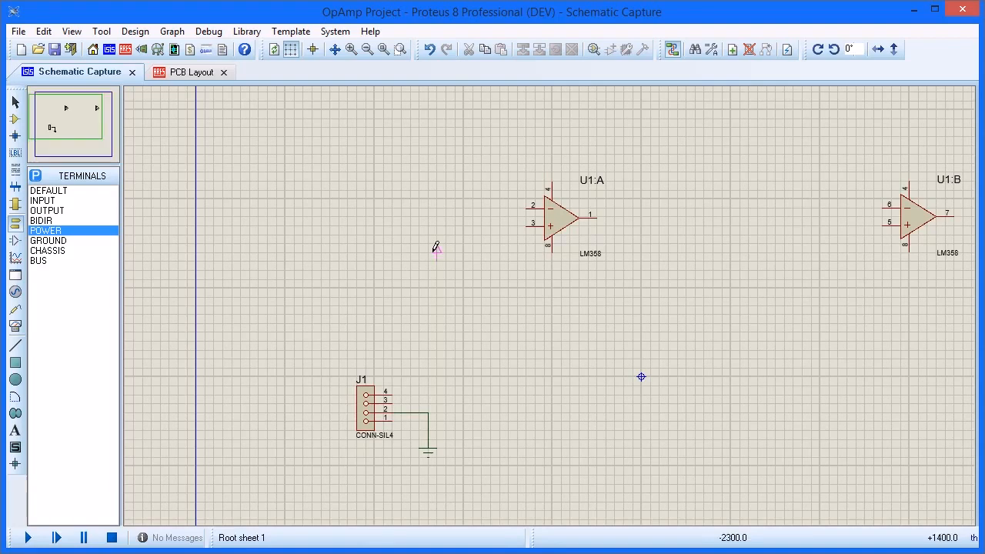
pyautogui.click(436, 248)
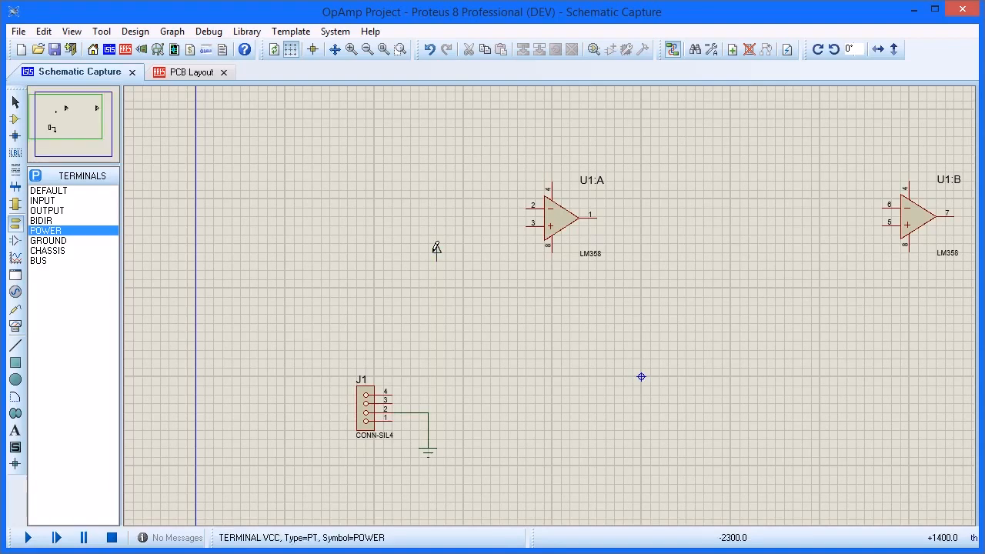
pyautogui.click(393, 415)
pyautogui.click(437, 257)
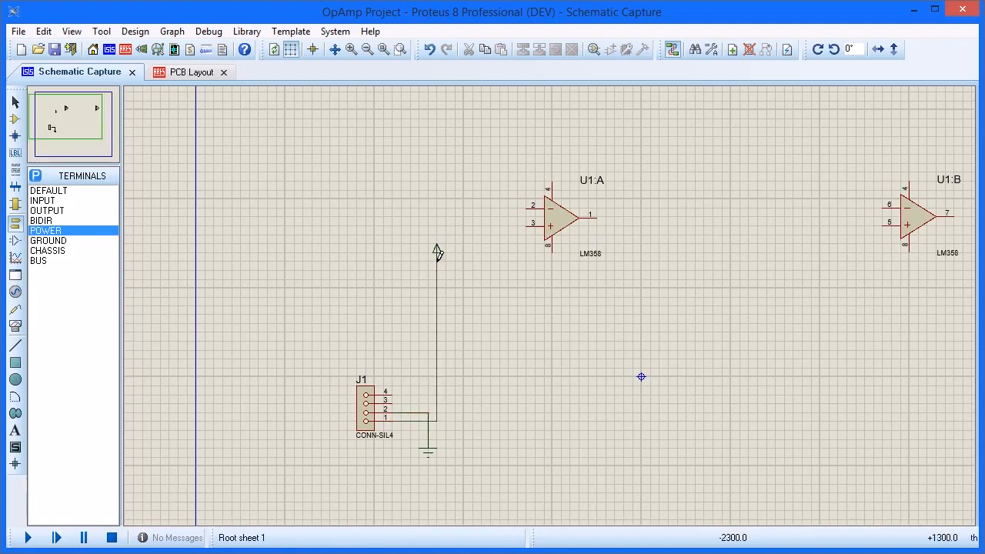
# - Label the connector's power terminal VCC and its ground terminal GND
pyautogui.doubleClick(437, 251)
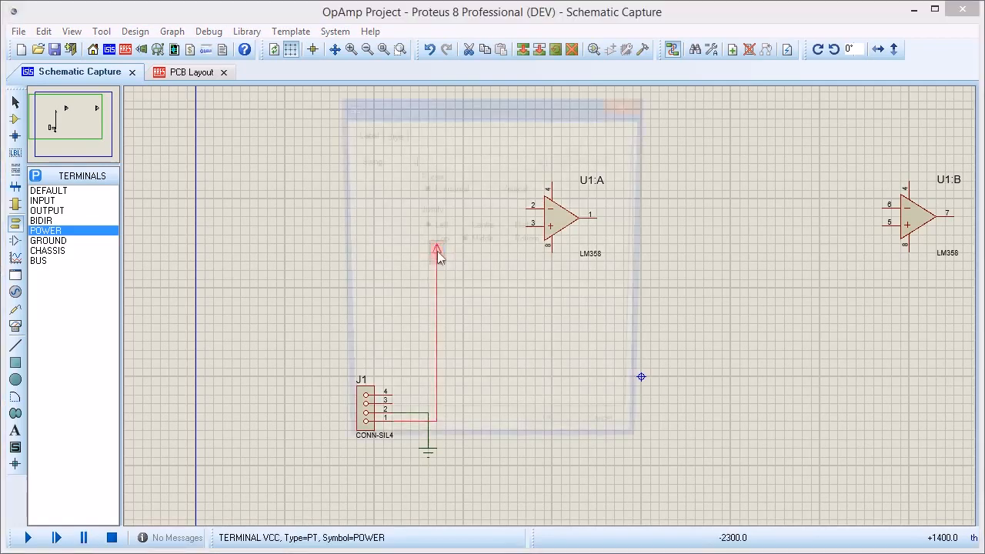
pyautogui.press('Return')
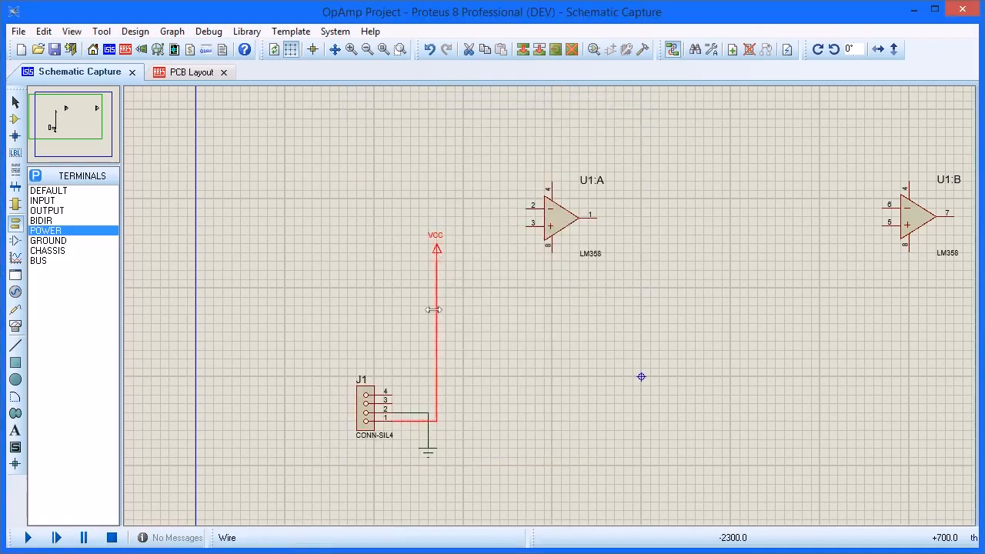
pyautogui.doubleClick(430, 459)
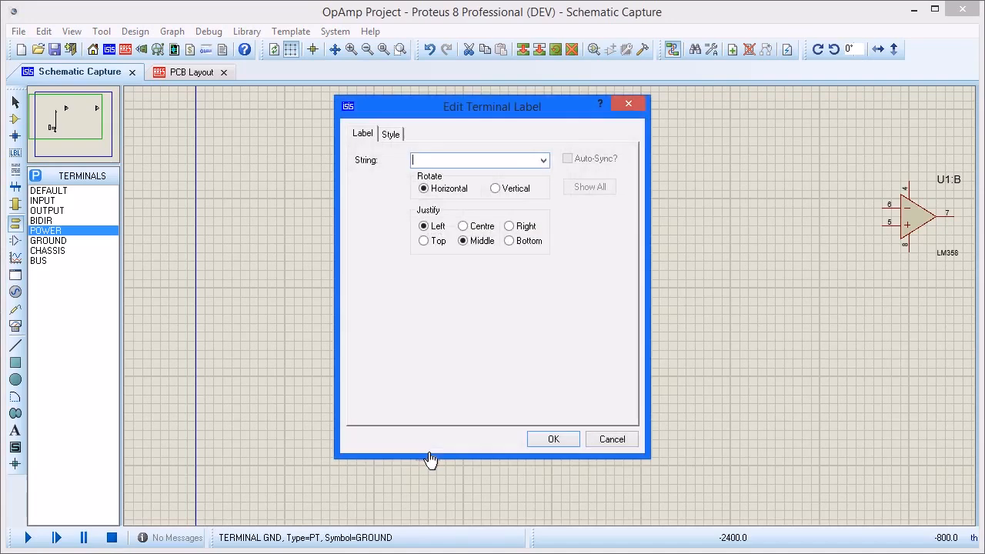
pyautogui.press('Return')
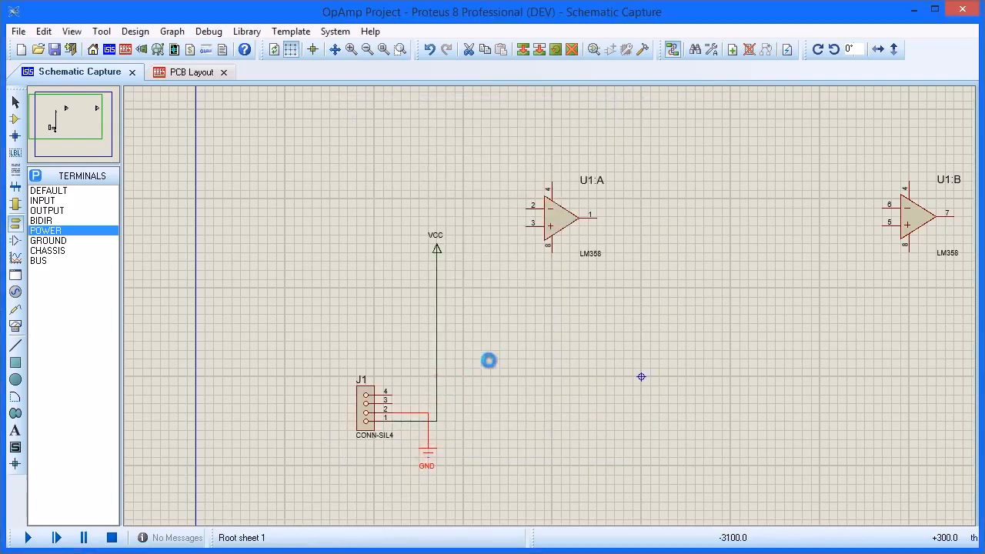
# - Place a power terminal rotated -180° below op-amp U1:A and wire it to supply pin 8
pyautogui.click(558, 347)
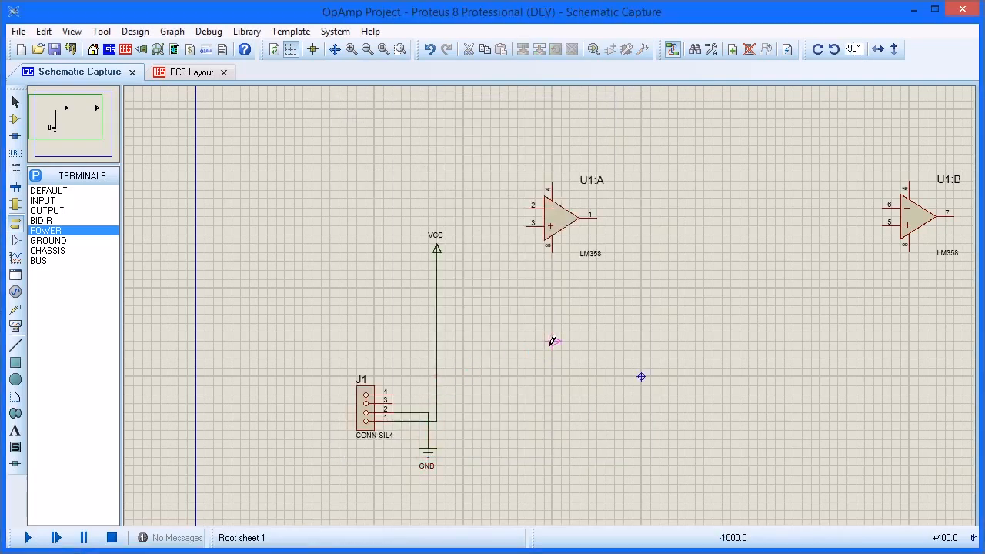
pyautogui.press('KP_Subtract')
pyautogui.click(552, 342)
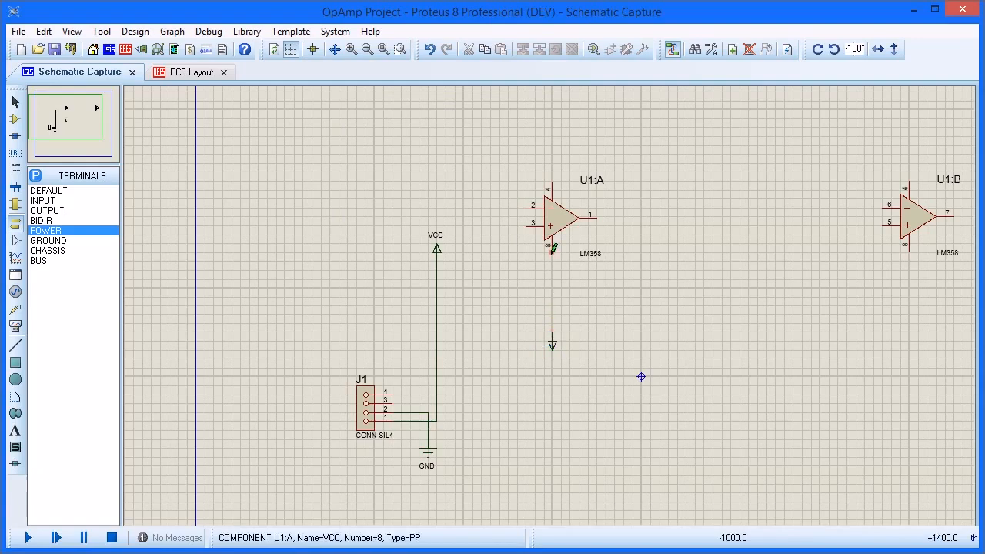
pyautogui.click(553, 248)
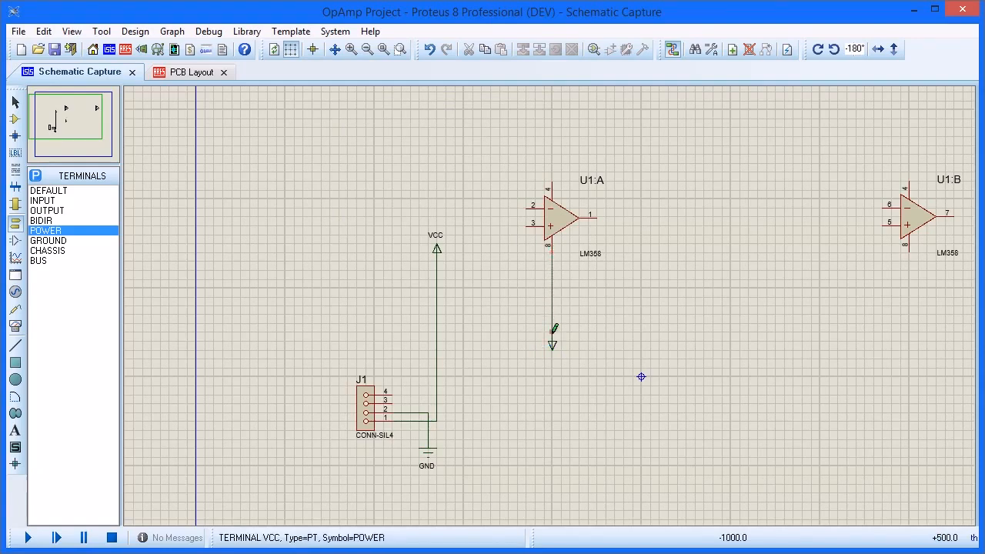
pyautogui.click(552, 339)
# - Place a ground terminal below and right of U1:A and wire it to the op-amp's pin 8 supply line
pyautogui.click(47, 241)
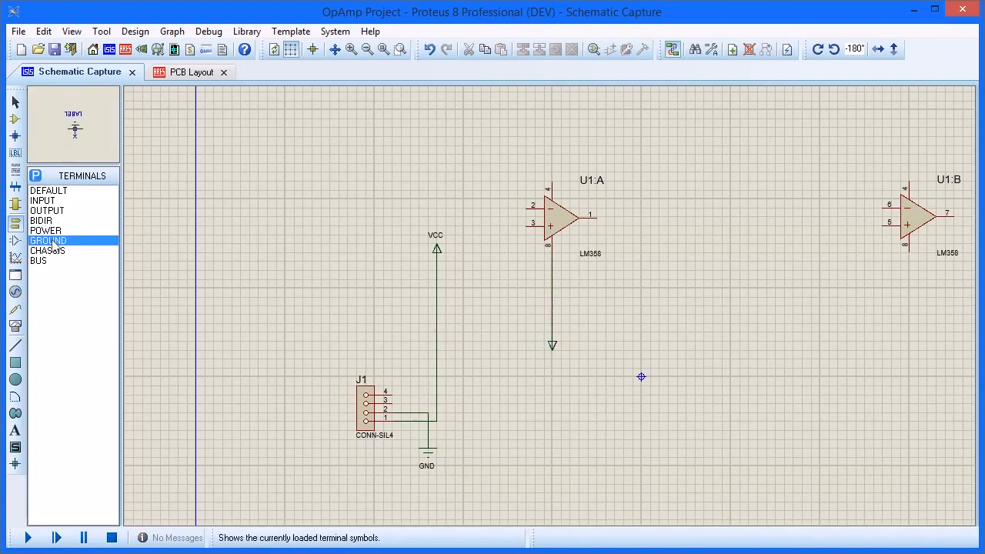
pyautogui.click(641, 318)
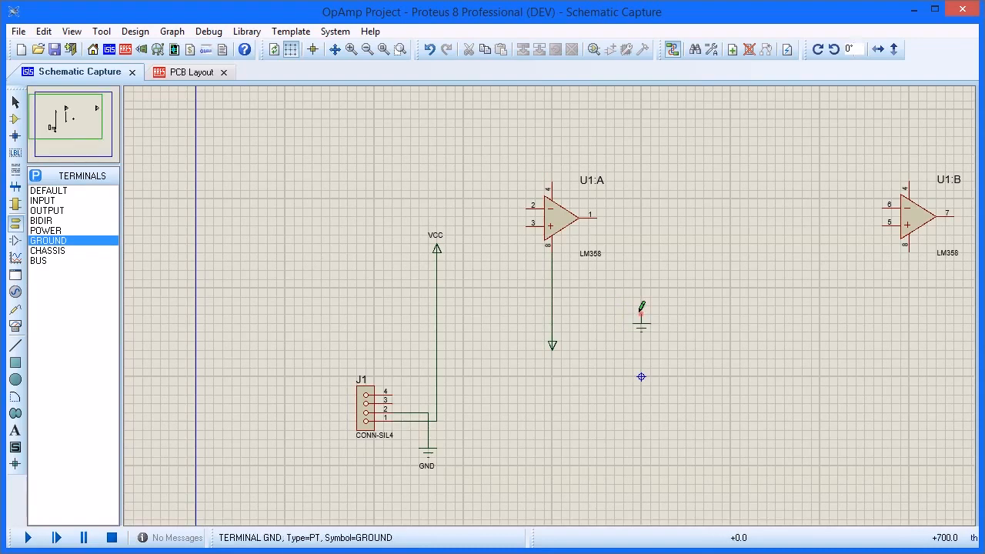
pyautogui.click(641, 312)
pyautogui.click(552, 289)
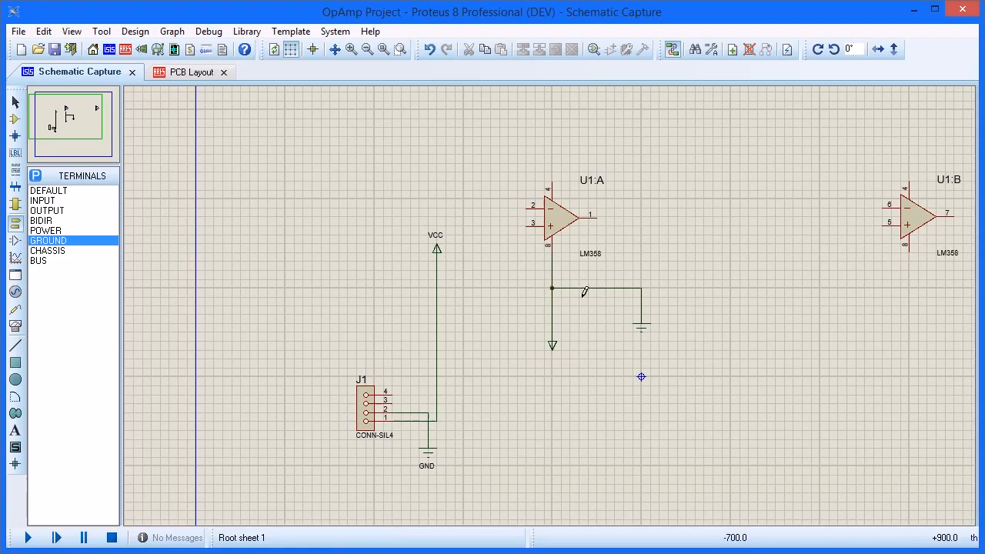
# - Label the ground terminal below U1:A GND and the power terminal on its pin 8 line VCC
pyautogui.doubleClick(641, 331)
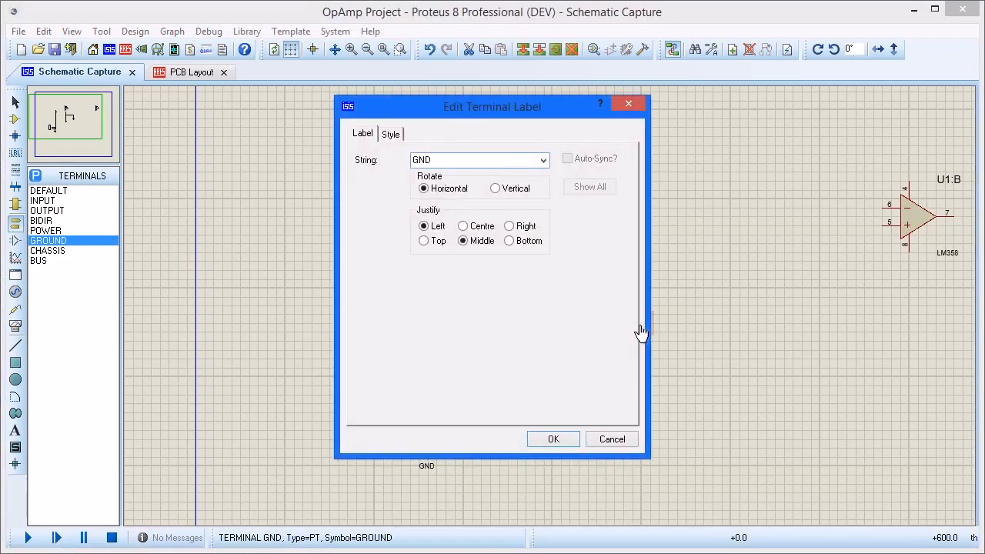
pyautogui.press('Escape')
pyautogui.doubleClick(555, 353)
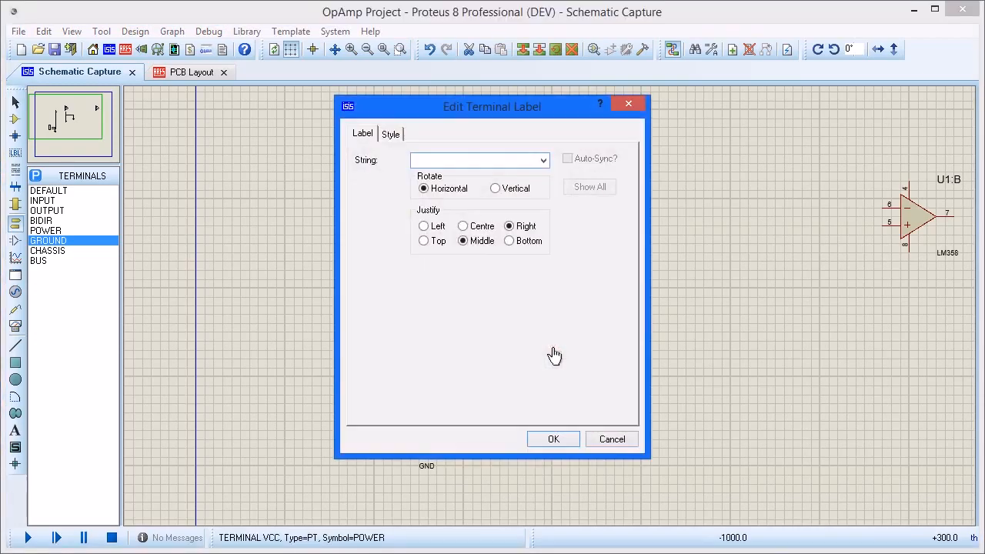
pyautogui.press('Escape')
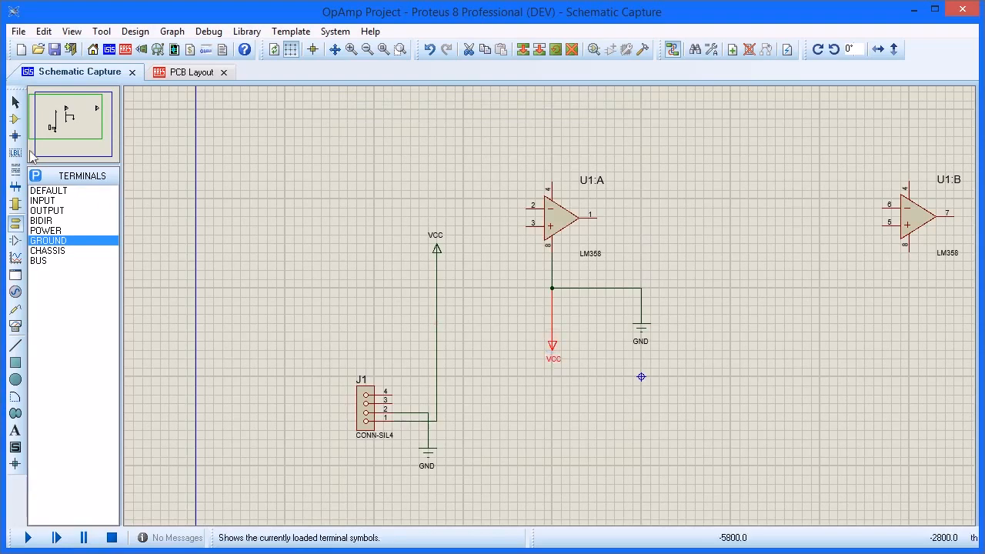
# - Place the ECJ-0EB1A104K capacitor, rotated -180°, in the horizontal wire between U1:A's supply line and ground
pyautogui.click(15, 120)
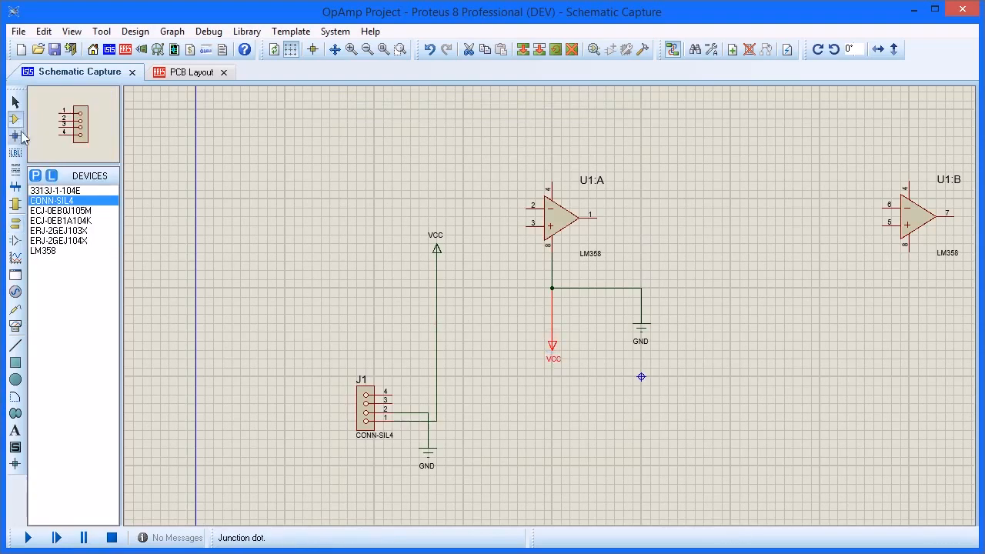
pyautogui.click(74, 221)
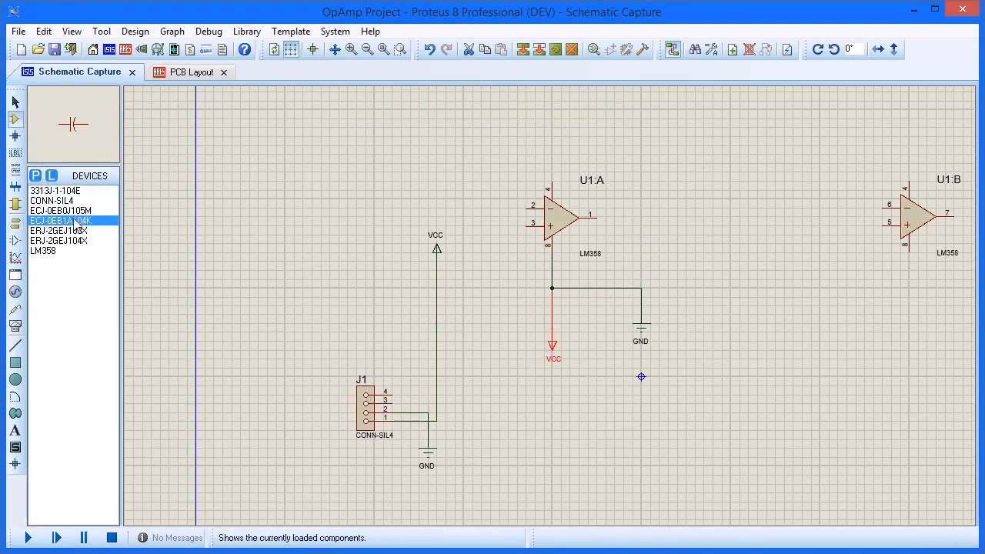
pyautogui.click(484, 308)
pyautogui.press('KP_Subtract')
pyautogui.press('KP_Subtract')
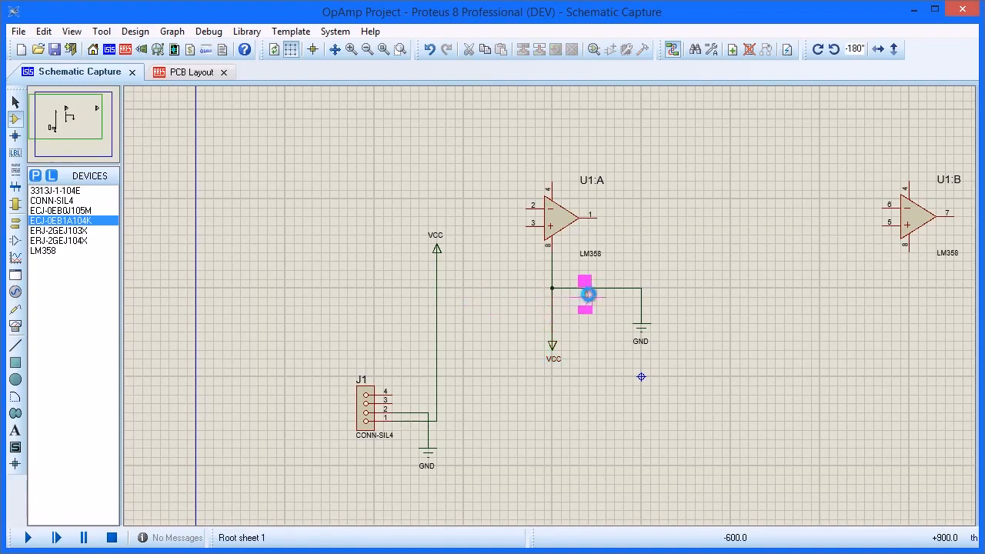
pyautogui.click(593, 288)
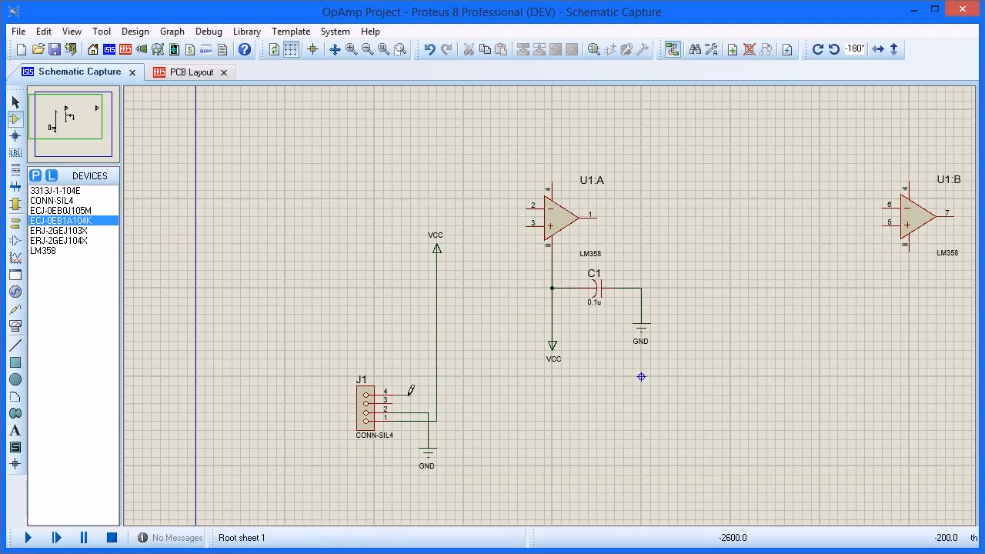
# - Wire connector J1 pin 4 up and across to inverting input pin 2 of U1:A
pyautogui.click(410, 394)
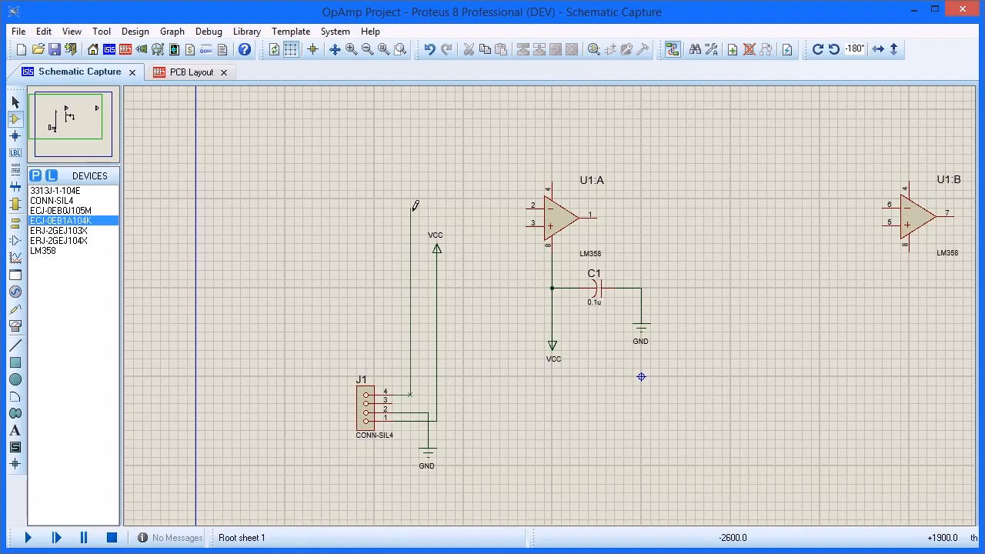
pyautogui.click(530, 206)
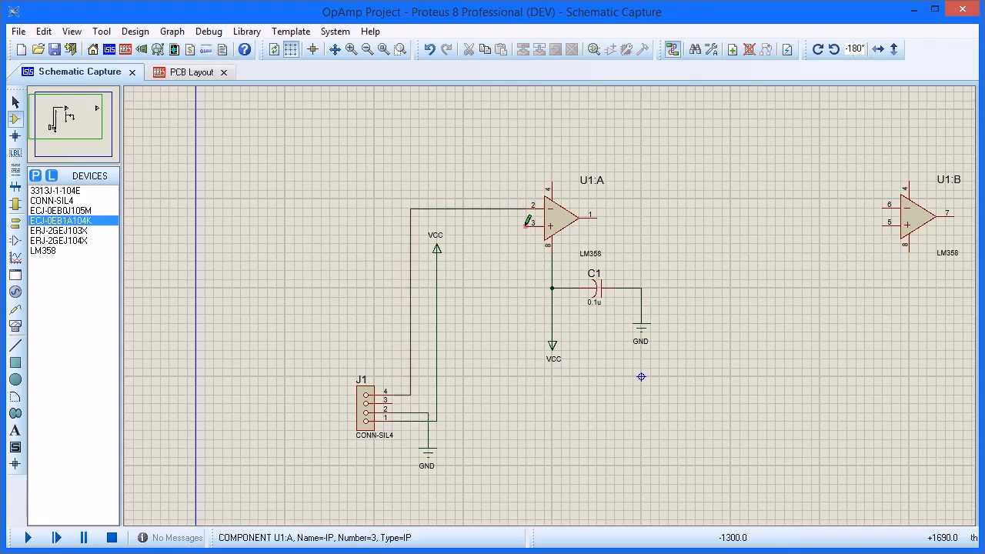
# - Place a ground terminal below and left of U1:A and wire it to non-inverting input pin 3
pyautogui.click(15, 222)
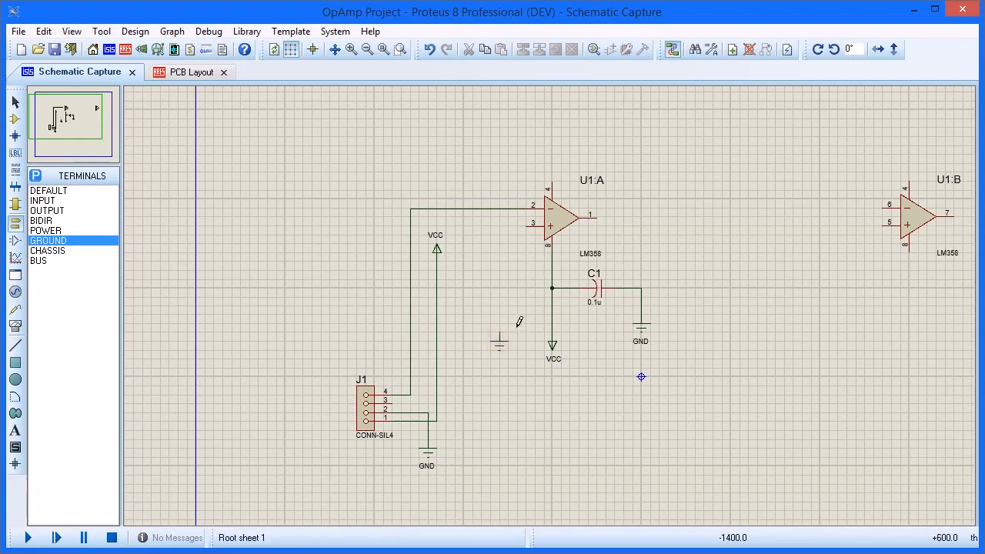
pyautogui.click(525, 224)
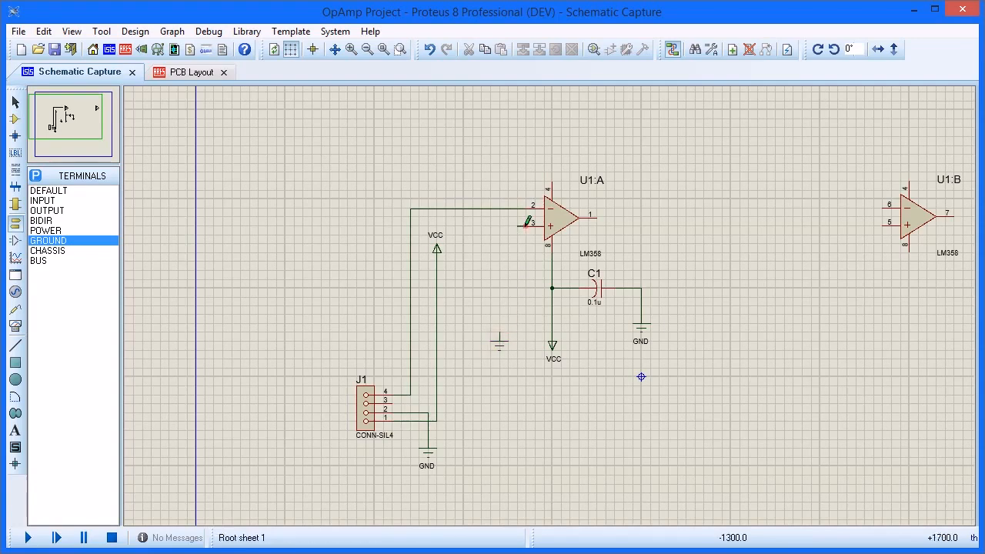
pyautogui.click(500, 336)
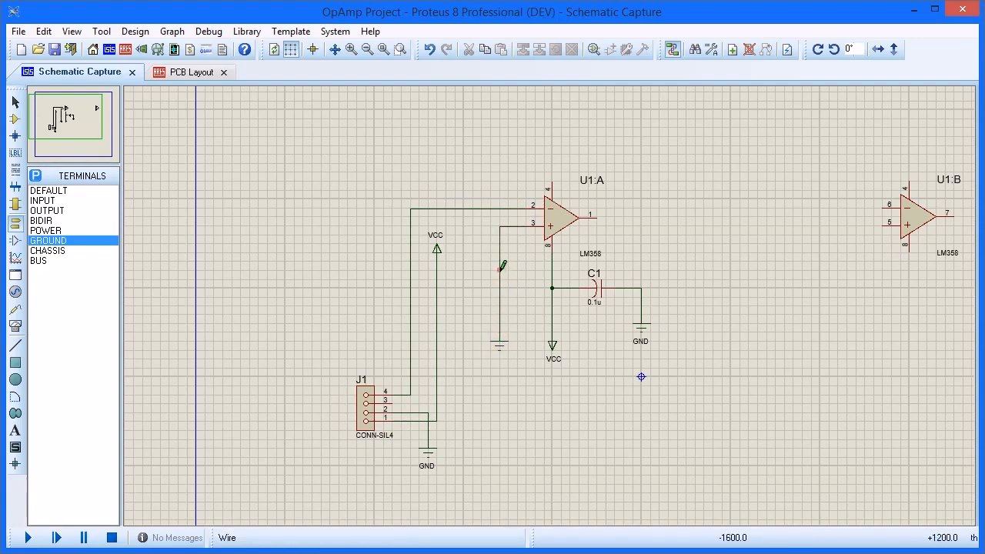
# - Branch U1:A's pin 3 wire across to J1's VCC line and label the ground terminal below it GND
pyautogui.click(500, 270)
pyautogui.click(436, 270)
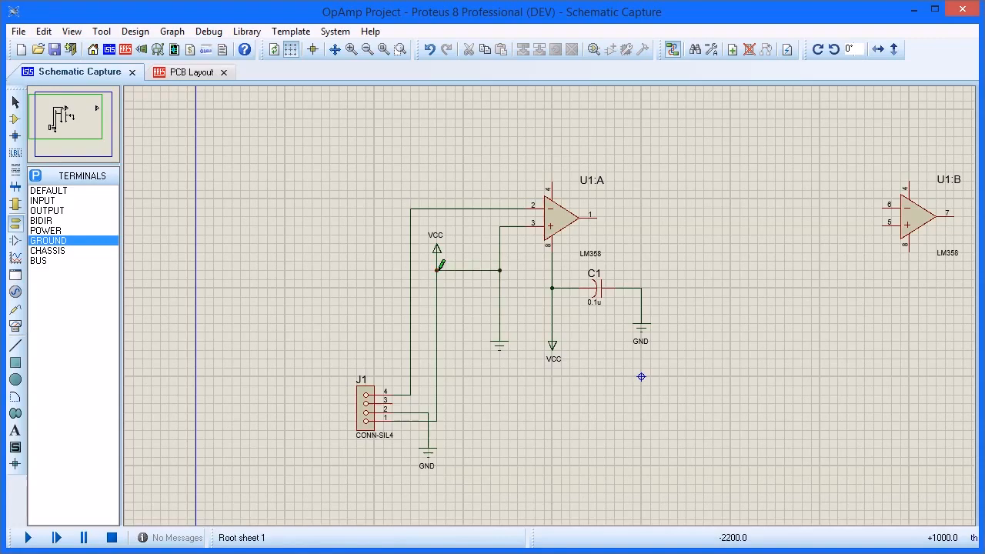
pyautogui.doubleClick(500, 350)
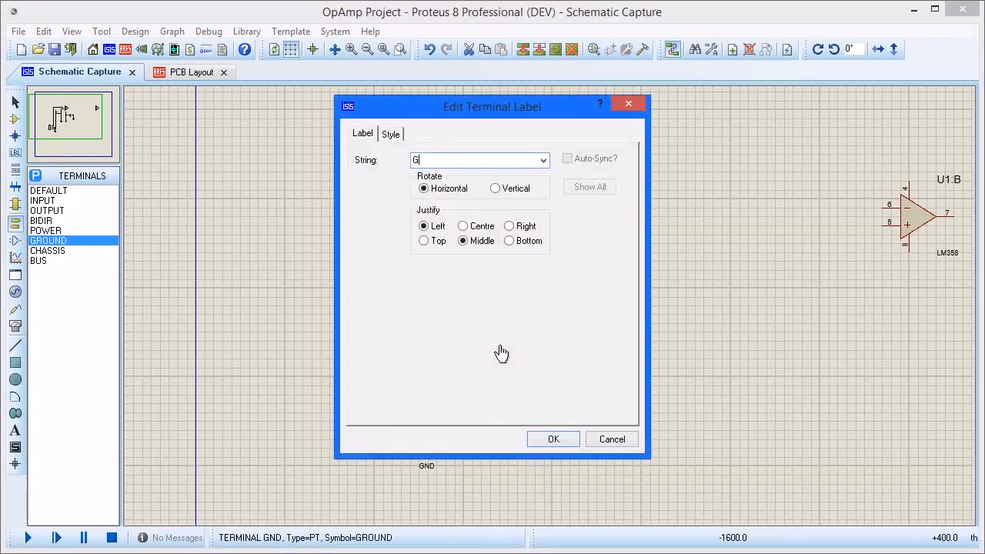
pyautogui.press('Return')
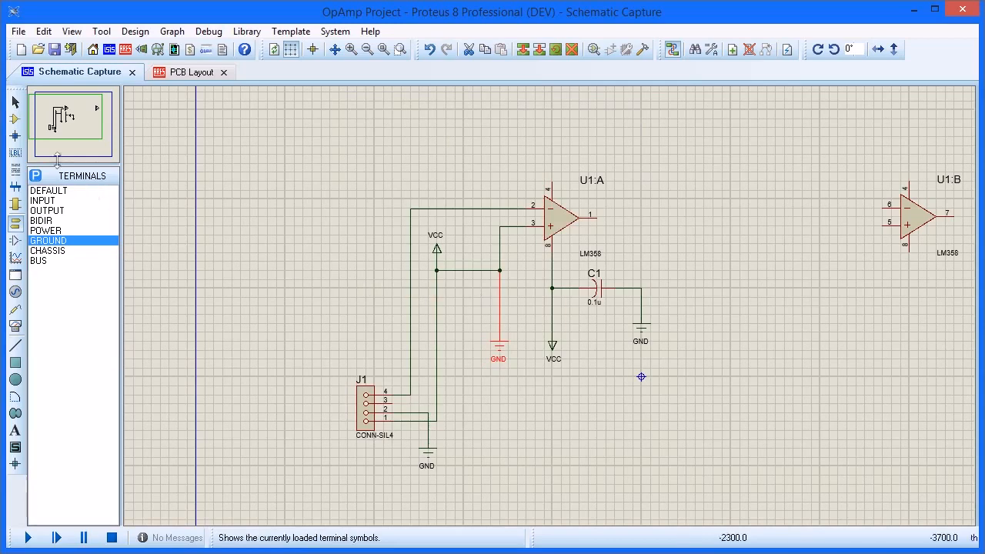
# - Place an ERJ-2GEJ103X resistor rotated 90° in the pin 3 line to ground and a horizontal one in the branch to VCC
pyautogui.click(15, 119)
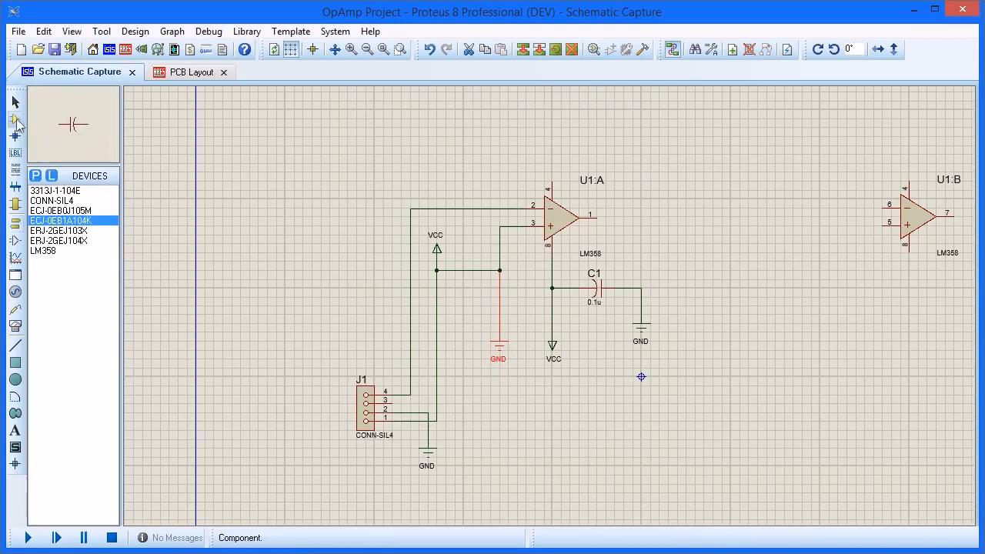
pyautogui.click(74, 230)
pyautogui.click(304, 290)
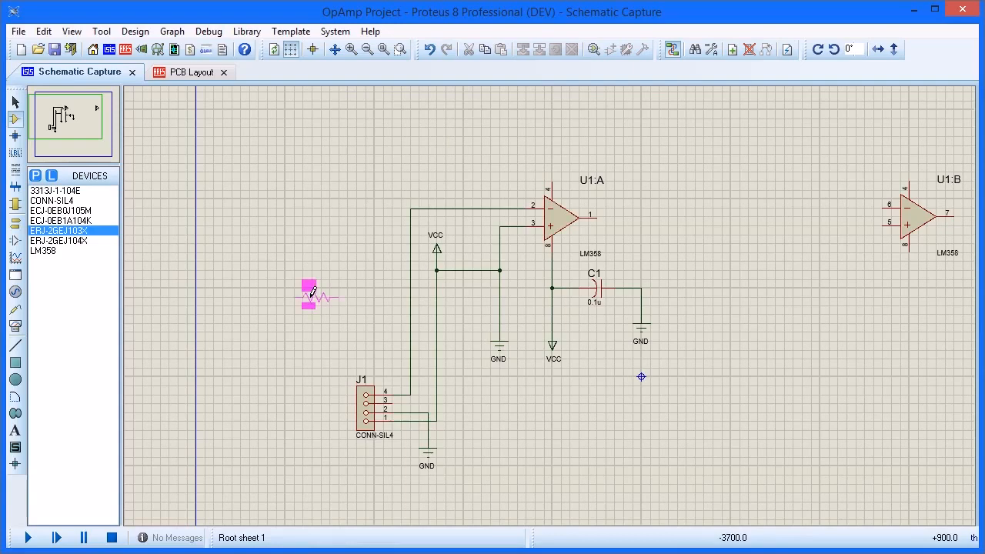
pyautogui.press('KP_Add')
pyautogui.click(485, 288)
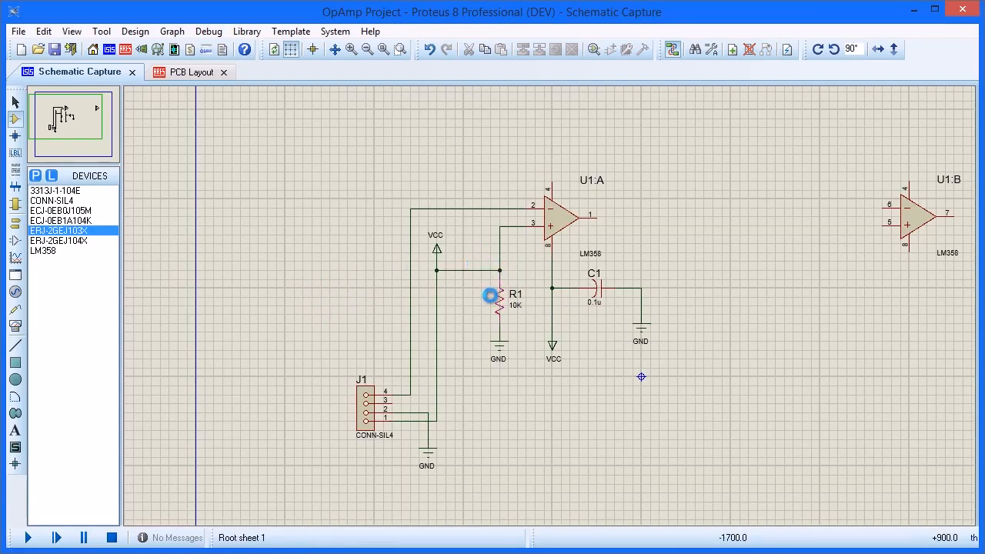
pyautogui.press('KP_Subtract')
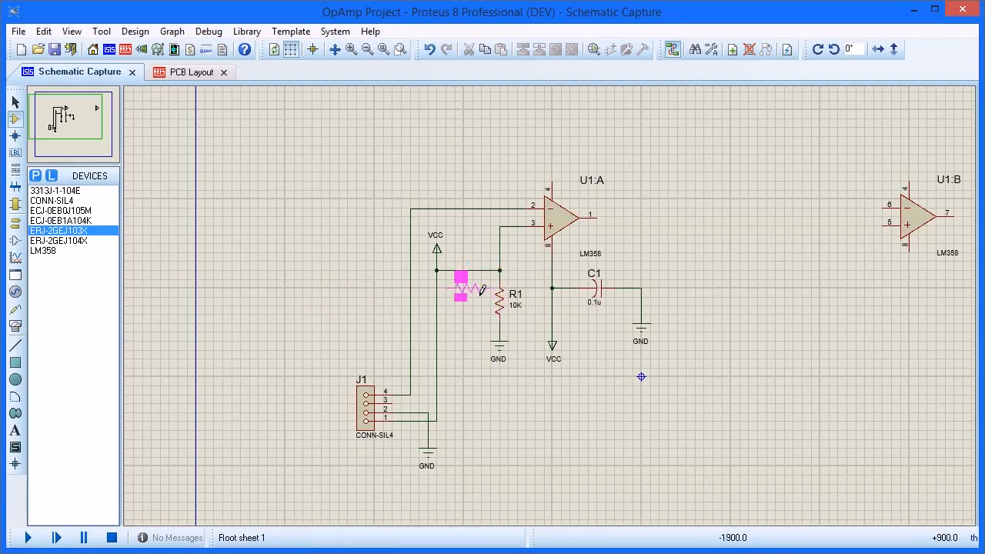
pyautogui.click(471, 277)
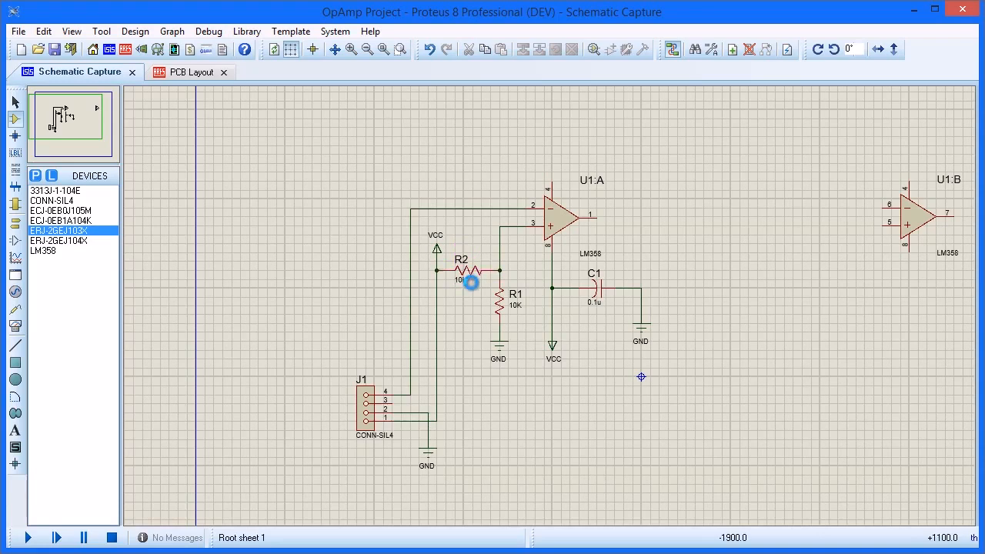
# - Place a ground terminal rotated 180° above U1:A and wire it to the op-amp's pin 4
pyautogui.press('g')
pyautogui.click(552, 174)
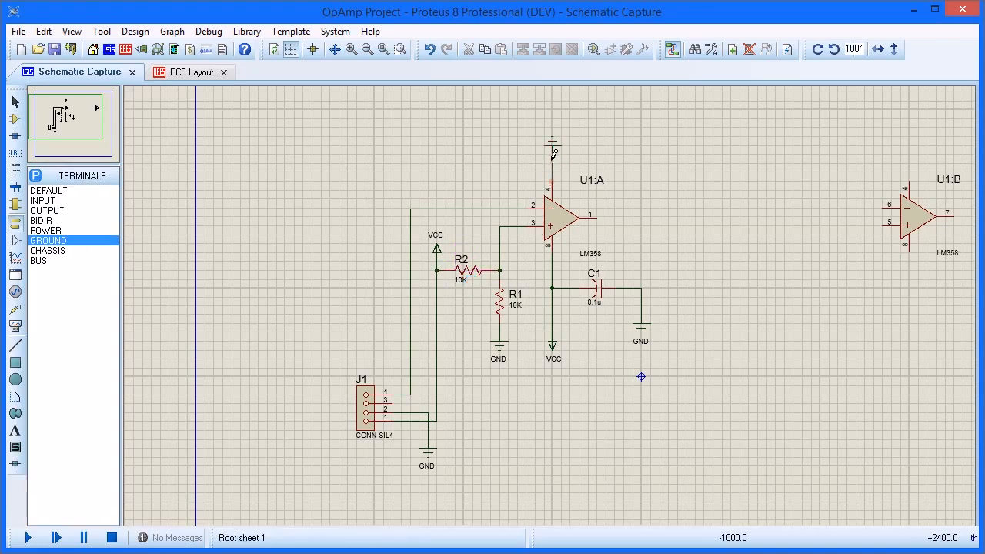
pyautogui.click(552, 152)
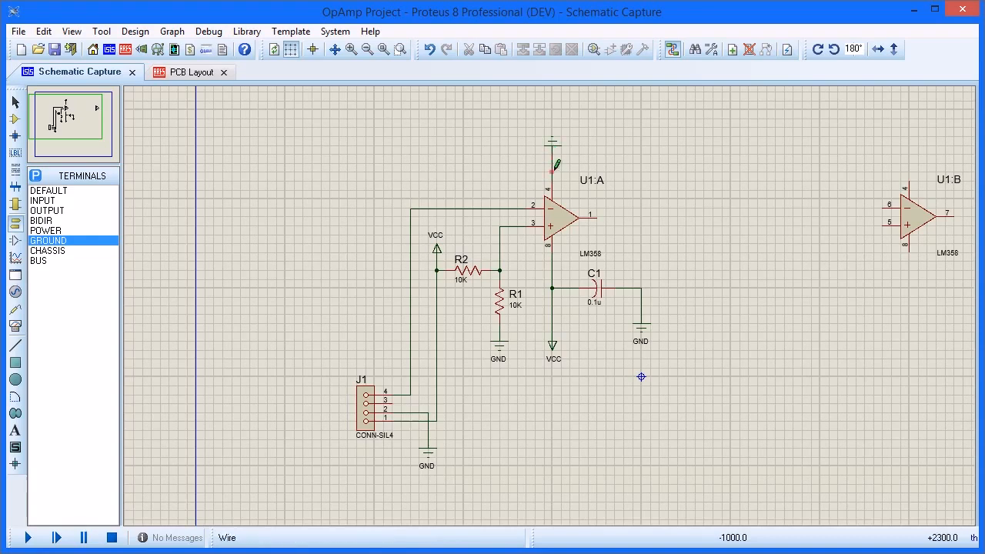
# - Wire U1:A's output pin 1 up and over the op-amp, back to the inverting input line at pin 2
pyautogui.click(599, 217)
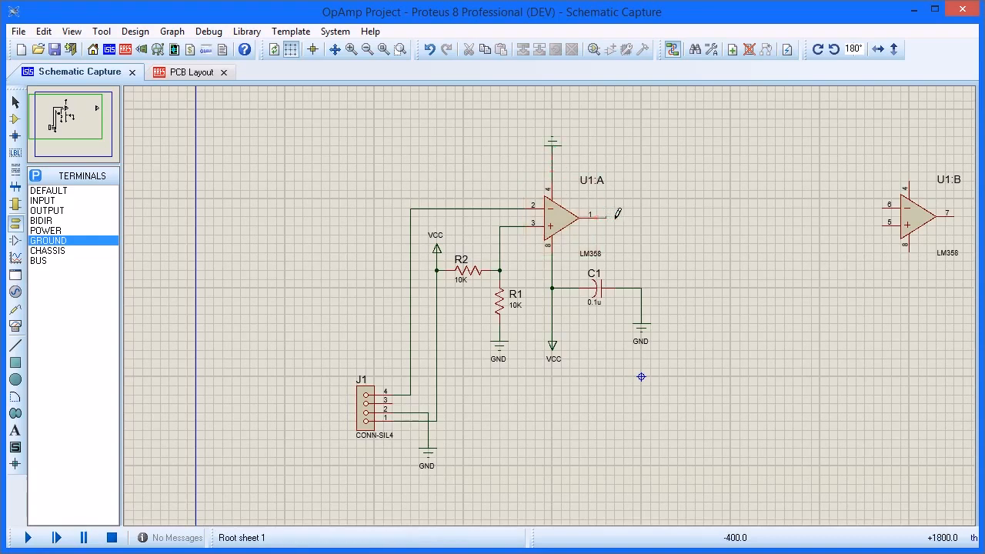
pyautogui.click(632, 110)
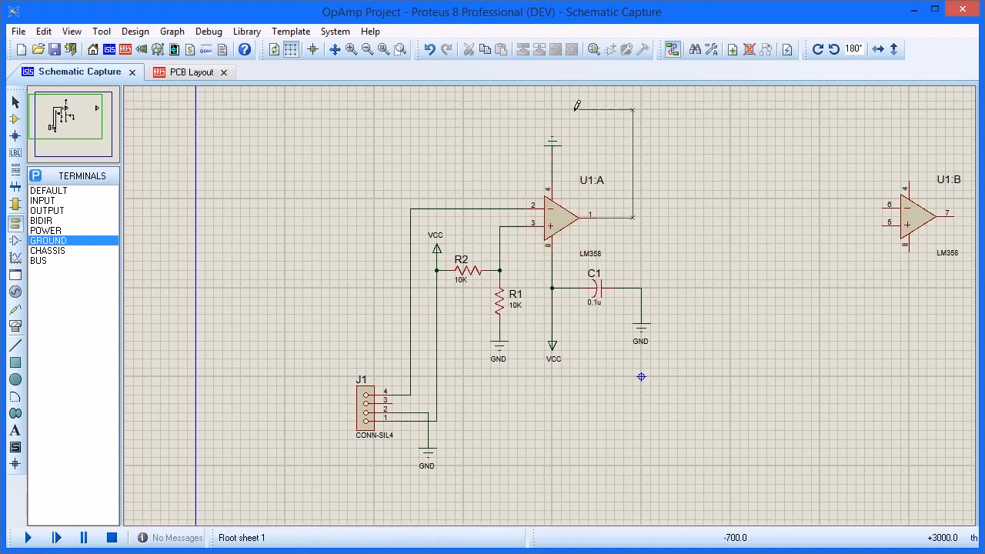
pyautogui.click(501, 108)
pyautogui.click(500, 208)
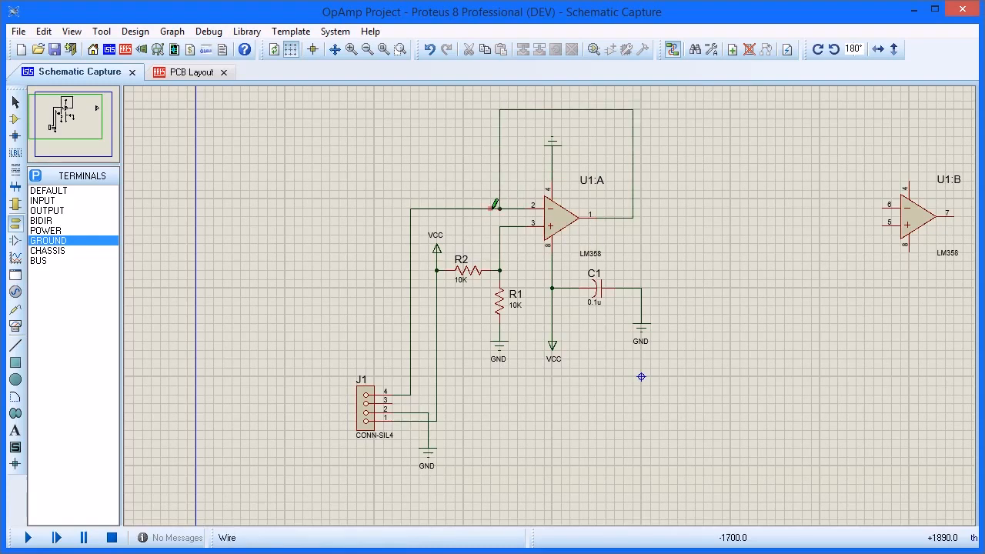
# - Place the ECJ-0EB0J105M capacitor, rotated -90°, in the vertical wire rising from J1 pin 4
pyautogui.click(15, 120)
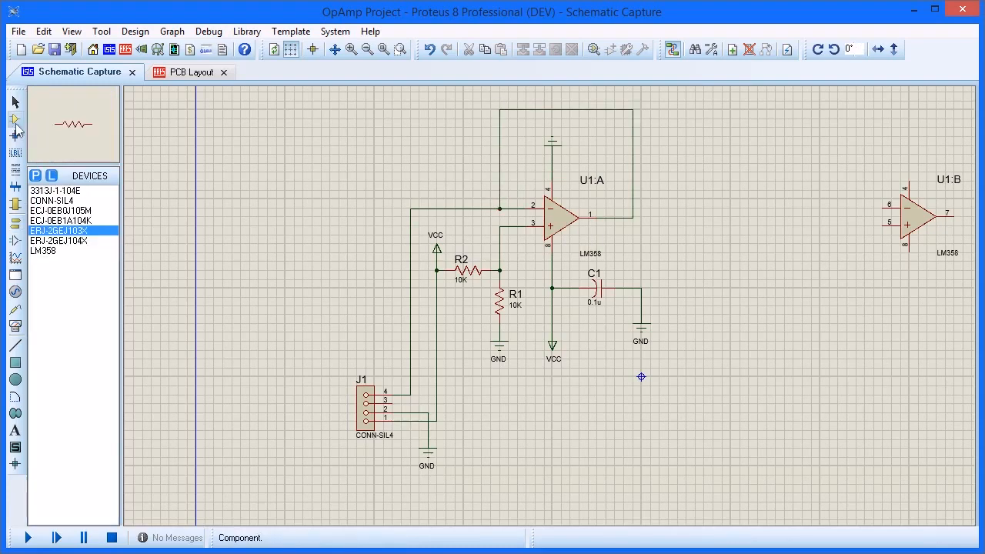
pyautogui.click(66, 211)
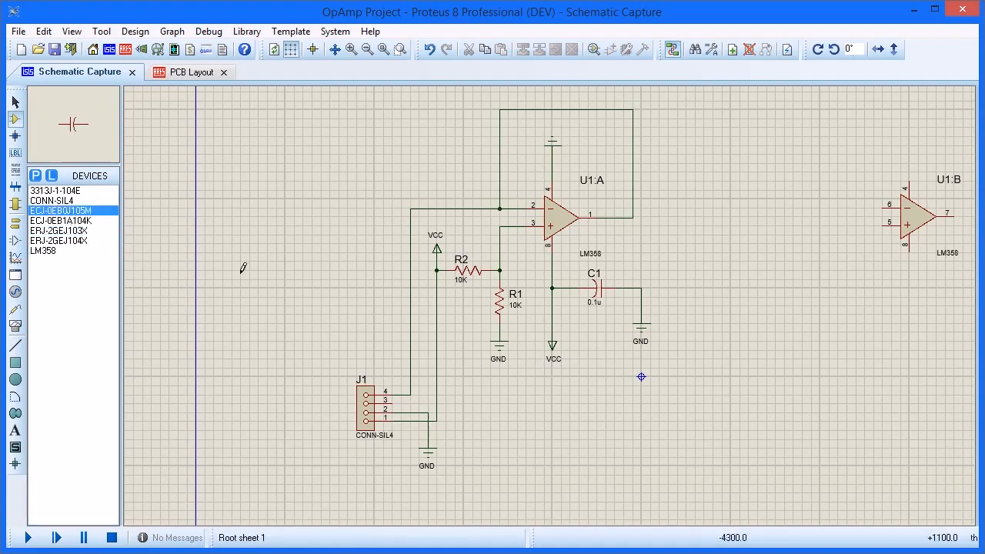
pyautogui.click(356, 284)
pyautogui.press('KP_Subtract')
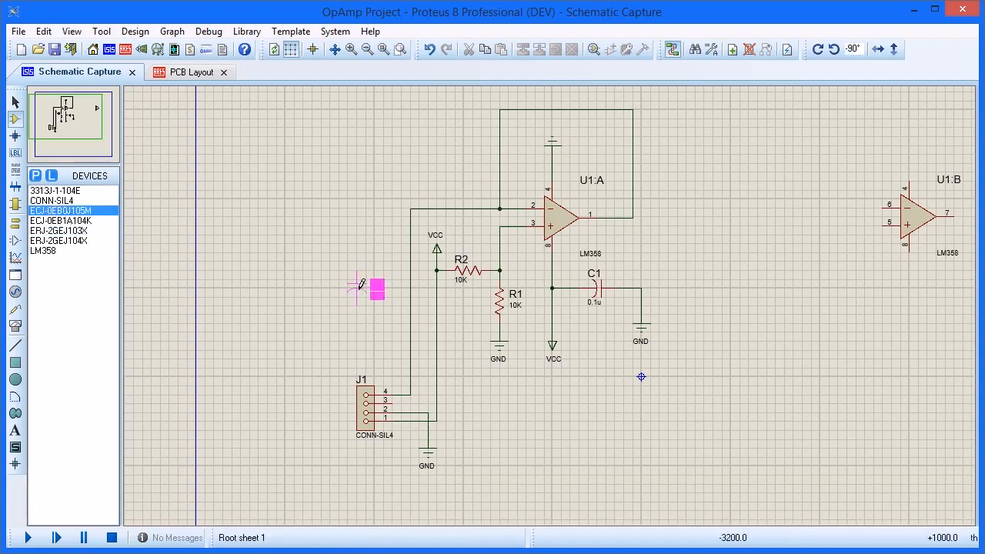
pyautogui.click(410, 300)
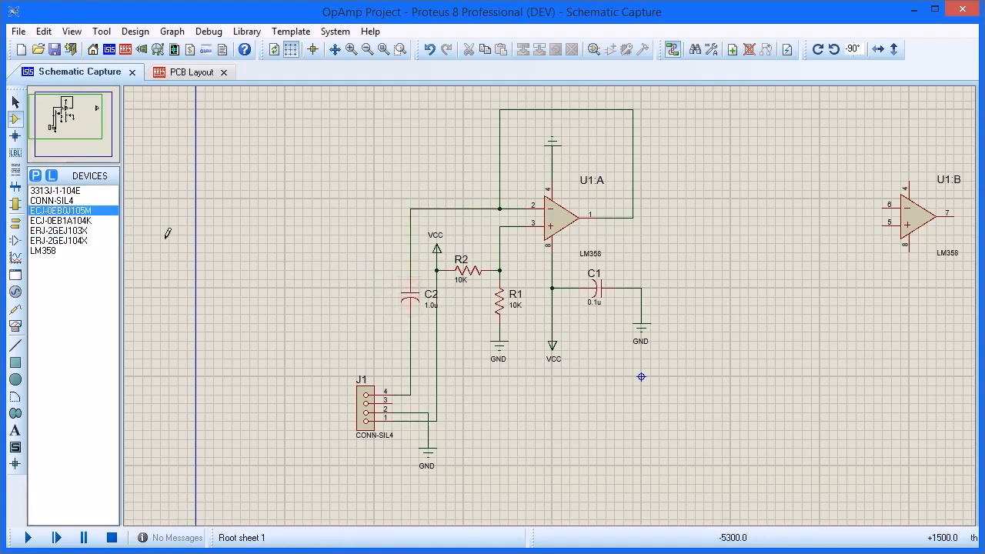
# - Place an ERJ-2GEJ103X resistor, rotated -180°, in the horizontal input wire leading to U1:A's pin 2
pyautogui.click(77, 231)
pyautogui.click(314, 229)
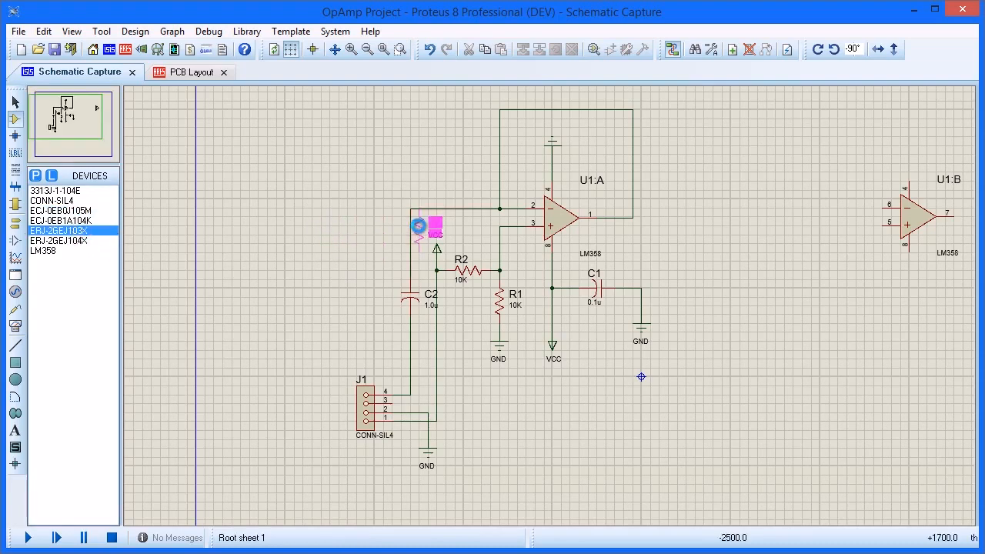
pyautogui.press('KP_Subtract')
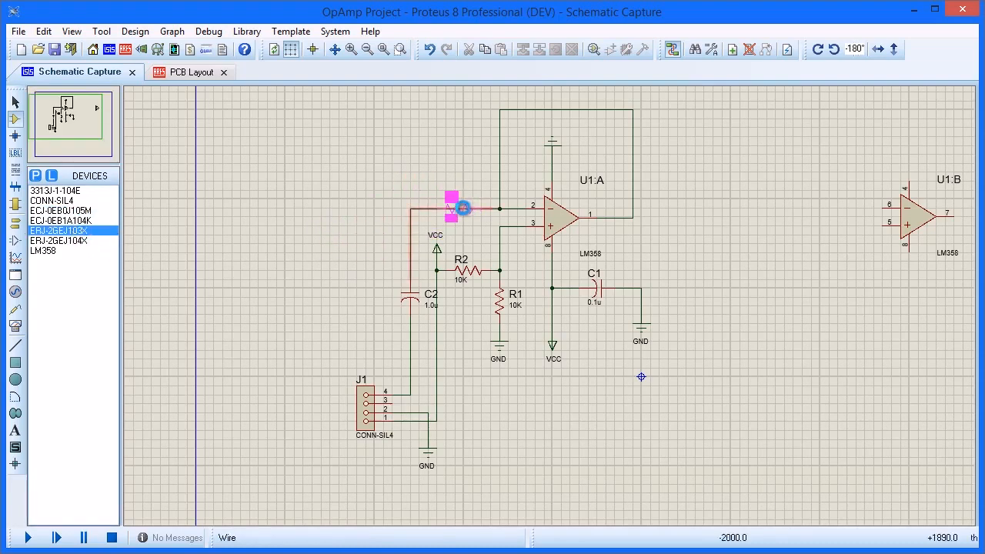
pyautogui.click(465, 209)
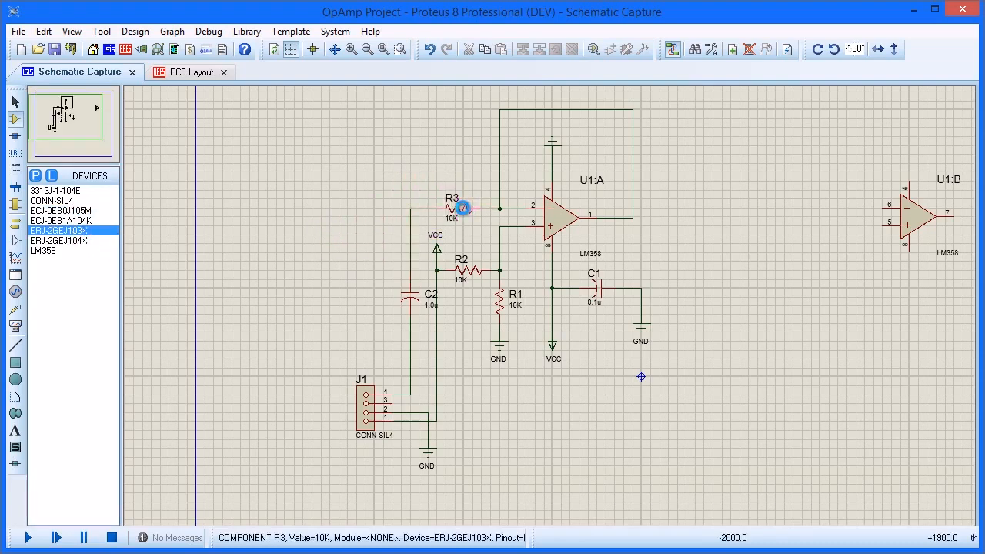
# - Place an ERJ-2GEJ104X resistor in the horizontal part of the feedback wire above U1:A
pyautogui.click(82, 241)
pyautogui.click(467, 169)
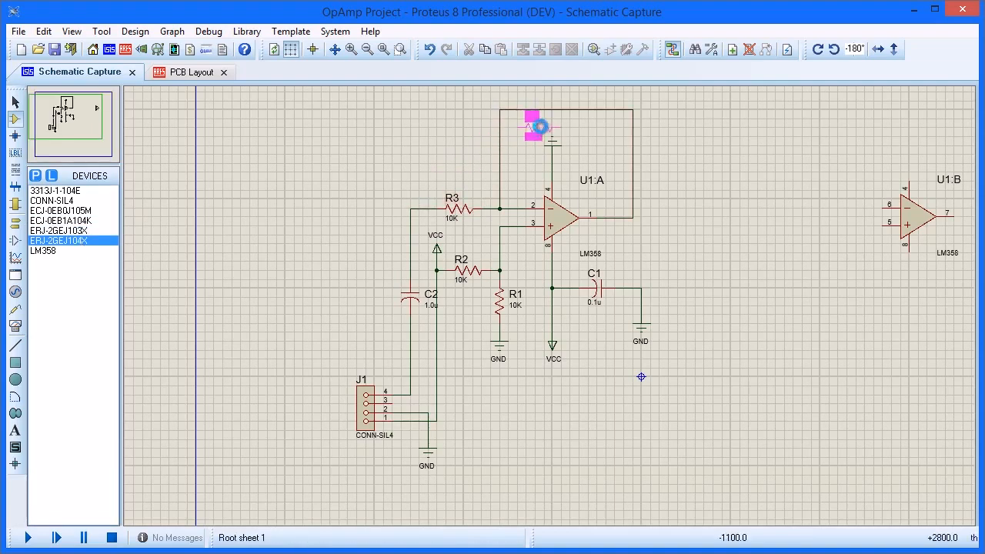
pyautogui.click(566, 111)
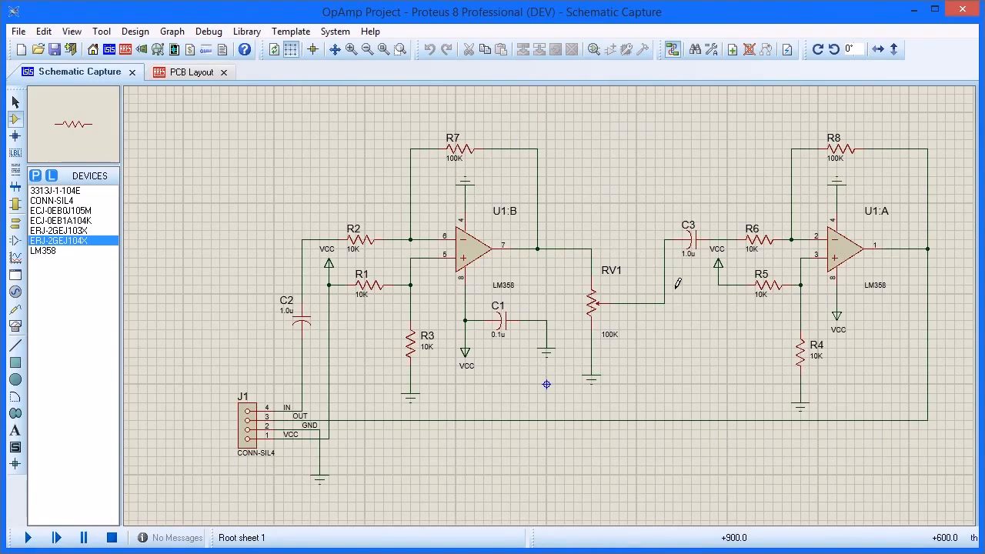
# - Switch from the finished schematic to the PCB layout and activate component placement to list the project's parts
pyautogui.click(194, 70)
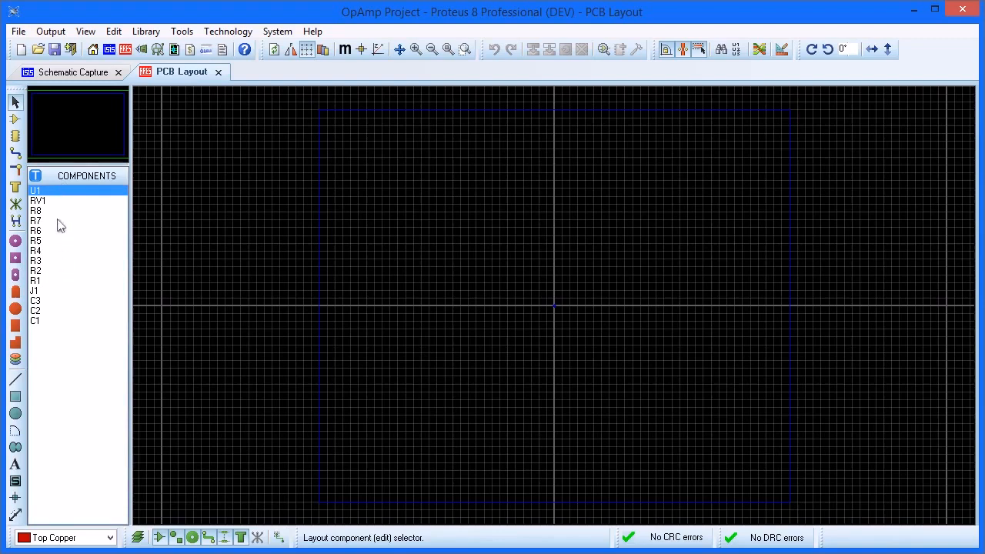
pyautogui.click(15, 120)
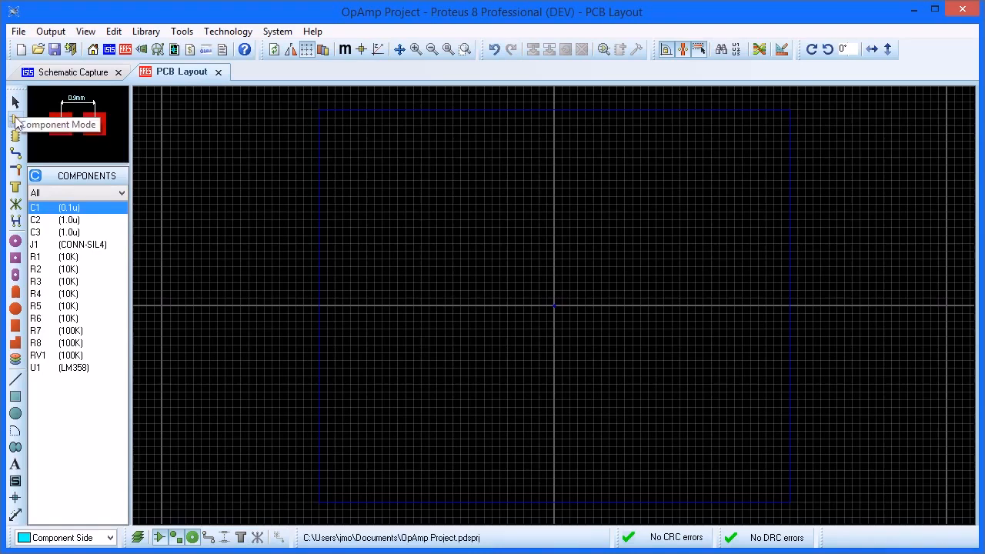
pyautogui.click(16, 119)
# - In the Design Rule Manager, set the POWER net class to trace style T15 and via style V30
pyautogui.click(229, 33)
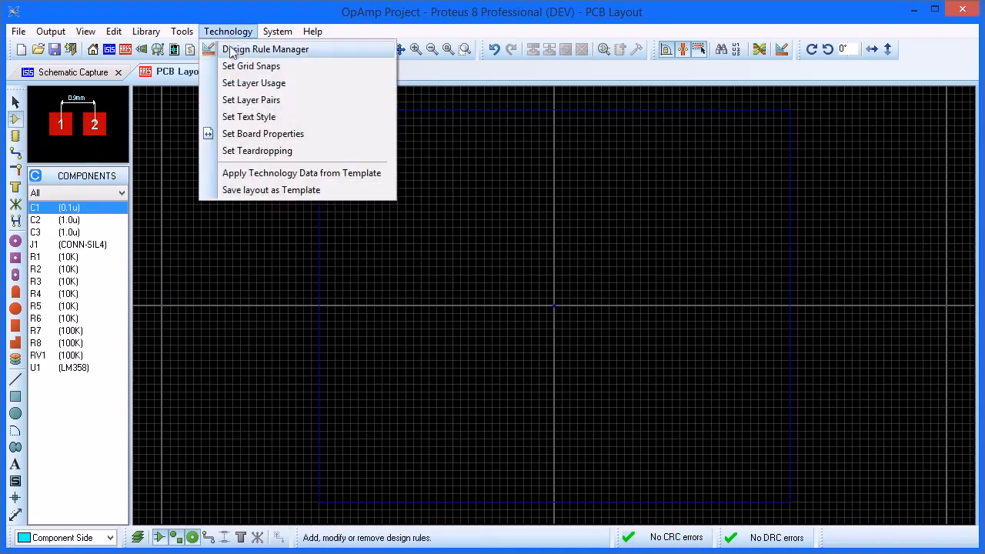
pyautogui.click(231, 51)
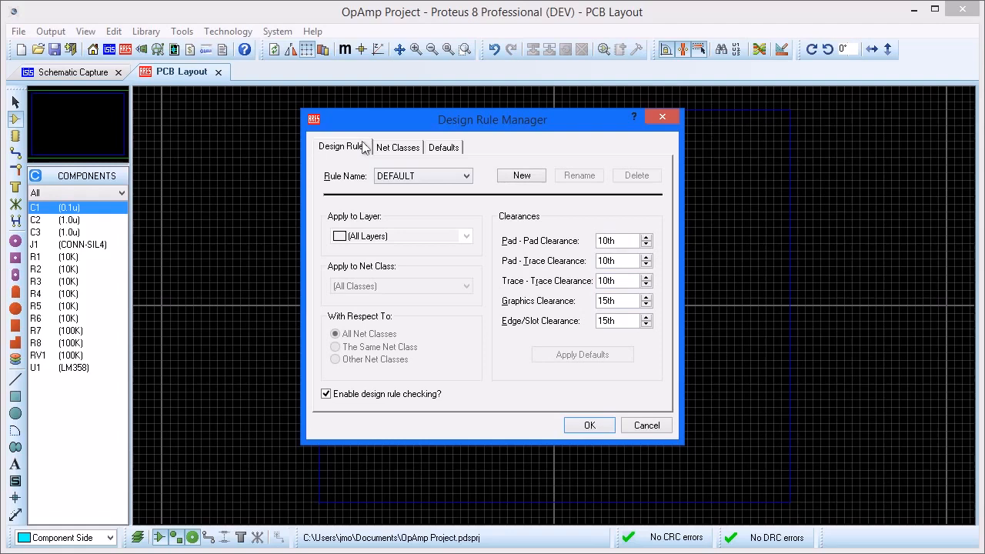
pyautogui.click(388, 152)
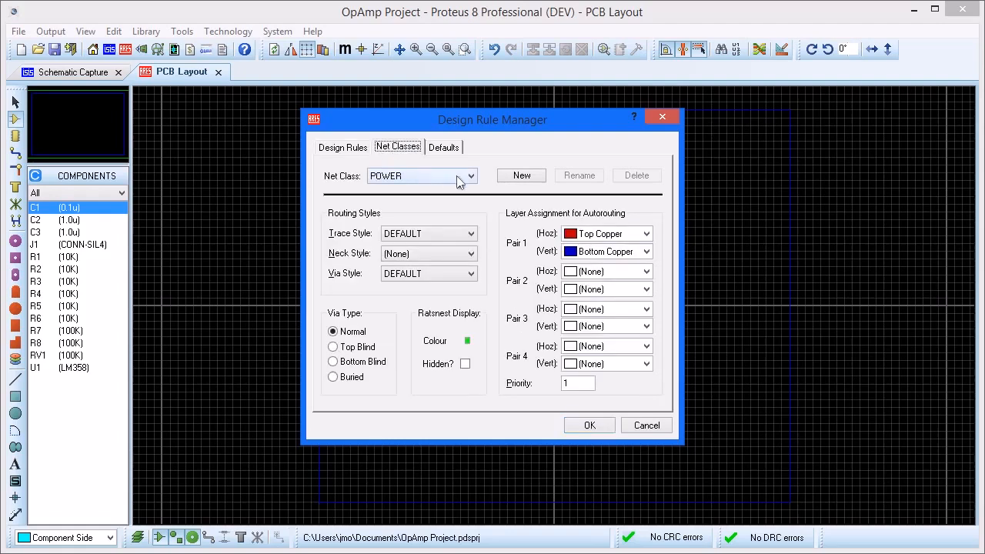
pyautogui.click(470, 234)
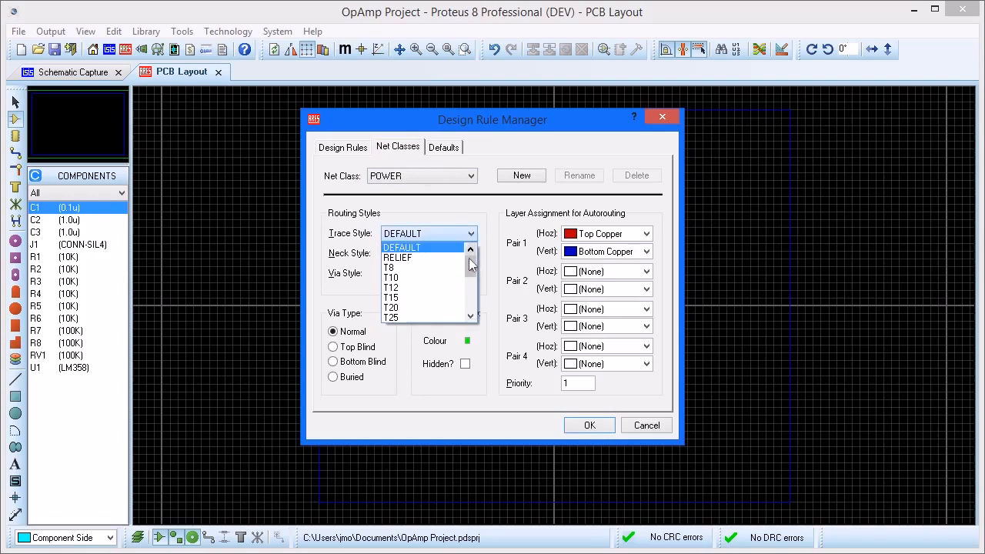
pyautogui.click(440, 299)
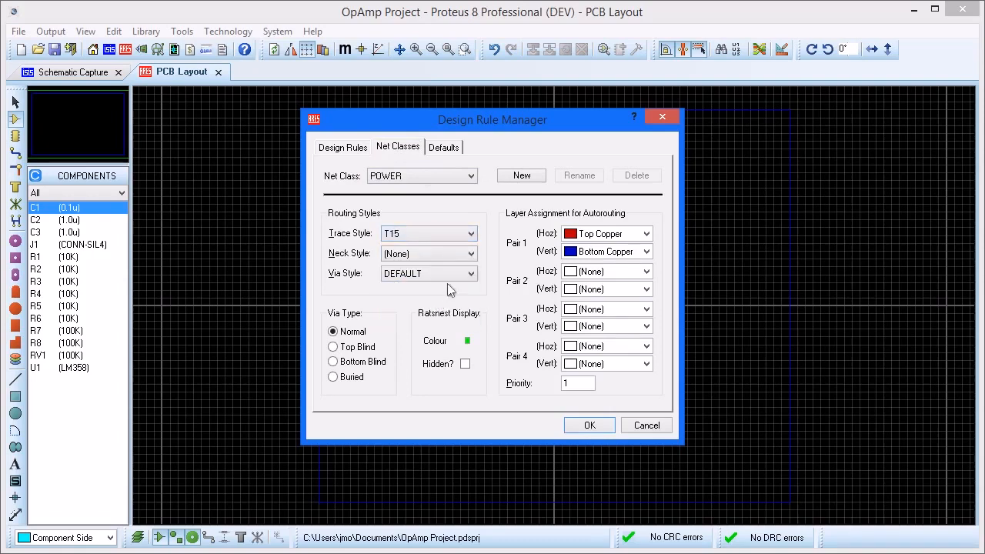
pyautogui.click(470, 274)
pyautogui.click(436, 300)
# - Set the SIGNAL net class to trace style T10 and via style V30, and accept the design rules
pyautogui.click(471, 176)
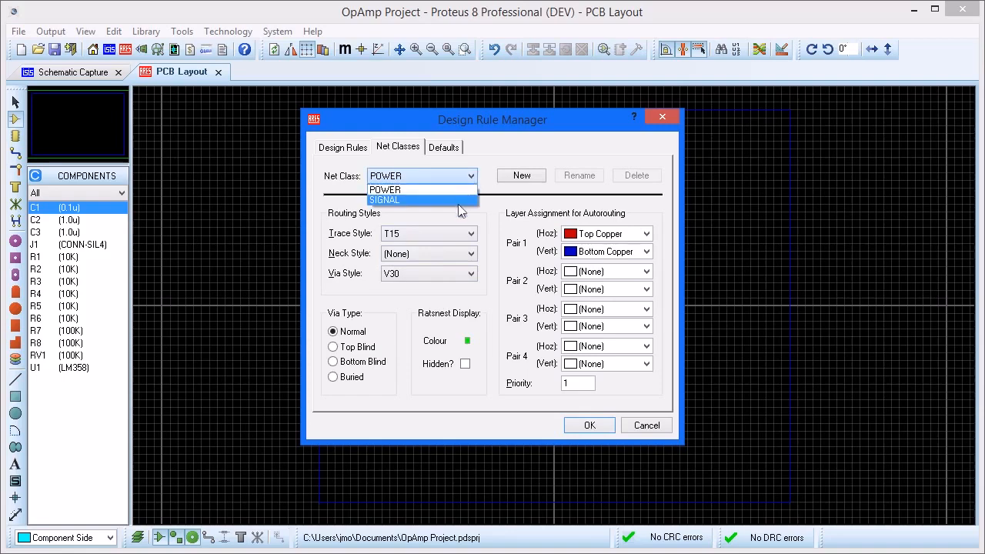
pyautogui.click(458, 202)
pyautogui.click(471, 235)
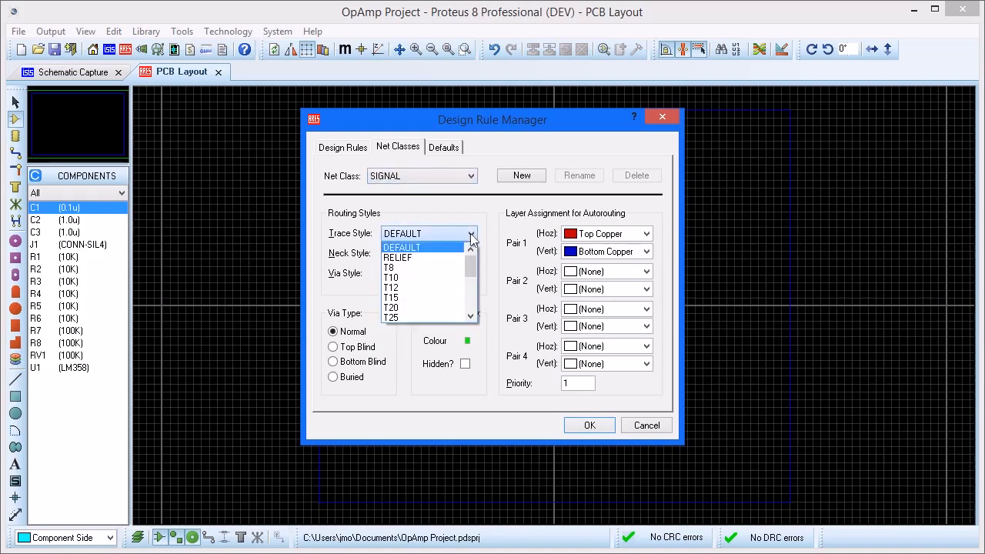
pyautogui.click(448, 277)
pyautogui.click(448, 275)
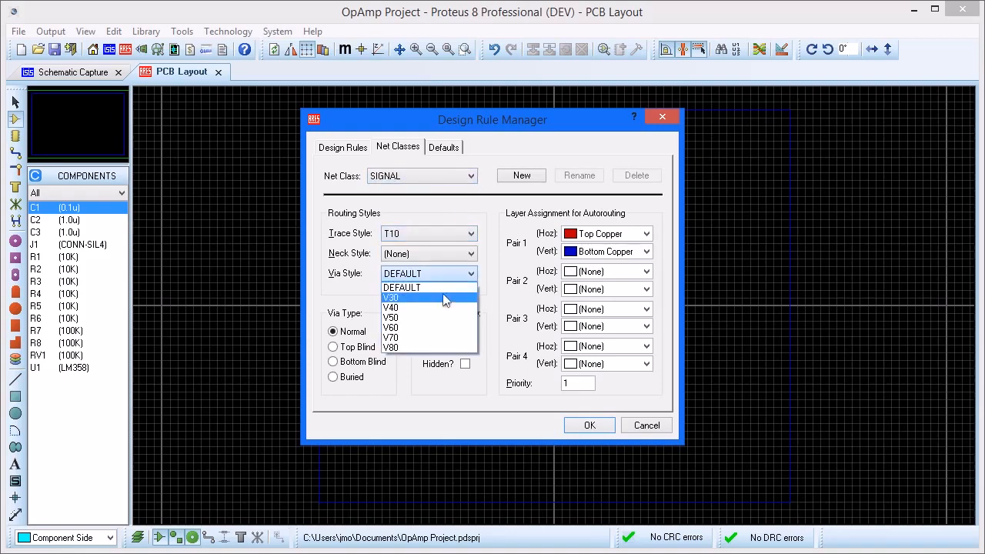
pyautogui.click(444, 298)
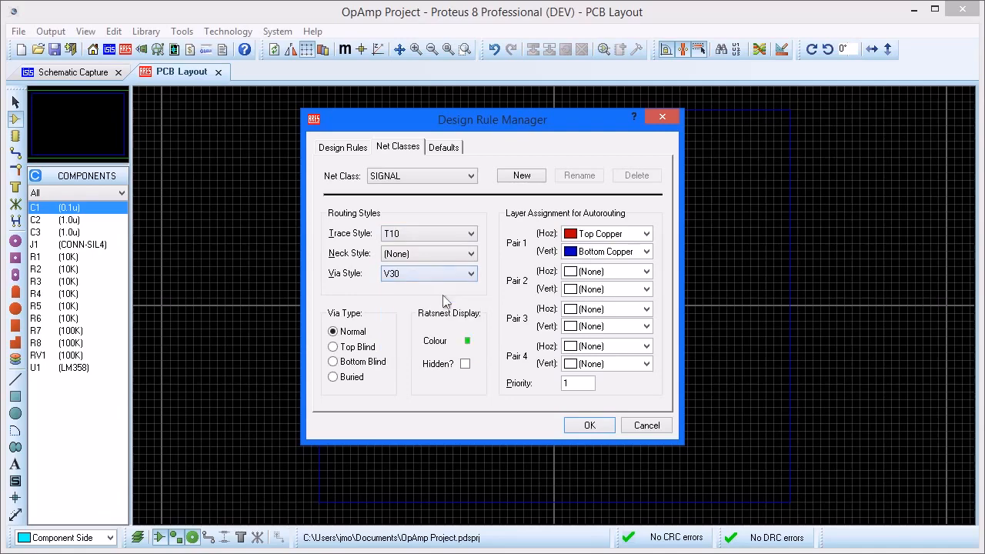
pyautogui.click(590, 427)
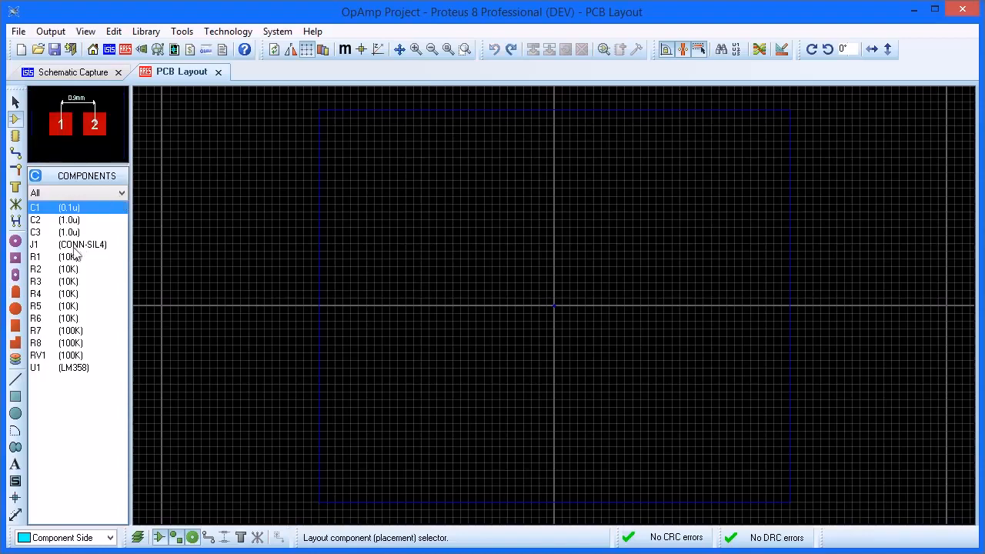
# - Set a false origin at -2000, +1000 th and draw a 1075 by 500 th box from it on the Board Edge layer
pyautogui.click(16, 398)
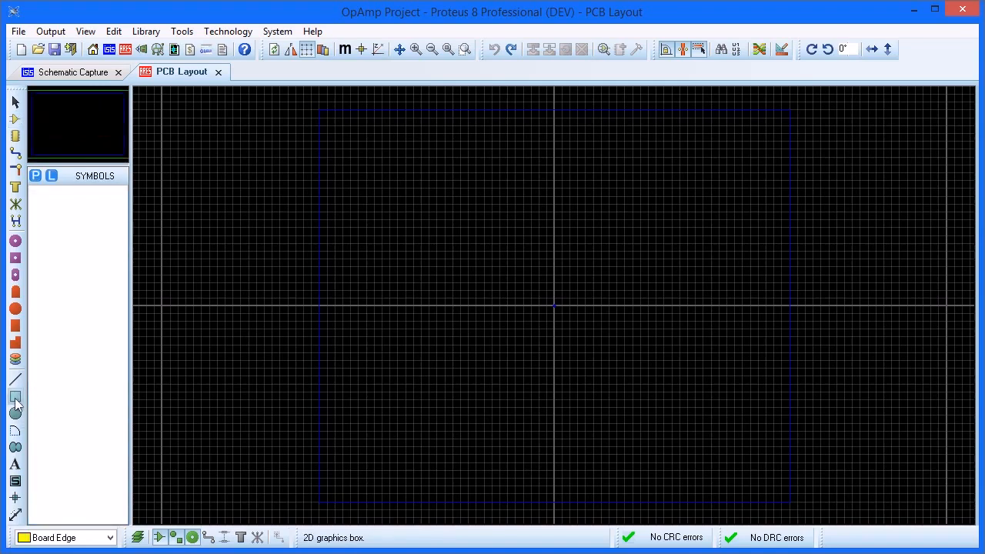
pyautogui.click(81, 542)
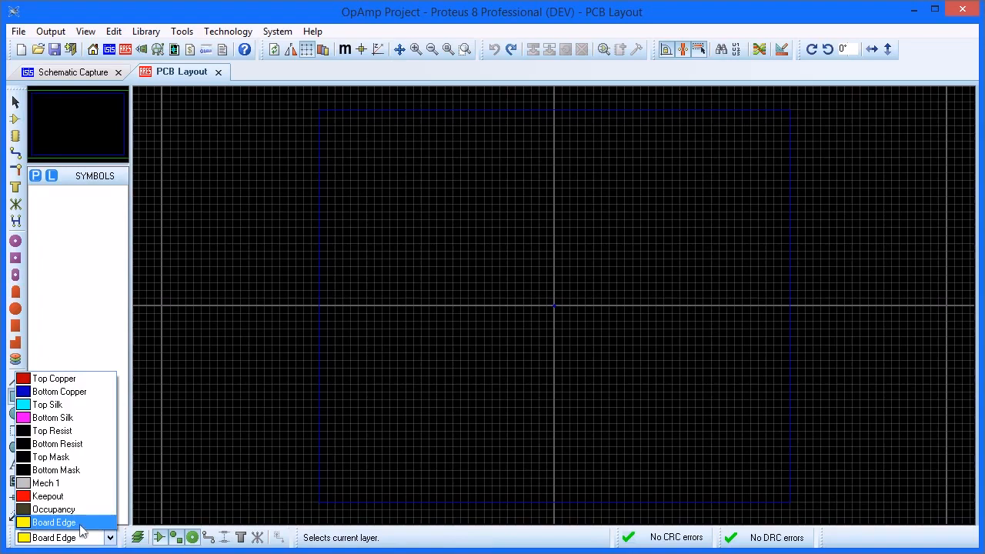
pyautogui.click(83, 528)
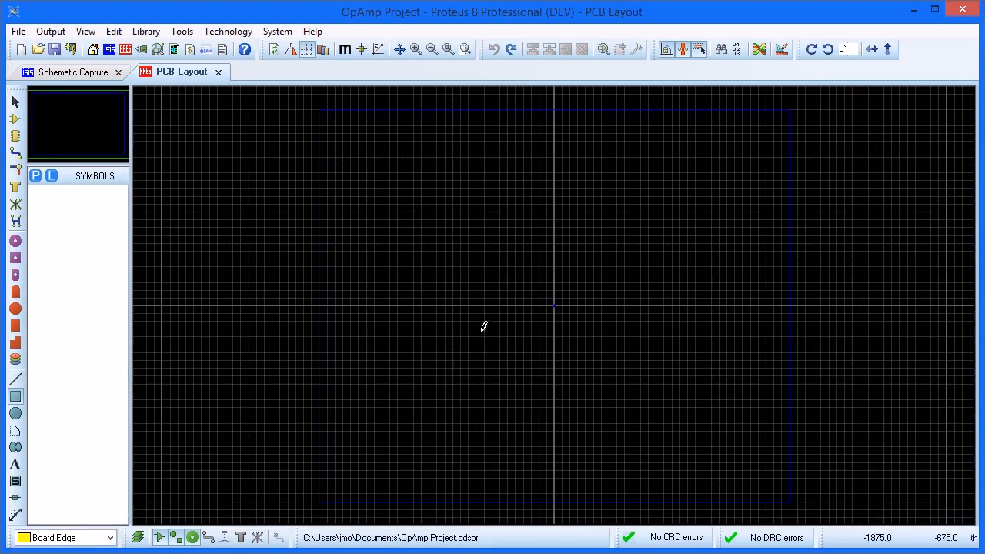
pyautogui.scroll(4, 506, 267)
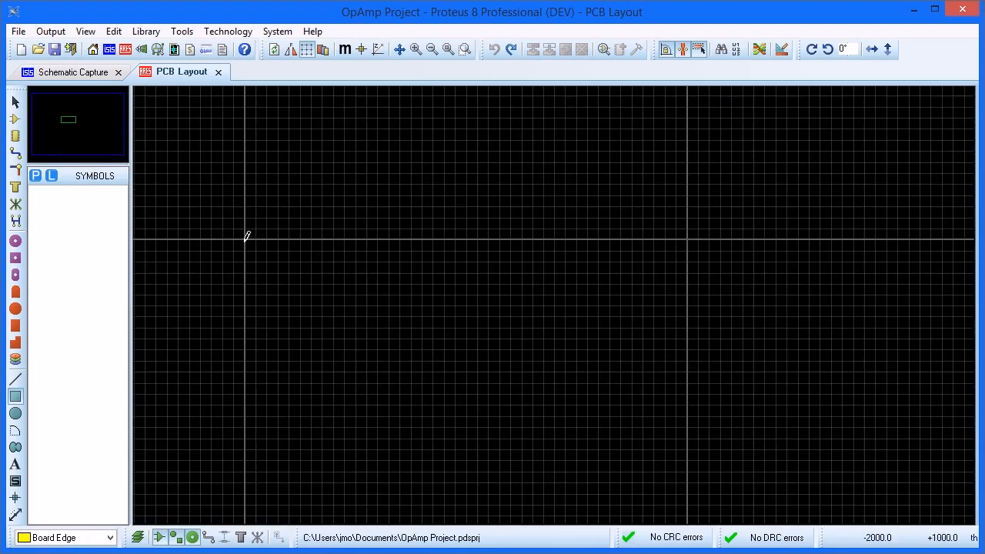
pyautogui.press('o')
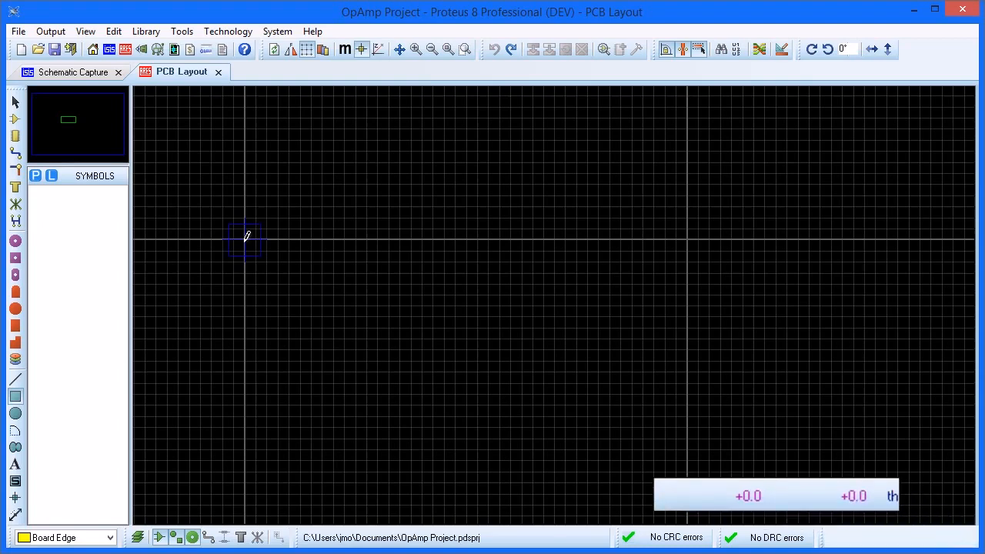
pyautogui.click(247, 237)
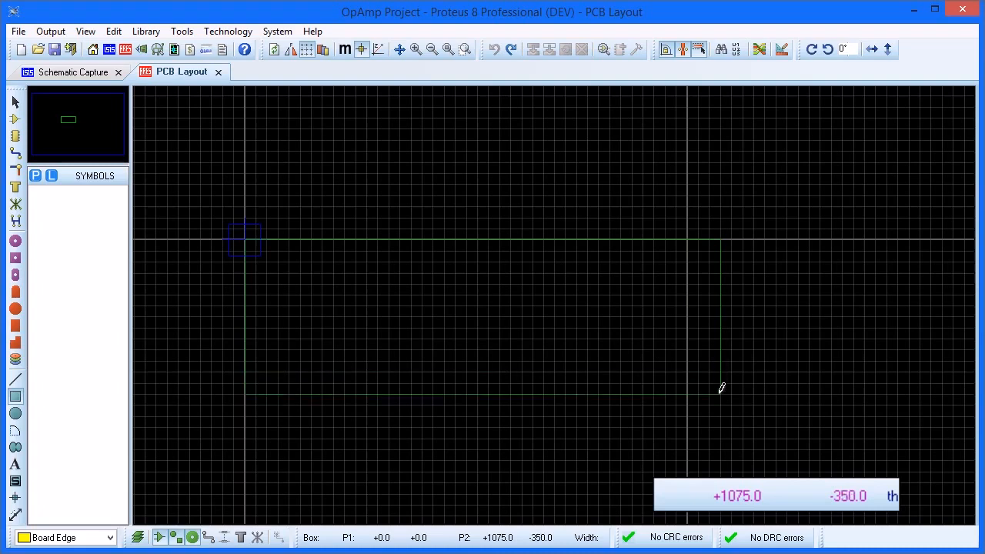
pyautogui.click(722, 464)
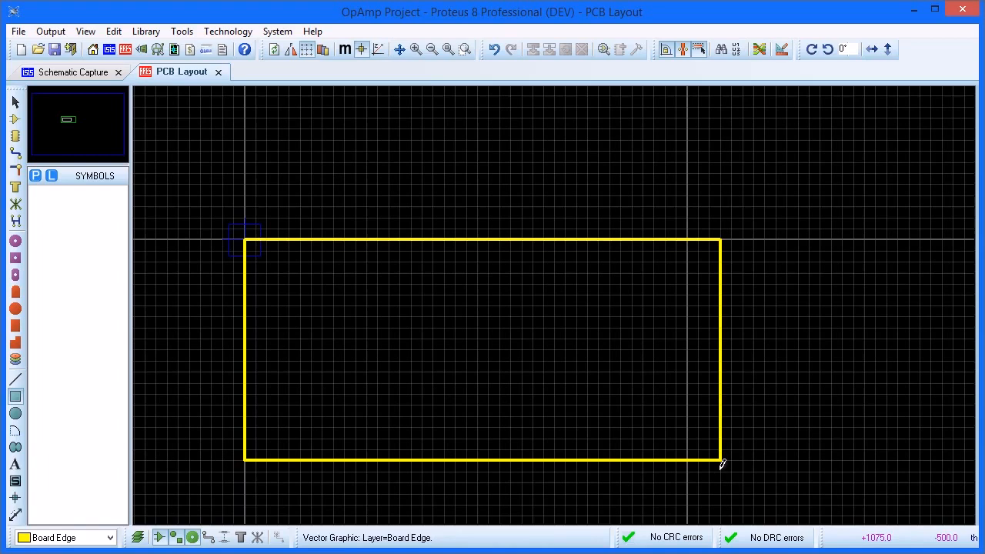
pyautogui.scroll(-1, 722, 466)
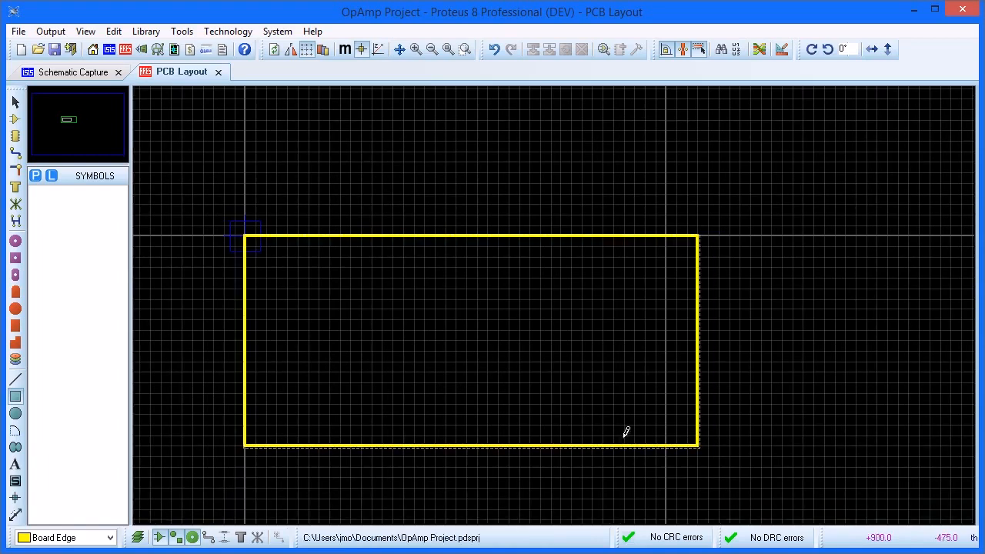
# - Place connector J1 (CONN-SIL4) rotated 270° just inside the board's left edge
pyautogui.click(14, 120)
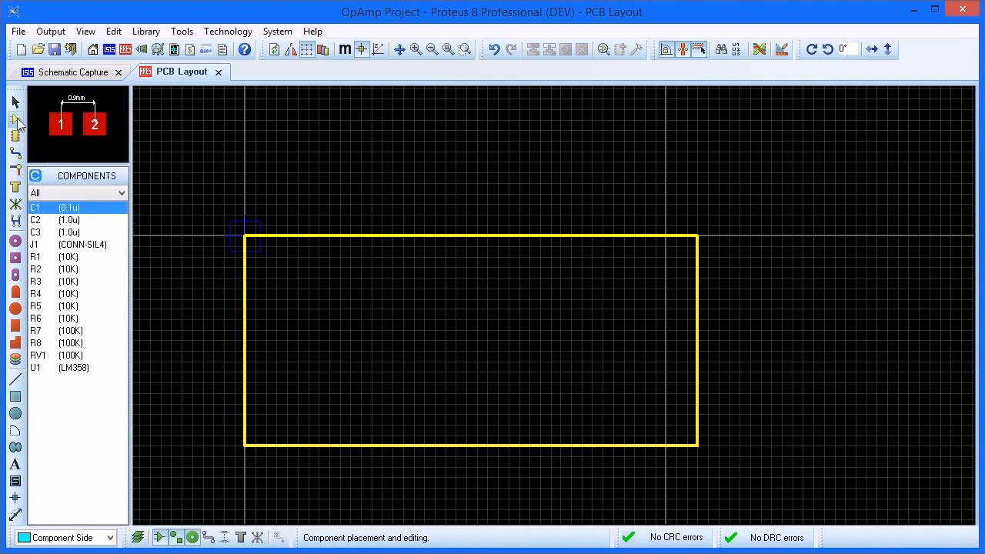
pyautogui.click(82, 246)
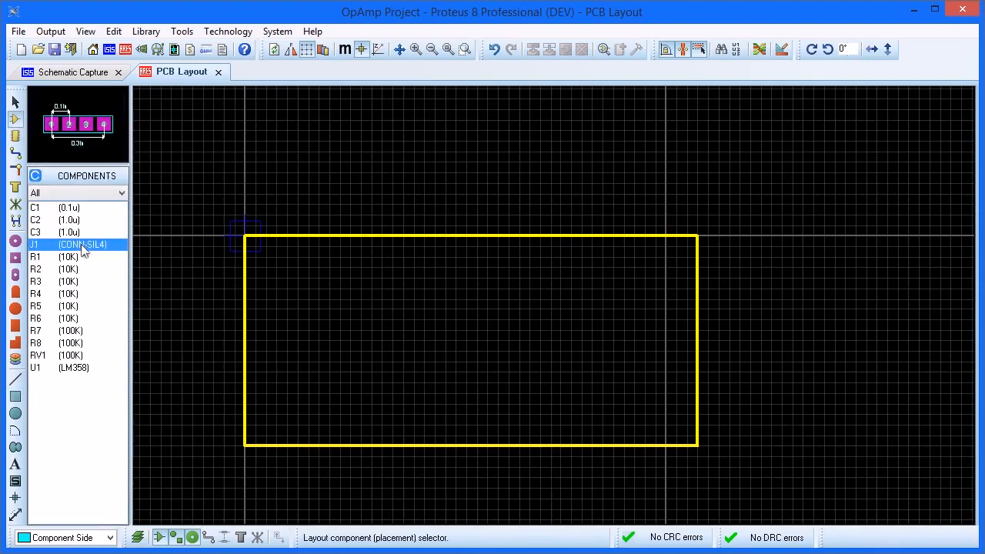
pyautogui.click(294, 339)
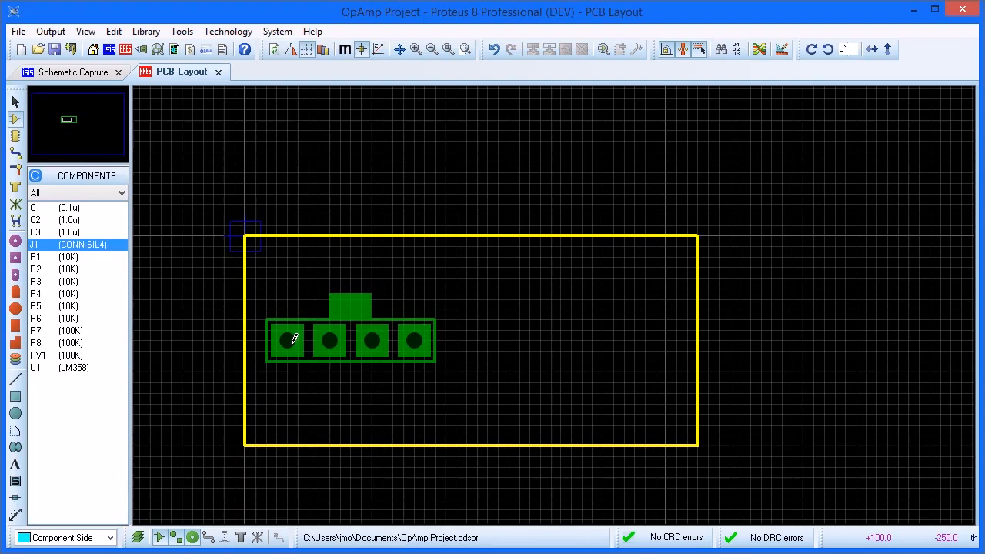
pyautogui.press('KP_Add')
pyautogui.press('KP_Add')
pyautogui.press('KP_Add')
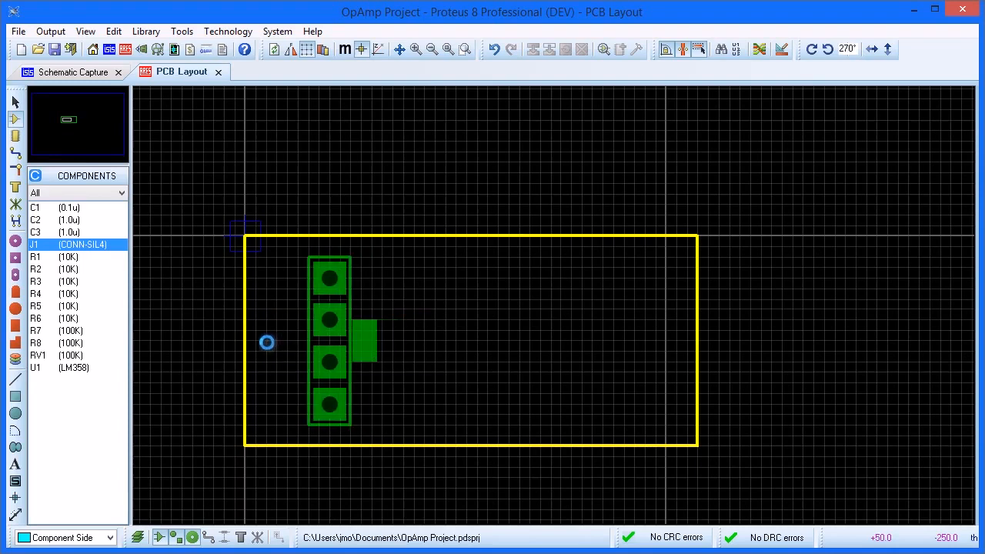
pyautogui.click(216, 338)
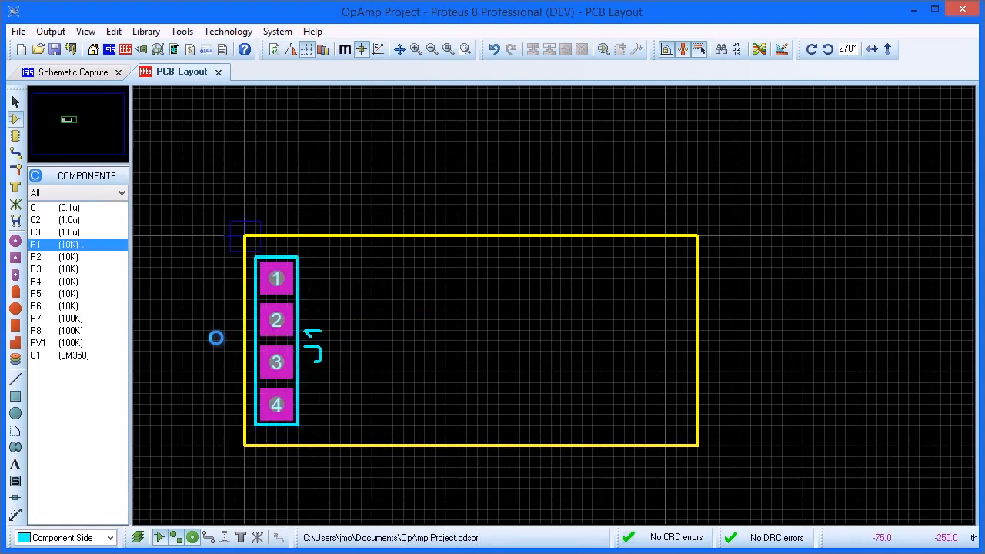
# - Place U1 (LM358) at 0° to the right of J1, and move its reference label down inside the board outline
pyautogui.click(77, 359)
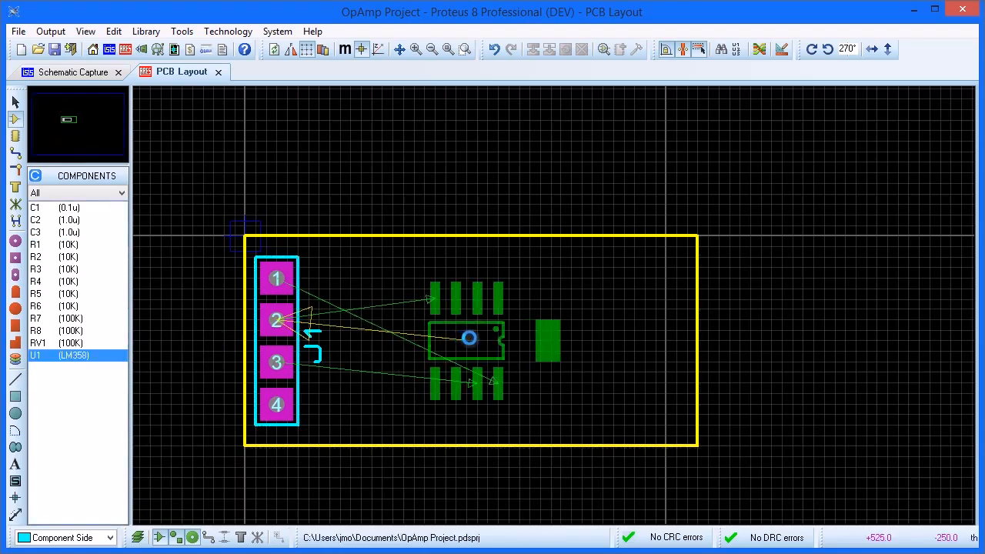
pyautogui.press('KP_Add')
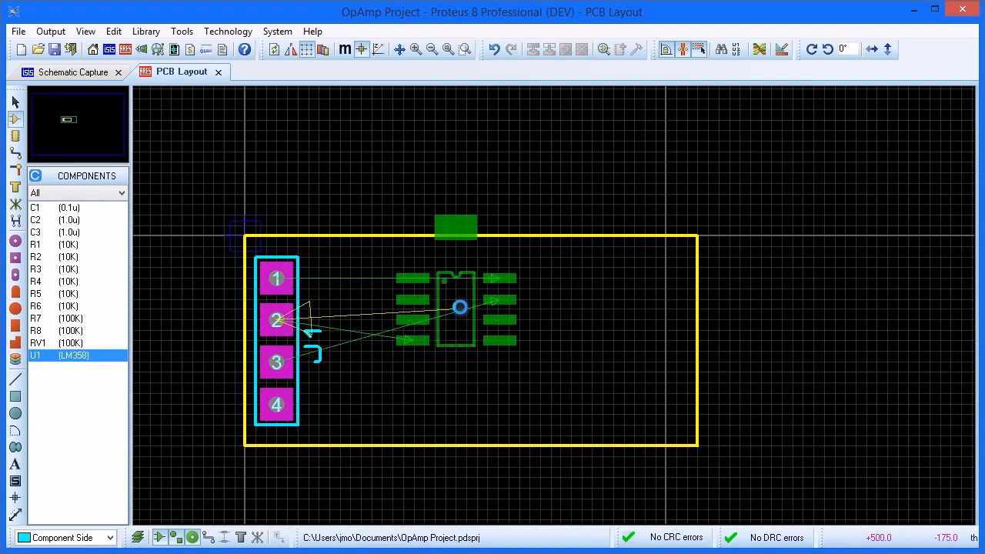
pyautogui.click(449, 309)
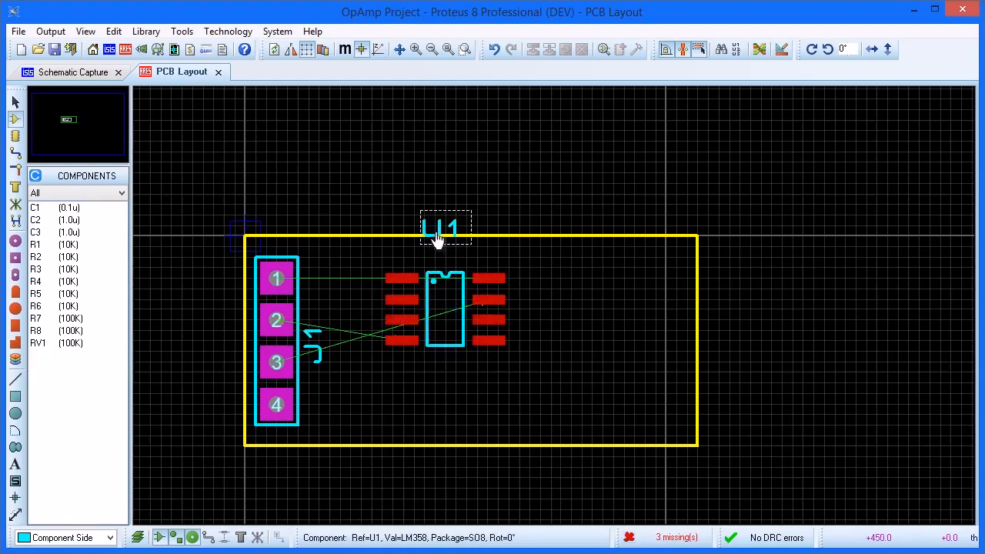
pyautogui.click(443, 247)
pyautogui.moveTo(452, 254); pyautogui.dragTo(452, 255)
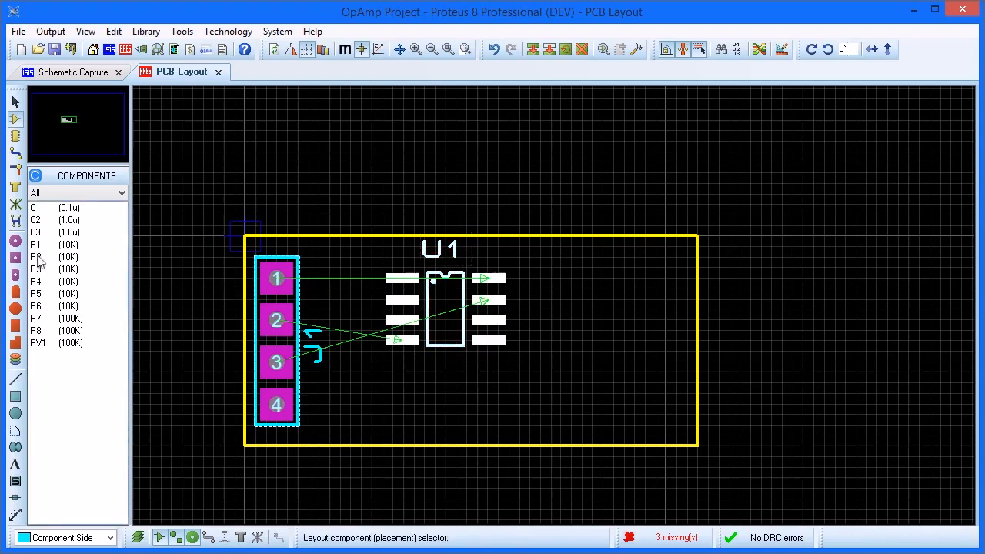
# - Place capacitor C1 (0.1u), rotated -180°, to the right of U1 in line with its pin 8
pyautogui.click(41, 210)
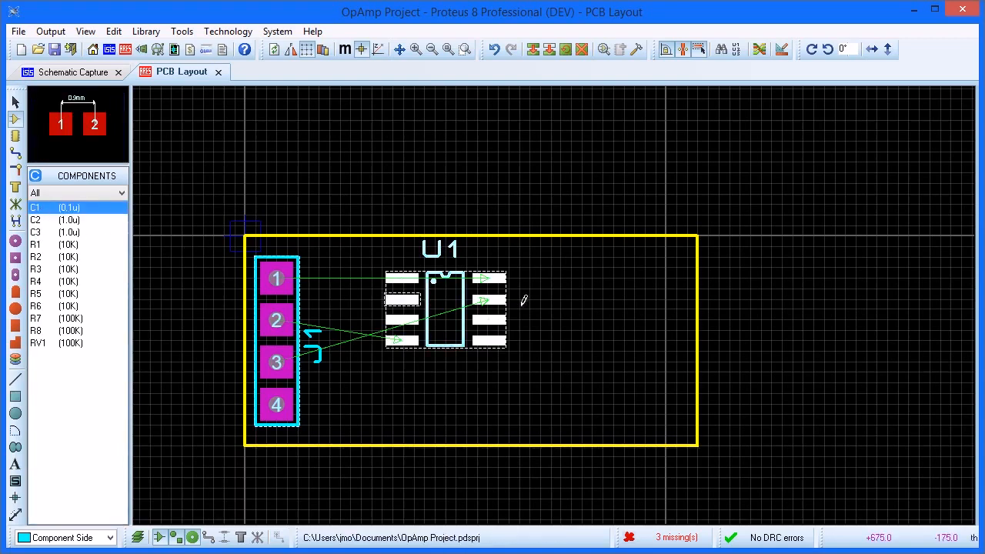
pyautogui.click(545, 302)
pyautogui.click(555, 293)
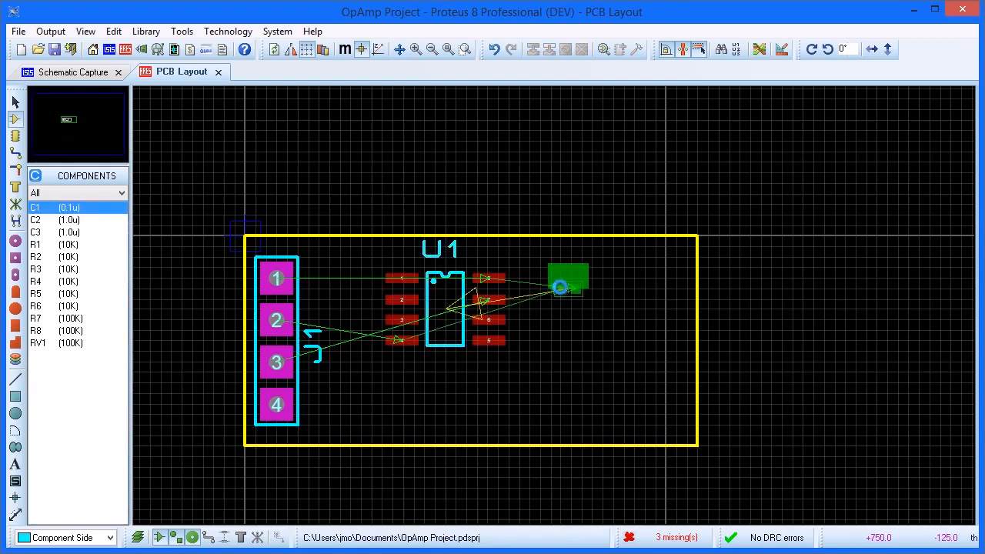
pyautogui.press('-')
pyautogui.press('-')
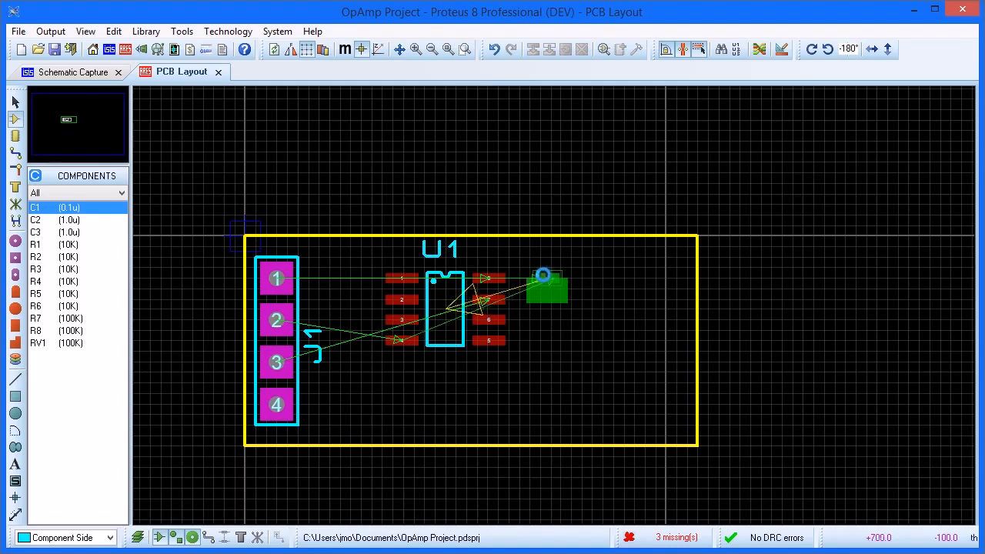
pyautogui.click(547, 278)
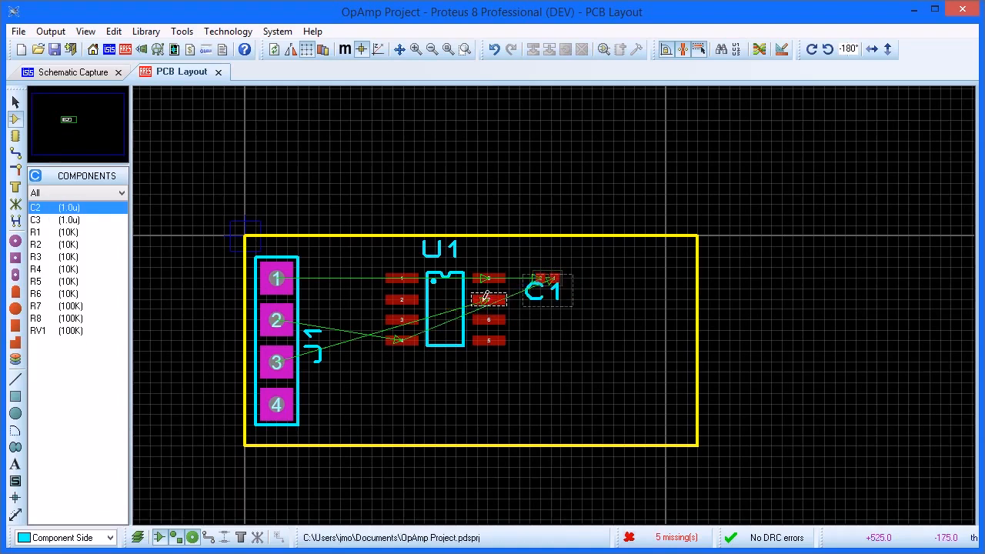
# - Place RV1 (100K) to the right of C1, near the board's upper right corner
pyautogui.click(40, 333)
pyautogui.click(600, 323)
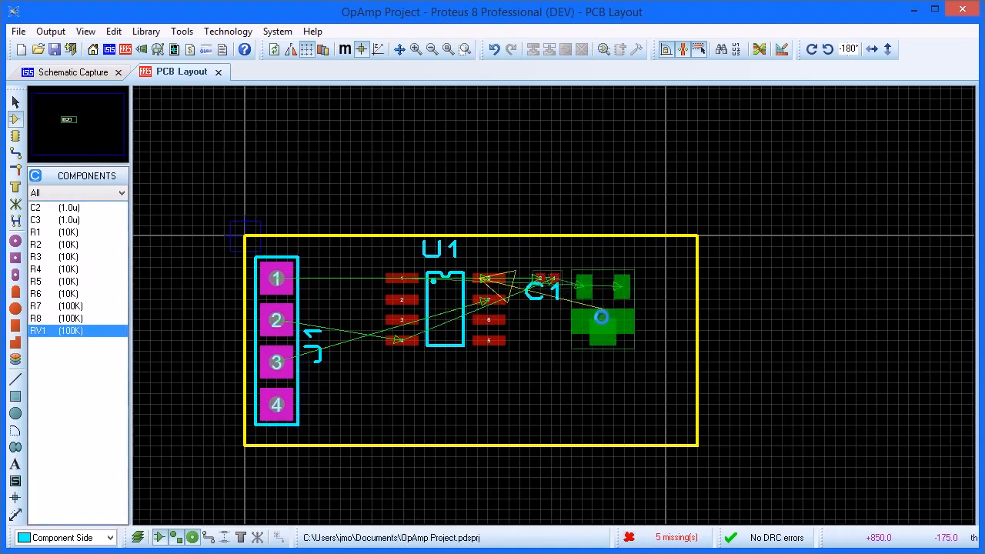
pyautogui.click(622, 296)
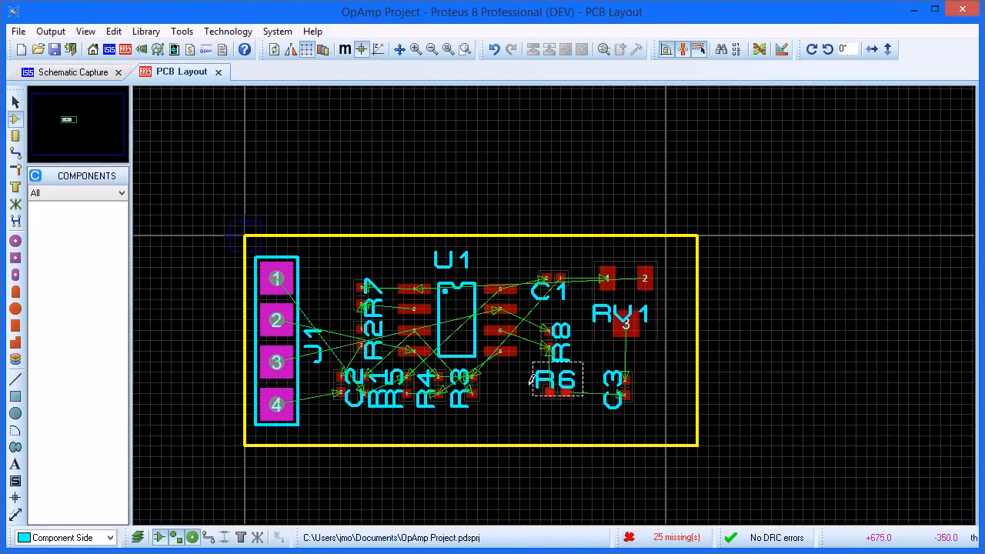
# - Route the VCC/VDD net on Top Copper from J1 pin 1 to C1 pin 2 and on to U1 pin 8
pyautogui.click(16, 151)
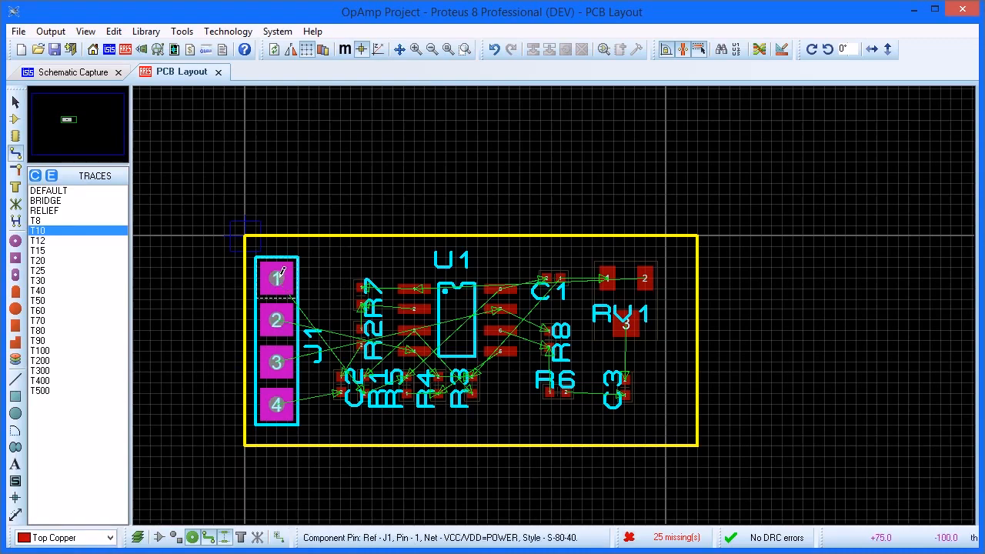
pyautogui.scroll(1, 282, 273)
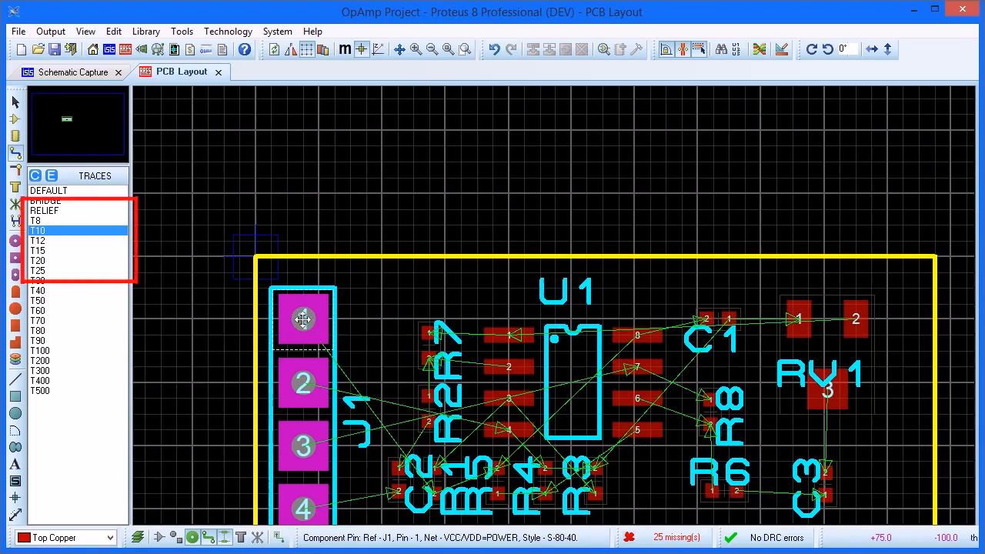
pyautogui.click(303, 319)
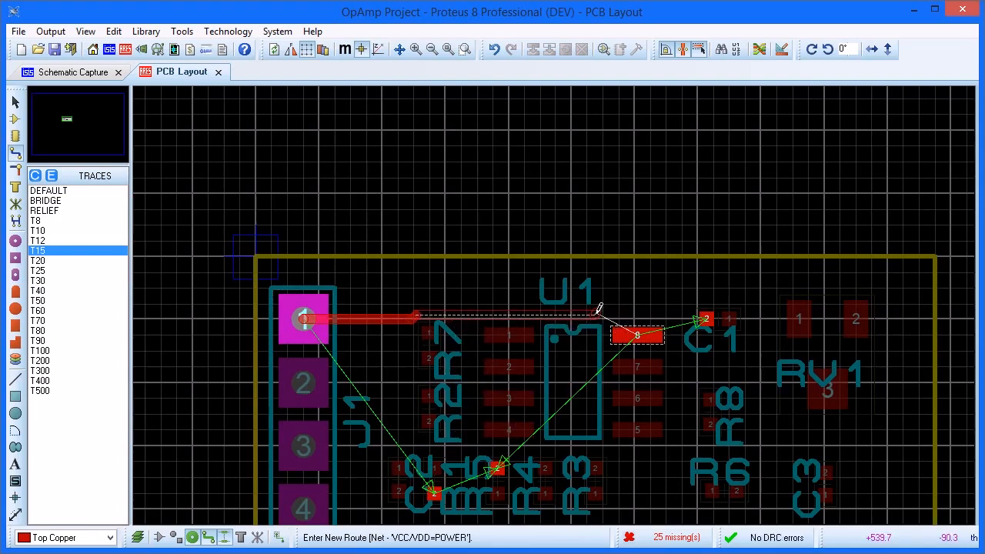
pyautogui.click(709, 316)
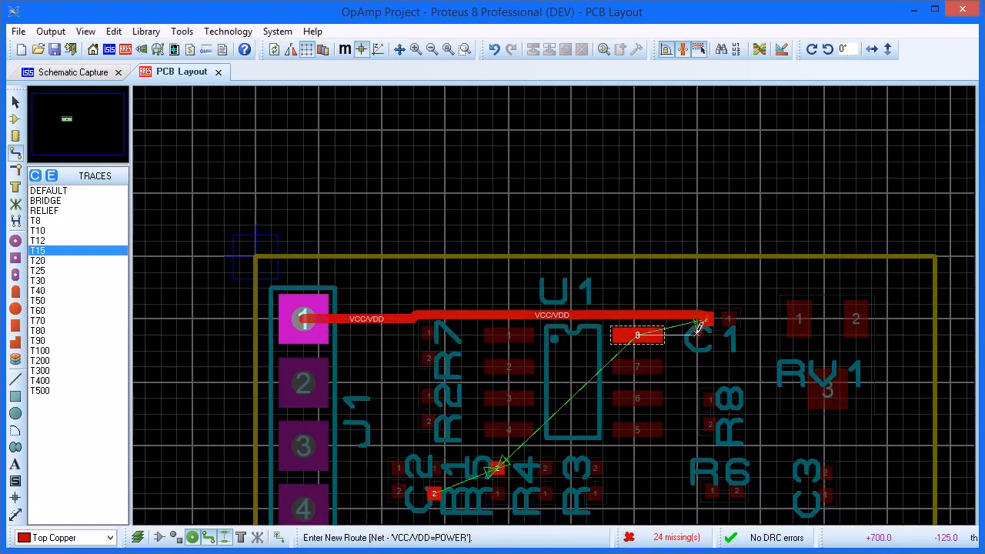
pyautogui.click(637, 333)
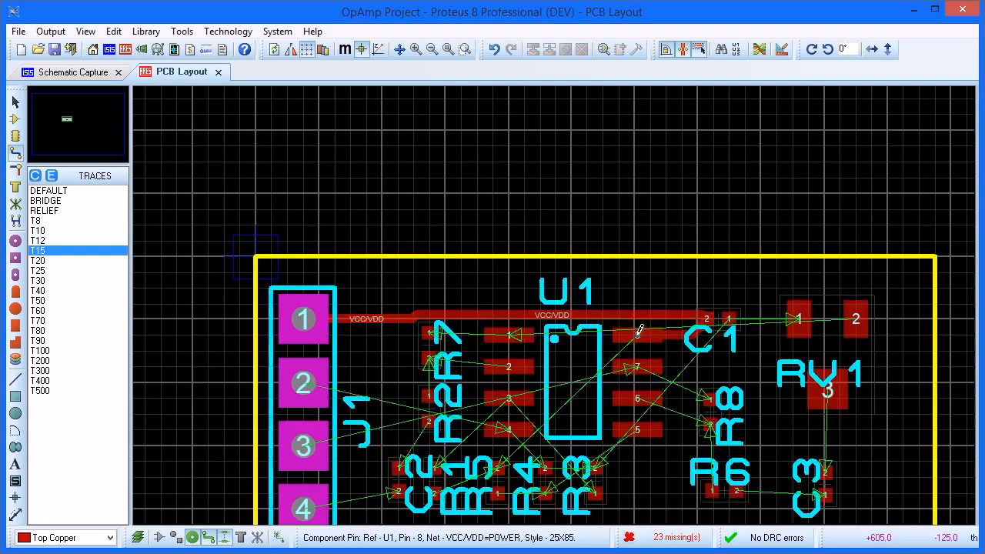
# - Route the OUT net from J1 pin 3 below the parts, using a Bottom Copper section between two vias, to R8 pin 1 and U1 pin 7
pyautogui.moveTo(634, 459); pyautogui.dragTo(598, 347)
pyautogui.scroll(2, 334, 348)
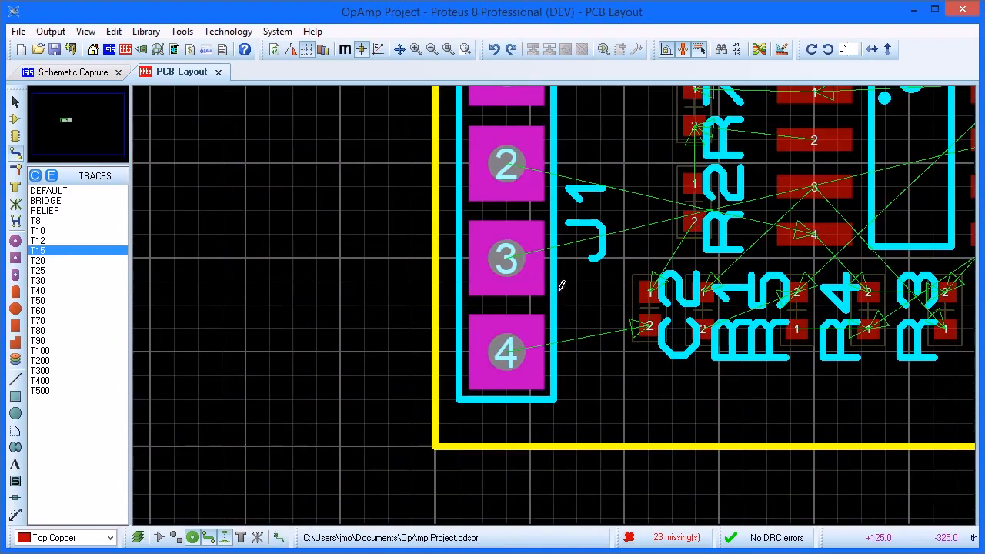
pyautogui.click(507, 256)
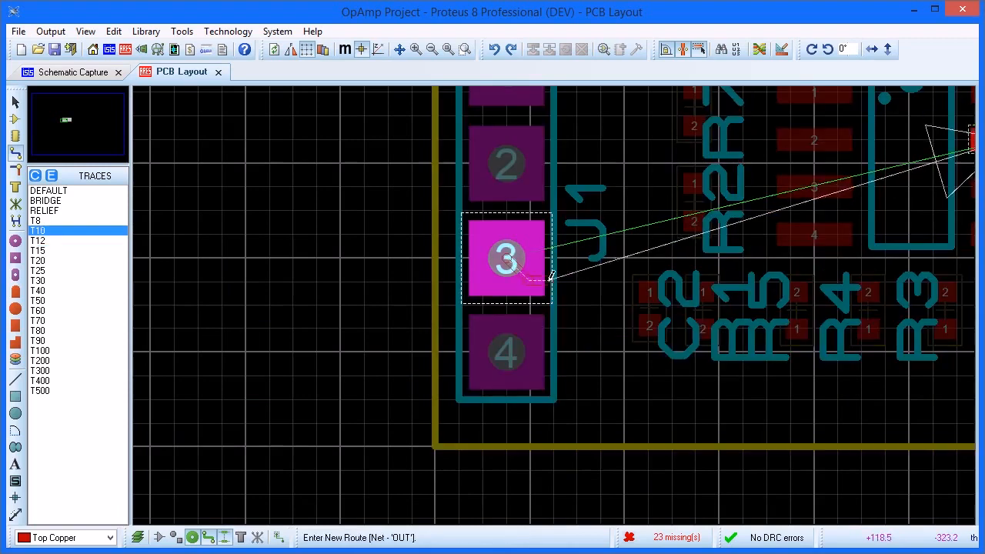
pyautogui.click(570, 401)
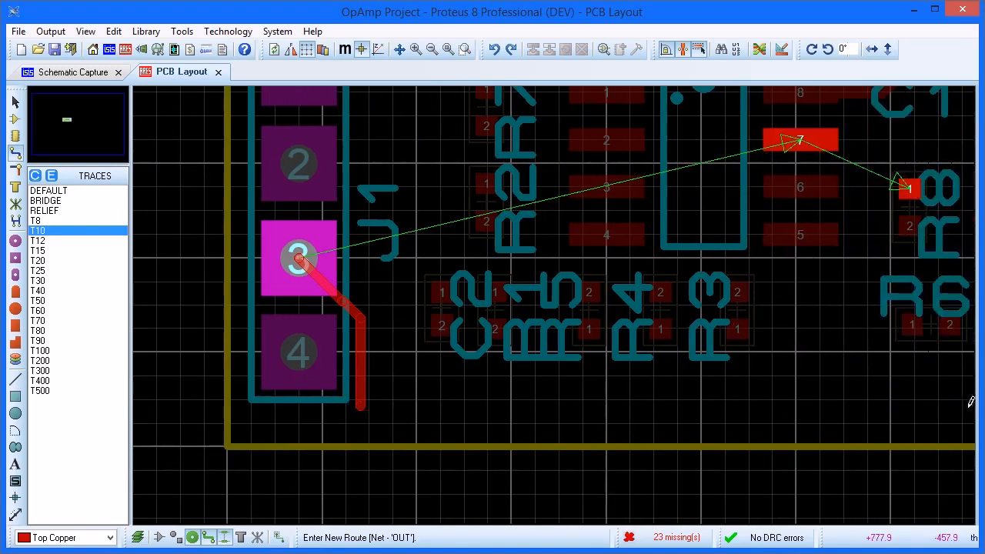
pyautogui.click(877, 404)
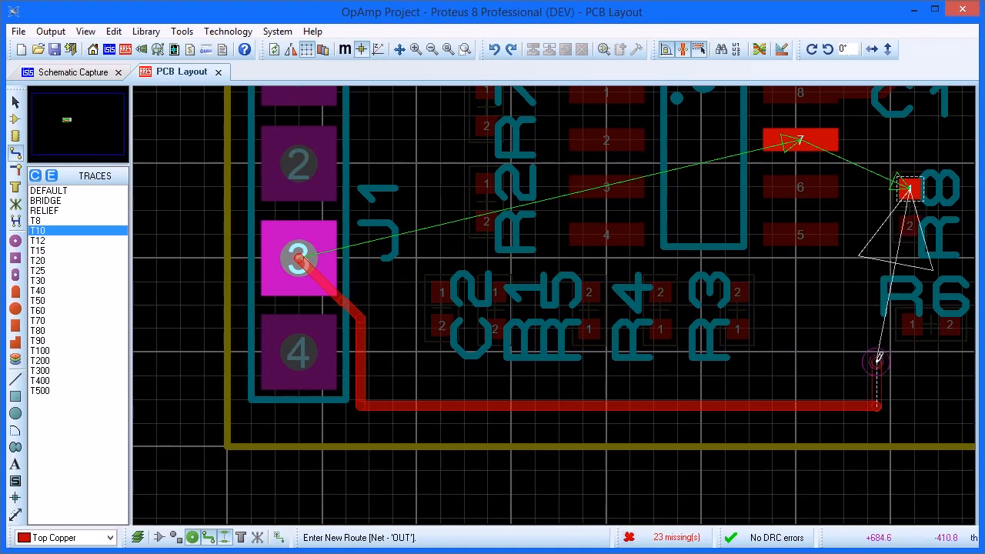
pyautogui.doubleClick(878, 360)
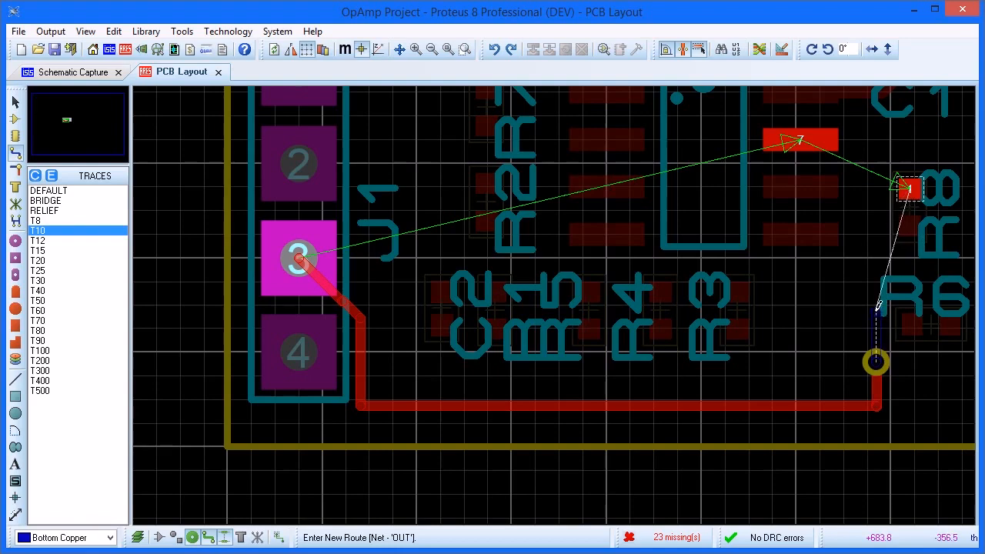
pyautogui.doubleClick(877, 186)
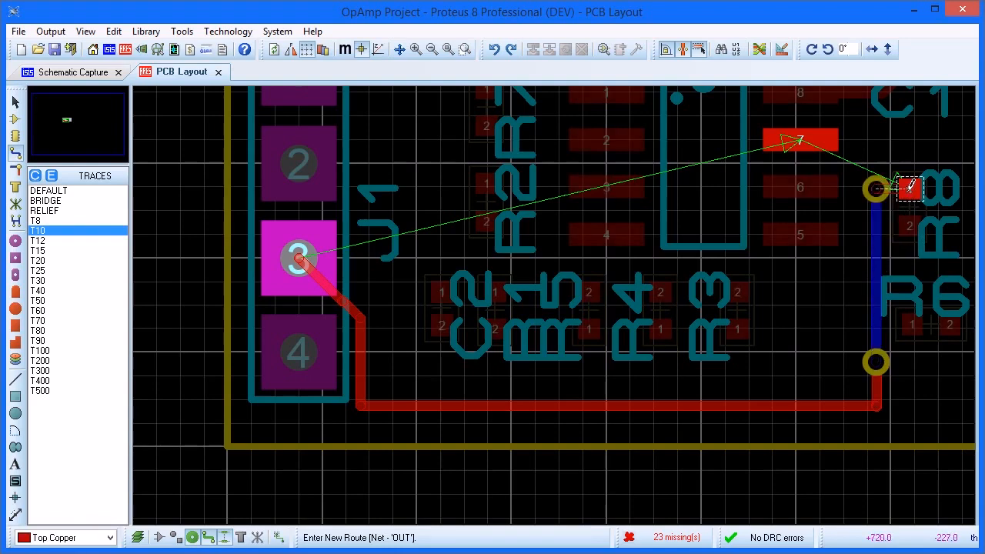
pyautogui.click(910, 187)
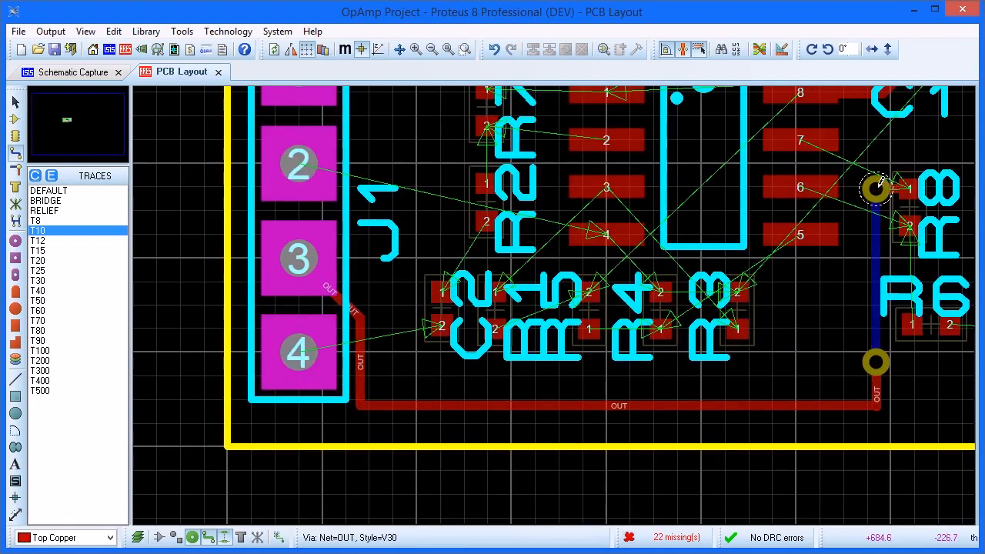
pyautogui.click(879, 184)
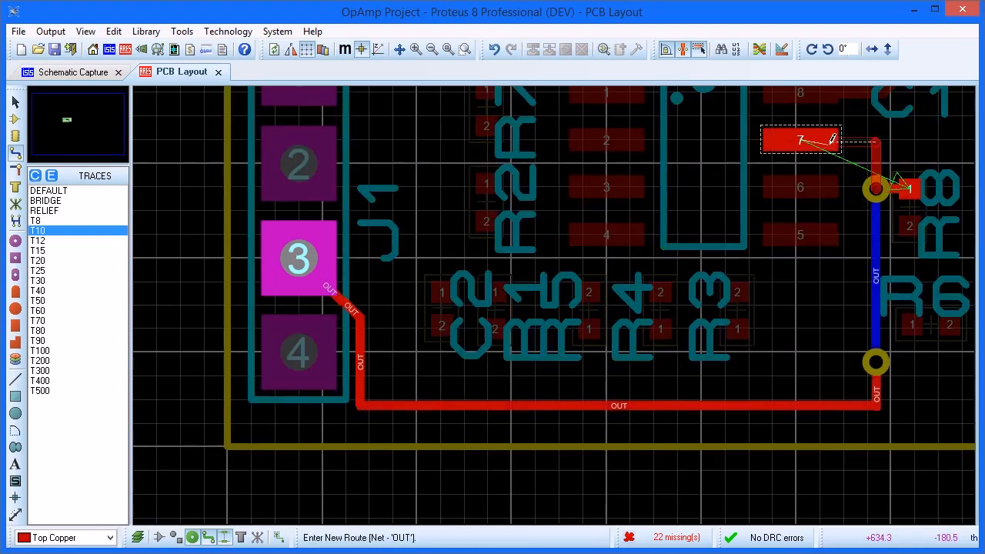
pyautogui.click(803, 136)
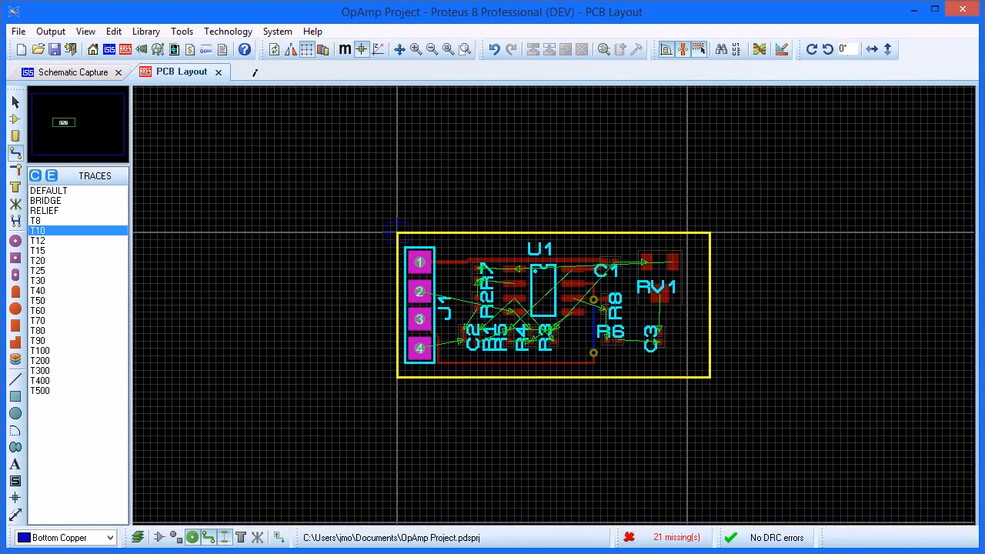
# - Generate a power plane for the GND=POWER net on Bottom Copper with the DEFAULT boundary and 25th edge clearance
pyautogui.click(182, 31)
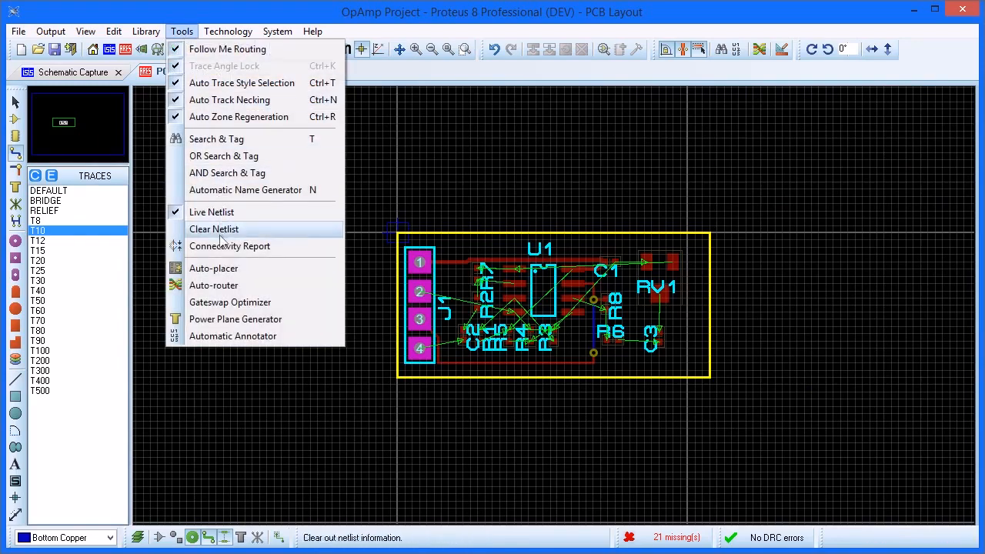
pyautogui.click(221, 326)
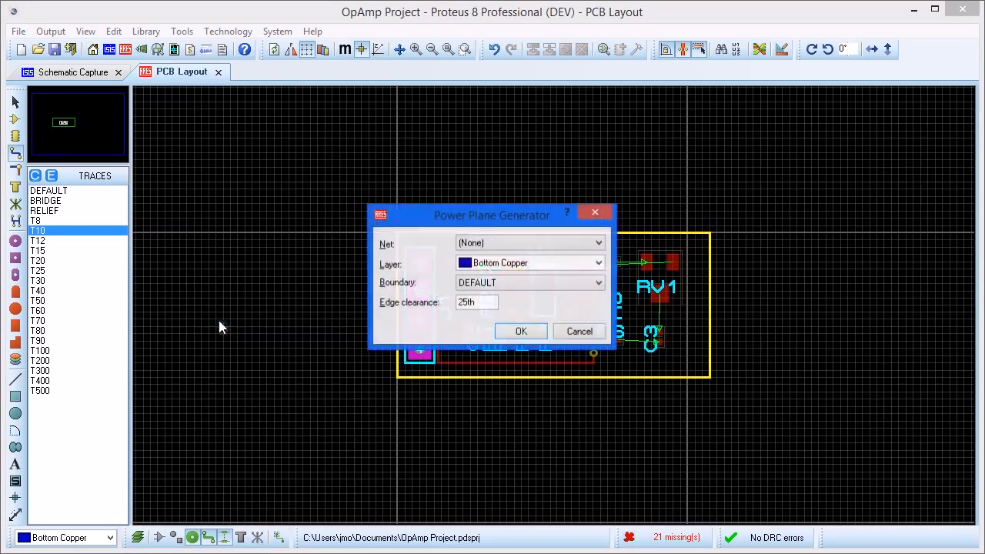
pyautogui.click(472, 245)
pyautogui.click(494, 266)
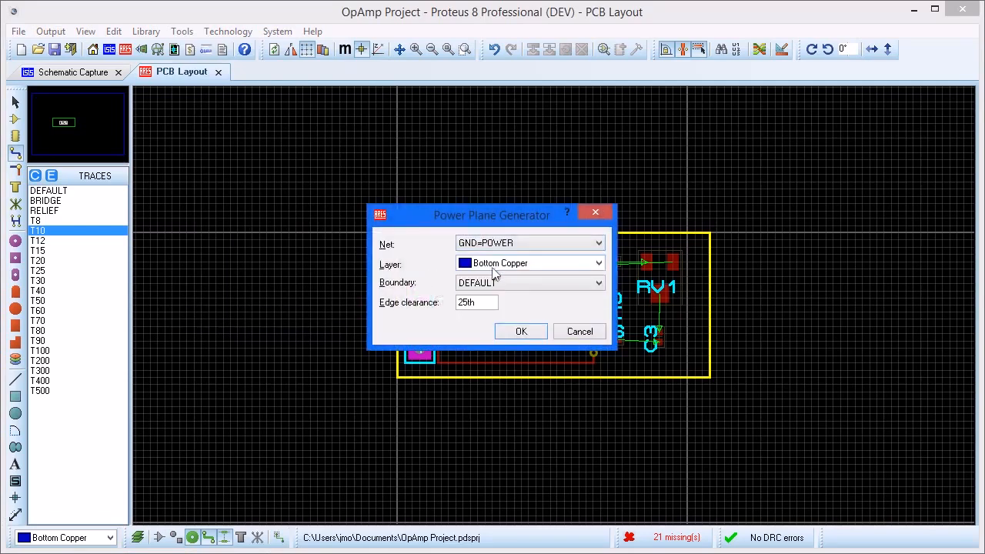
pyautogui.click(521, 332)
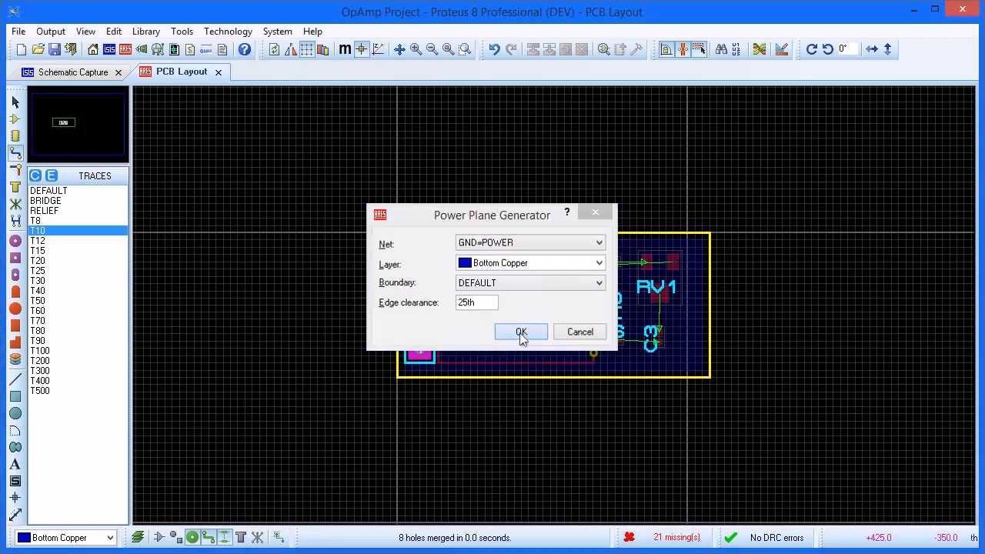
# - Examine the GND power plane's zone properties, such as relief, clearance and routing options, and accept them as they are
pyautogui.click(16, 103)
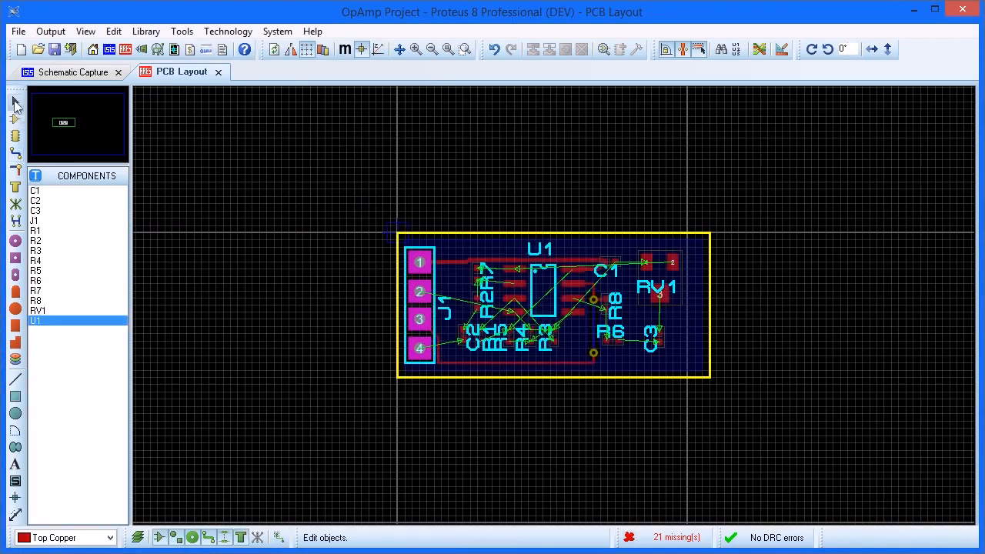
pyautogui.rightClick(515, 244)
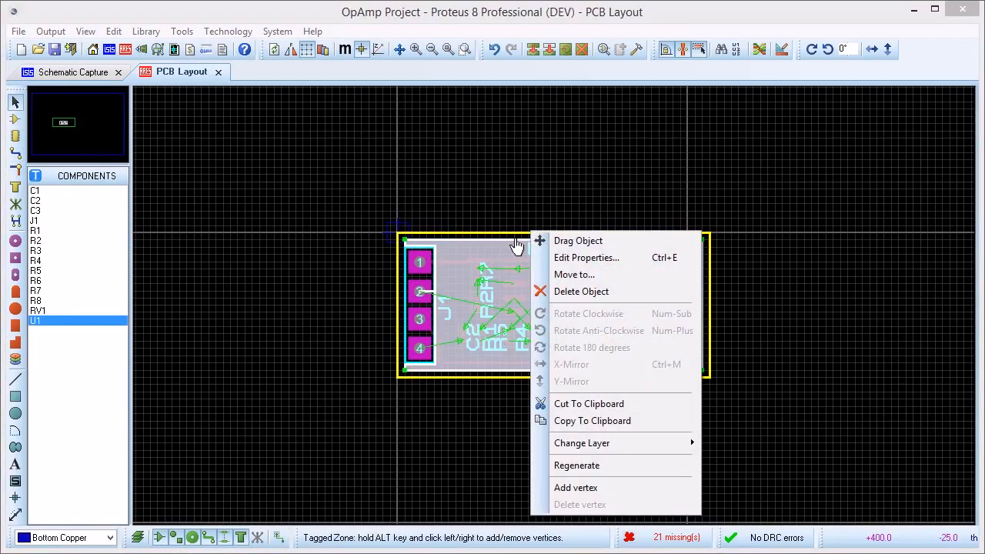
pyautogui.click(560, 259)
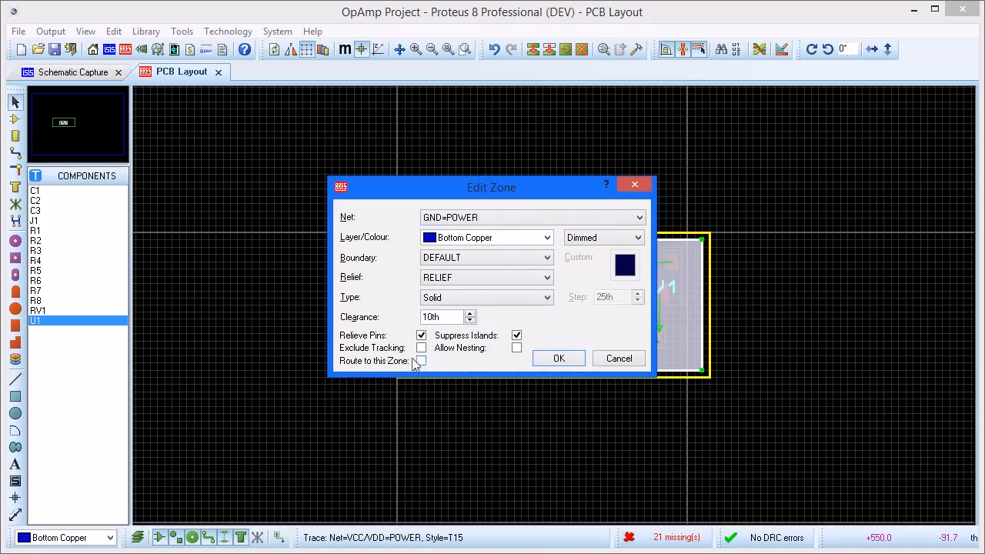
pyautogui.click(554, 358)
pyautogui.click(555, 390)
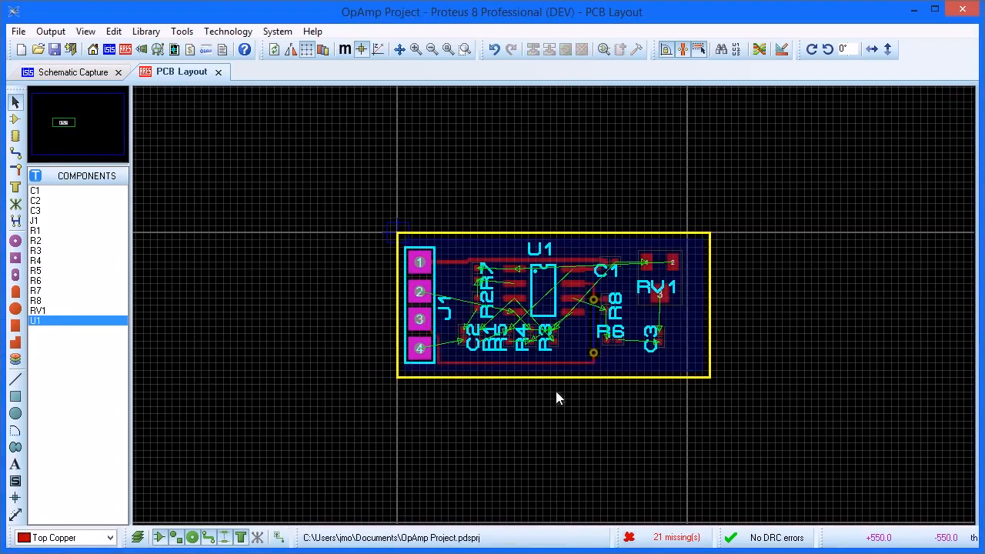
# - Autoroute the board's remaining connections with the basic schedule run automatically
pyautogui.click(181, 32)
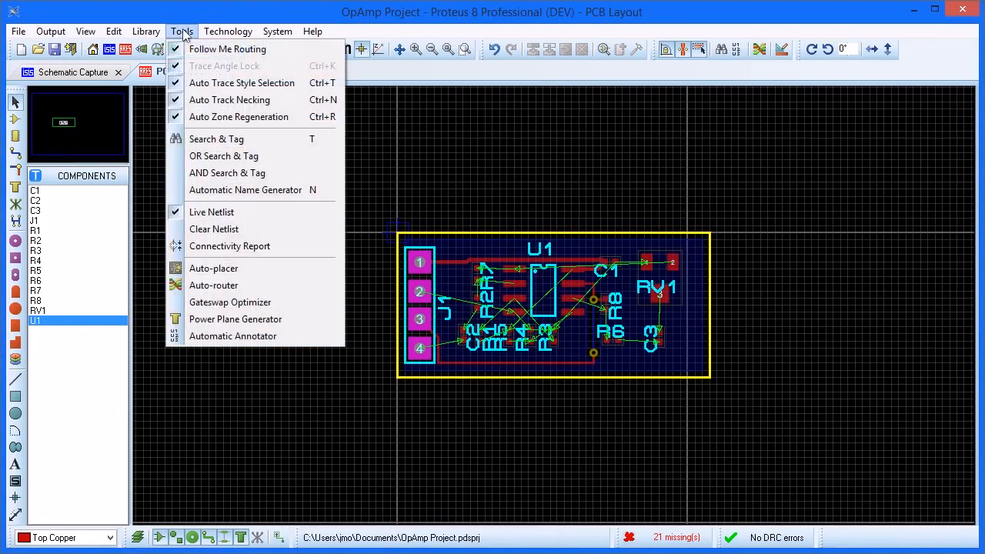
pyautogui.click(235, 289)
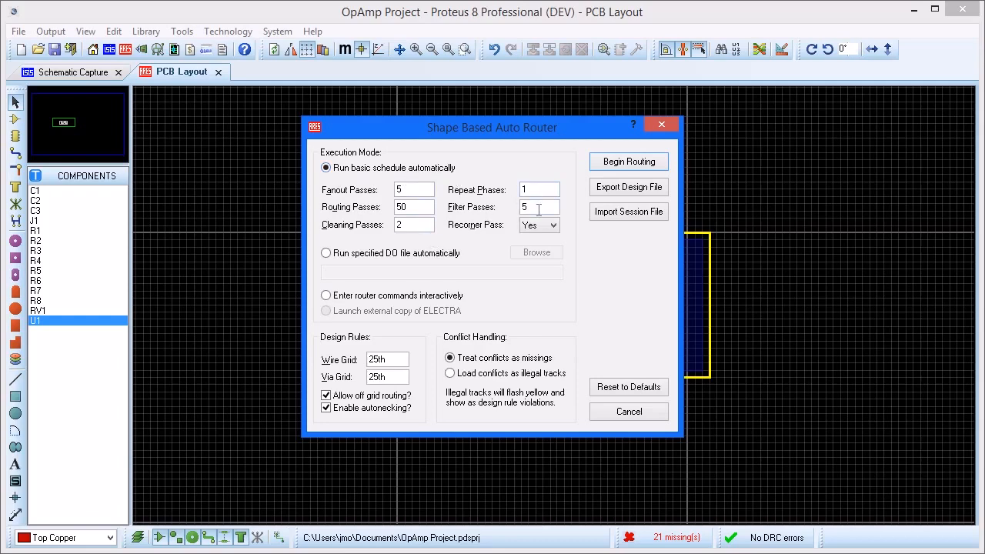
pyautogui.click(633, 163)
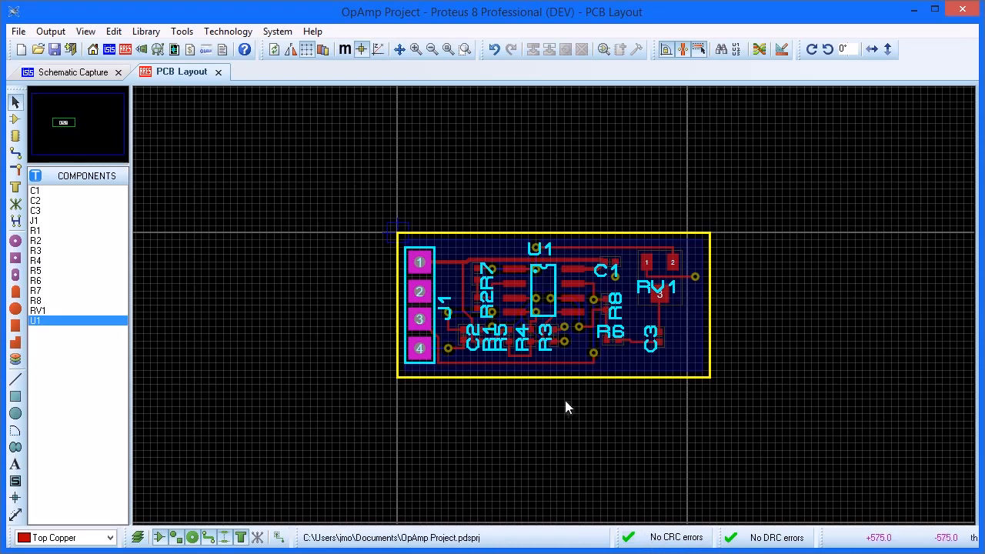
pyautogui.press('F6')
pyautogui.scroll(1, 555, 308)
pyautogui.middleClick(555, 308)
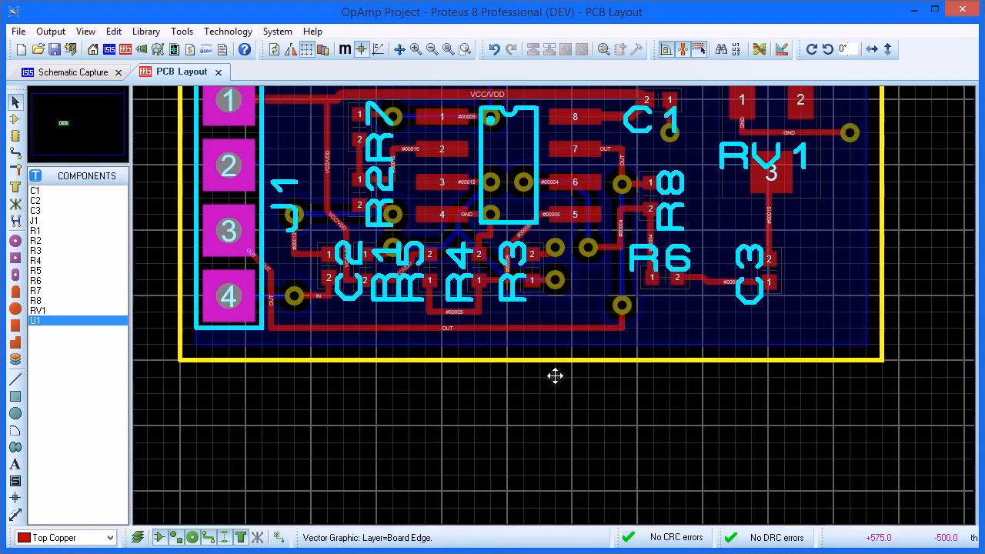
pyautogui.middleClick(556, 449)
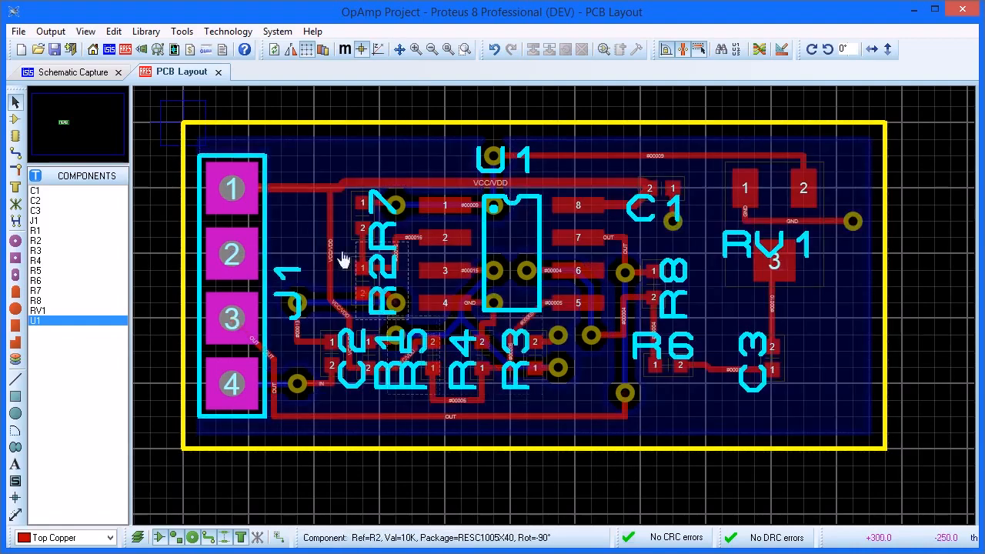
# - Set the part reference label font to Arial in the board's default text style
pyautogui.click(231, 33)
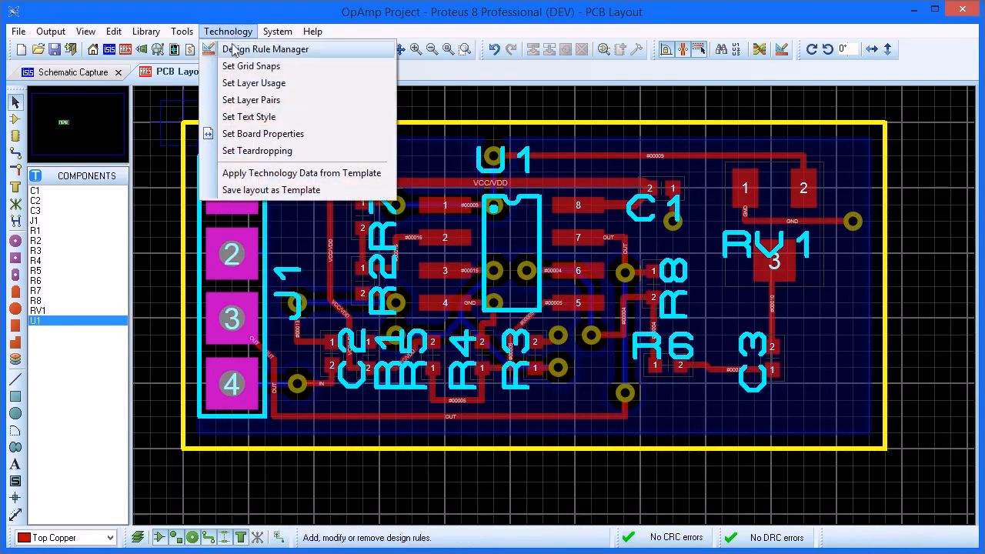
pyautogui.click(245, 118)
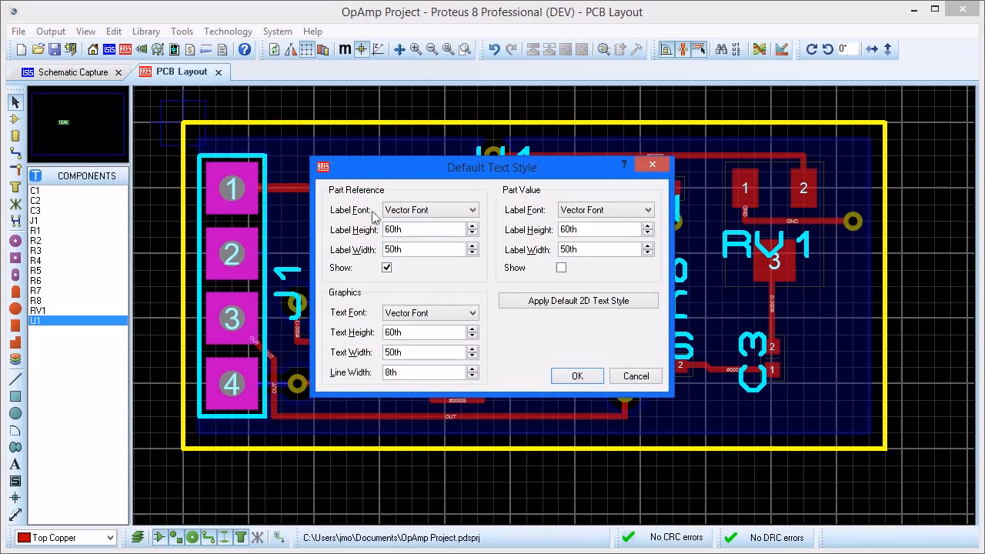
pyautogui.click(473, 210)
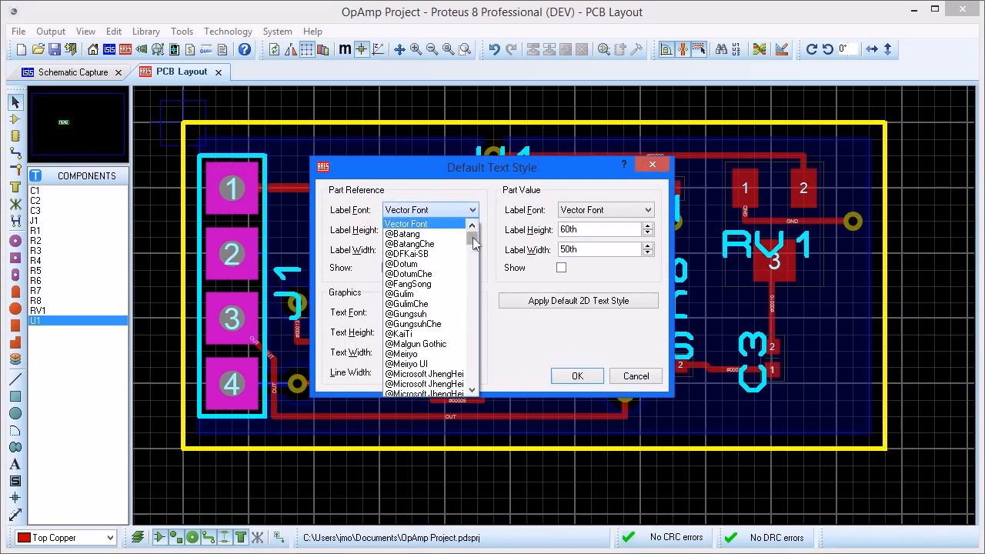
pyautogui.moveTo(472, 238); pyautogui.dragTo(473, 259)
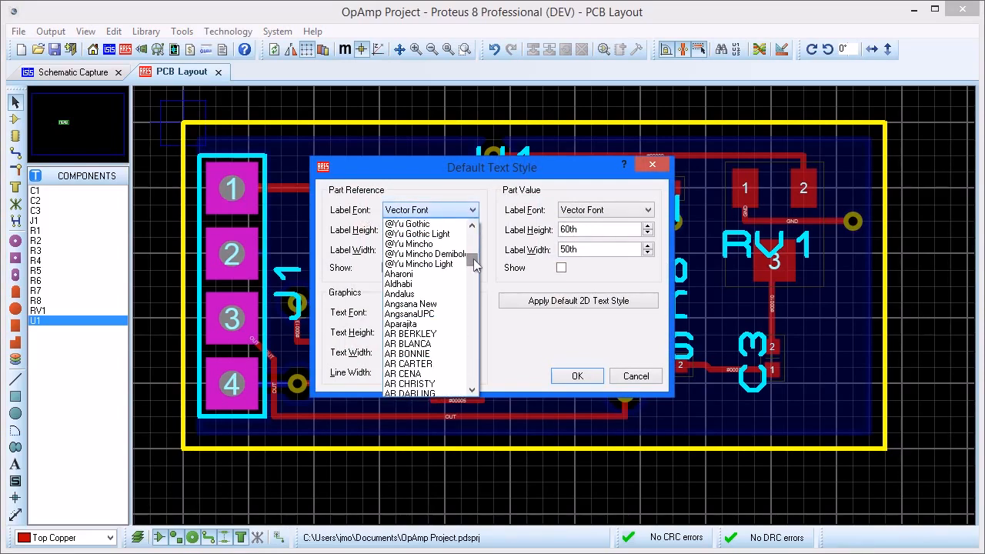
pyautogui.click(473, 391)
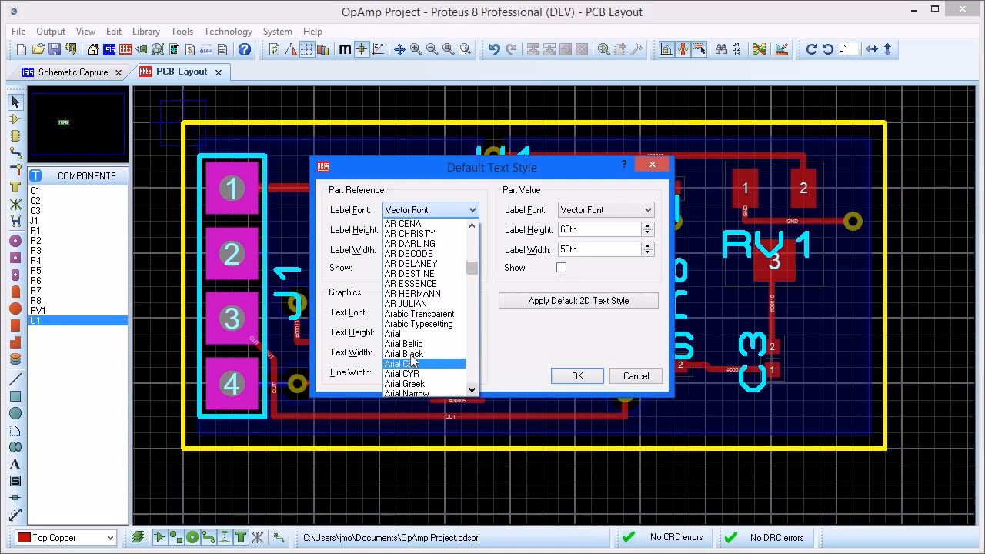
pyautogui.click(394, 335)
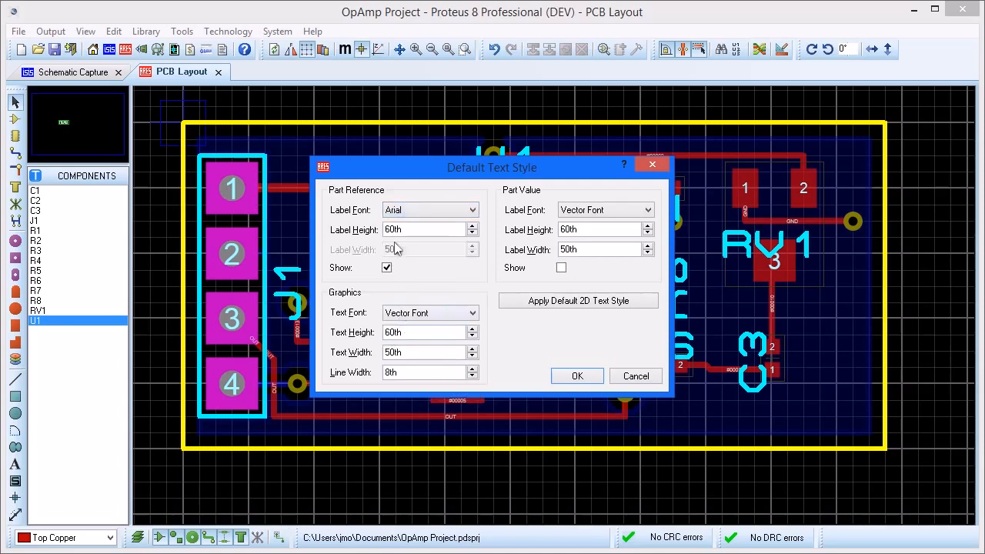
# - Set the part reference label height and the graphics text height and width to 20th, and apply the default text style
pyautogui.moveTo(385, 229); pyautogui.dragTo(390, 230)
pyautogui.moveTo(388, 331); pyautogui.dragTo(379, 351)
pyautogui.write('2')
pyautogui.write('2')
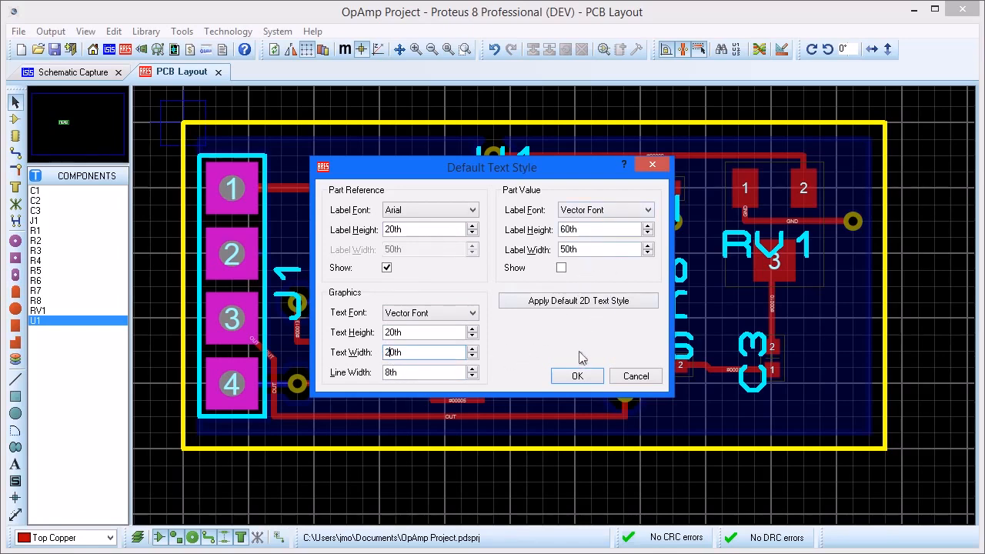
pyautogui.click(577, 376)
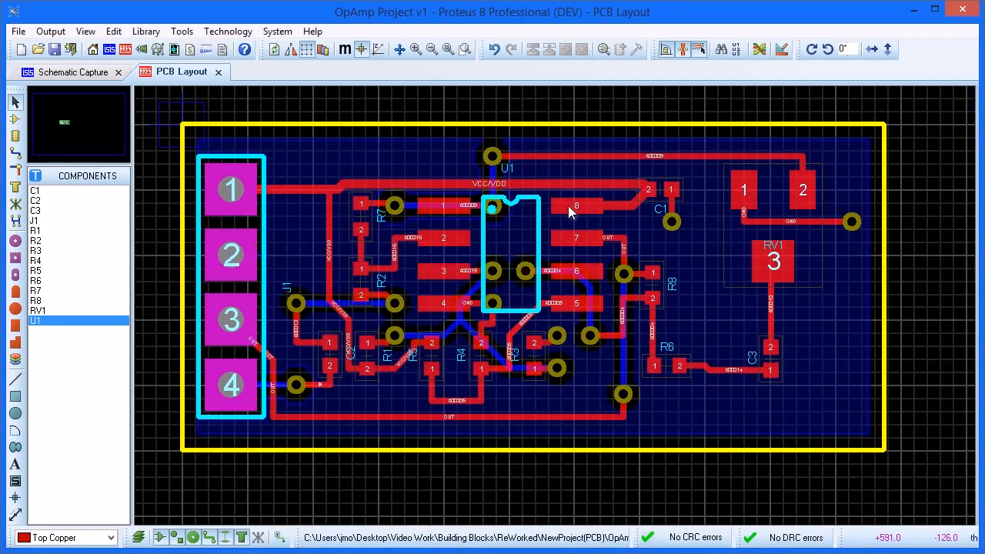
# - Assign the M-CAD file User Library-so8-4.STEP as the 3D mechanical model of component U1
pyautogui.rightClick(578, 210)
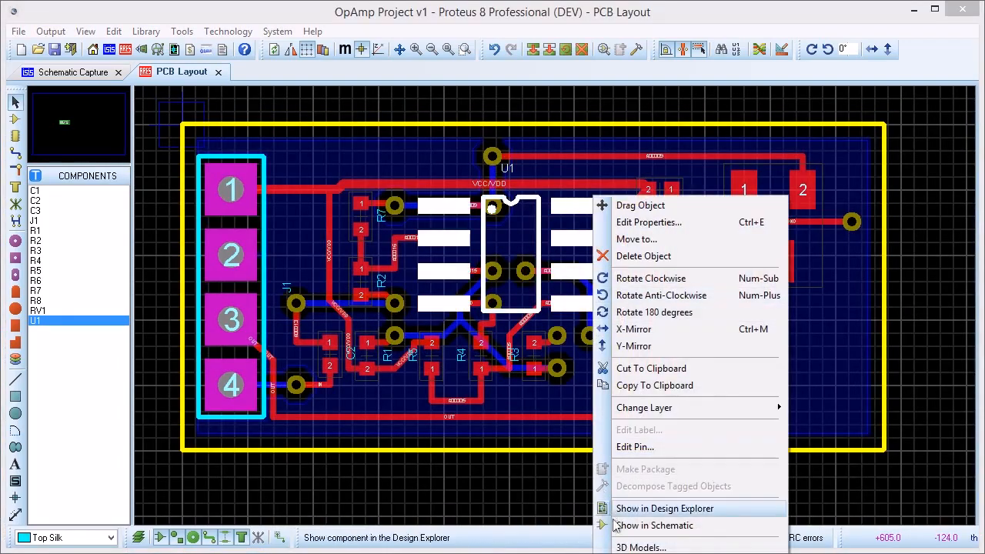
pyautogui.click(639, 548)
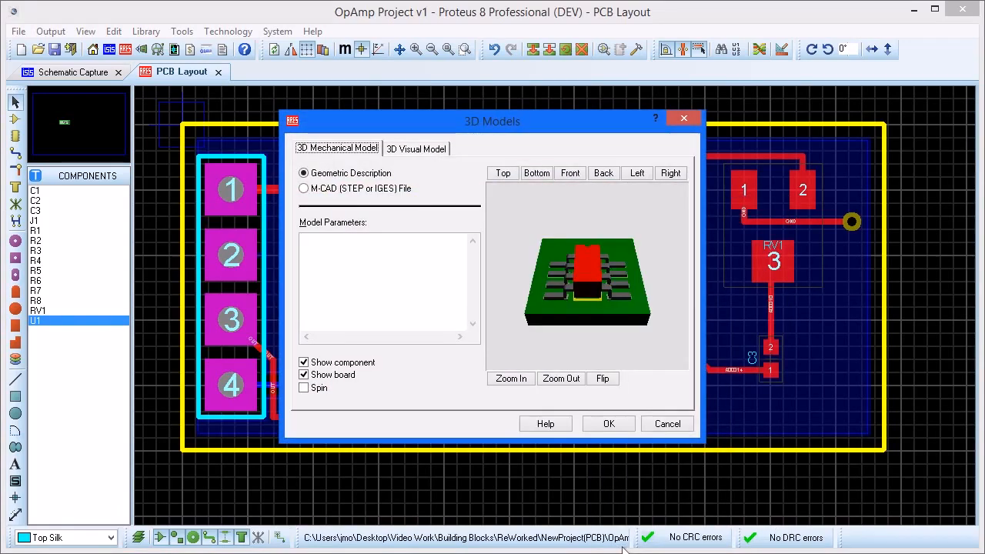
pyautogui.click(336, 189)
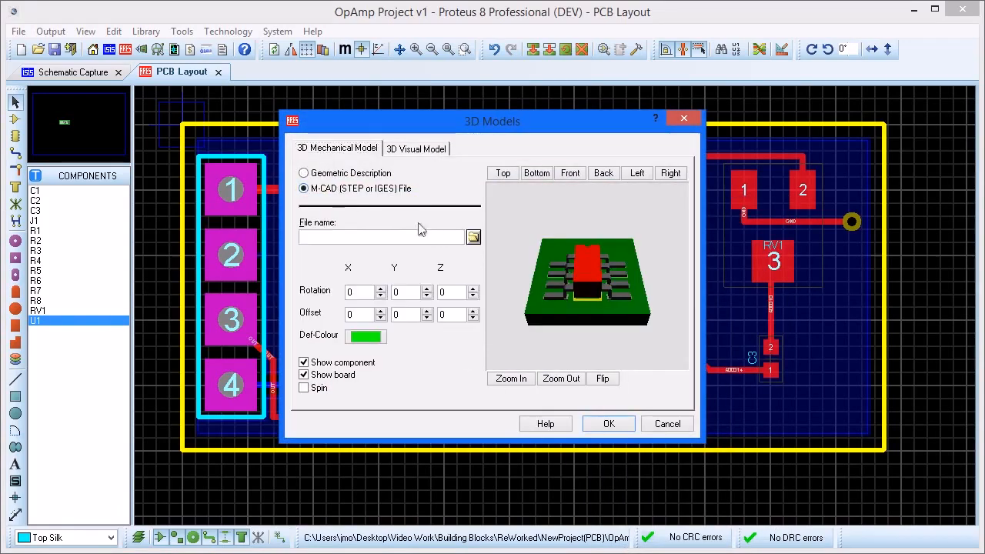
pyautogui.click(475, 238)
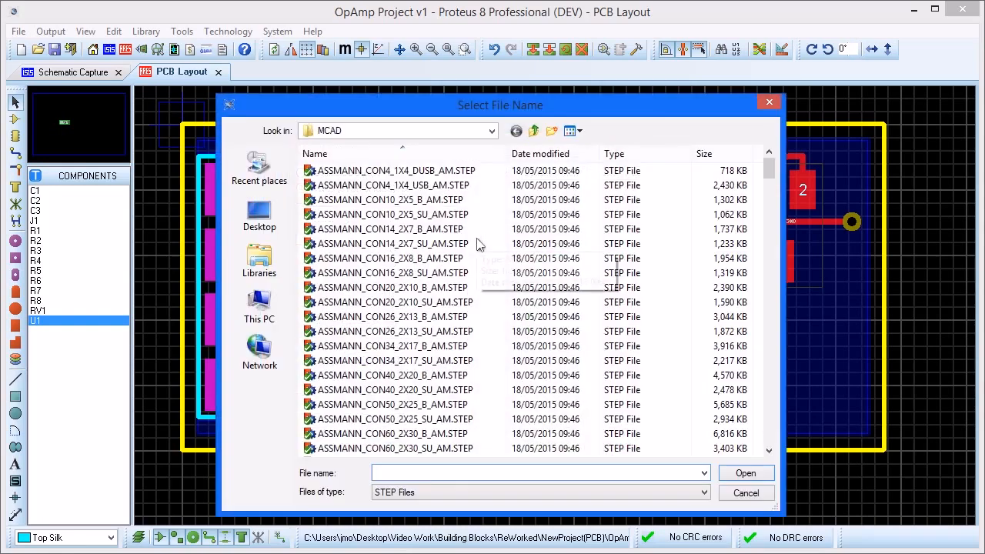
pyautogui.write('u')
pyautogui.click(462, 486)
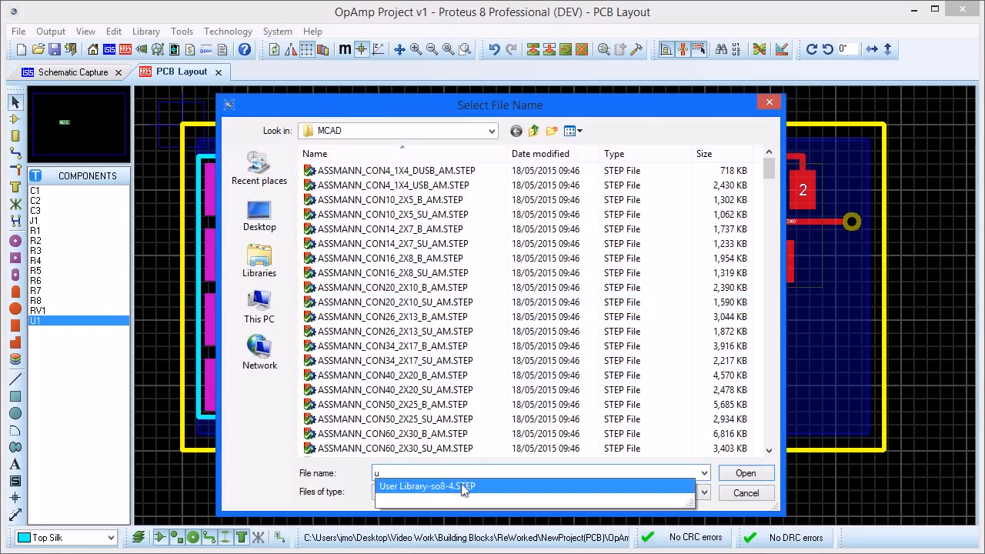
pyautogui.click(744, 474)
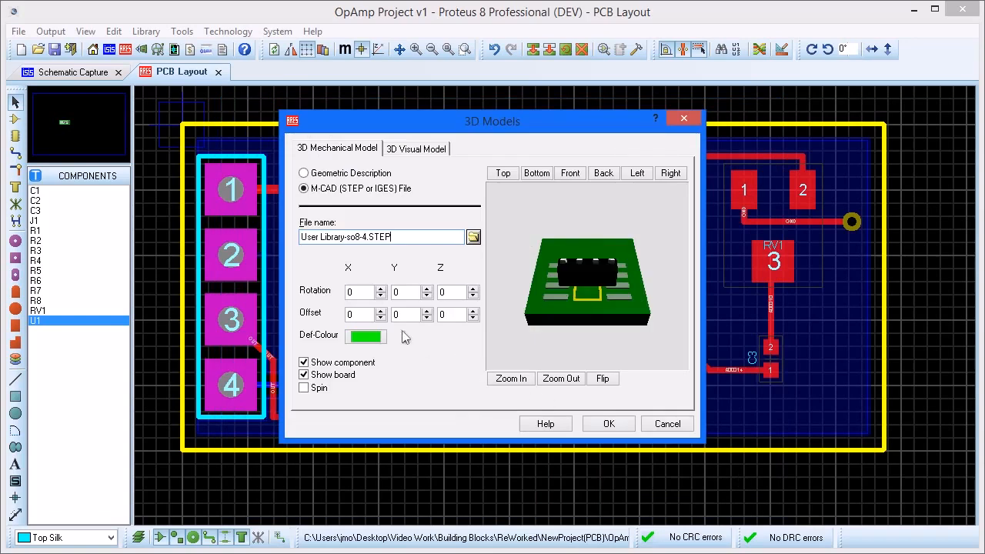
# - Set the U1 model's rotation to X 90 and Z -90 and its Z offset to 0.9mm, and accept the model settings
pyautogui.doubleClick(359, 294)
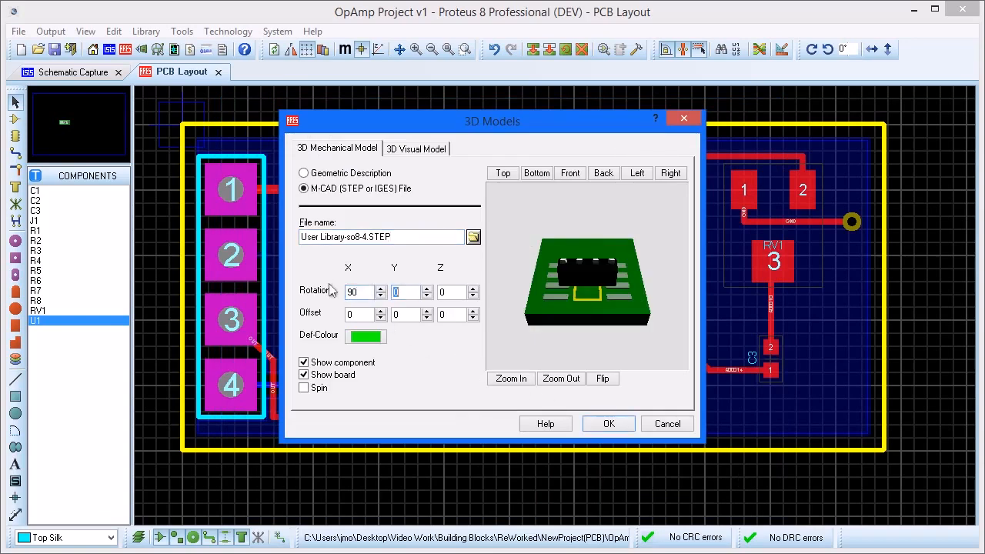
pyautogui.press('Tab')
pyautogui.press('Tab')
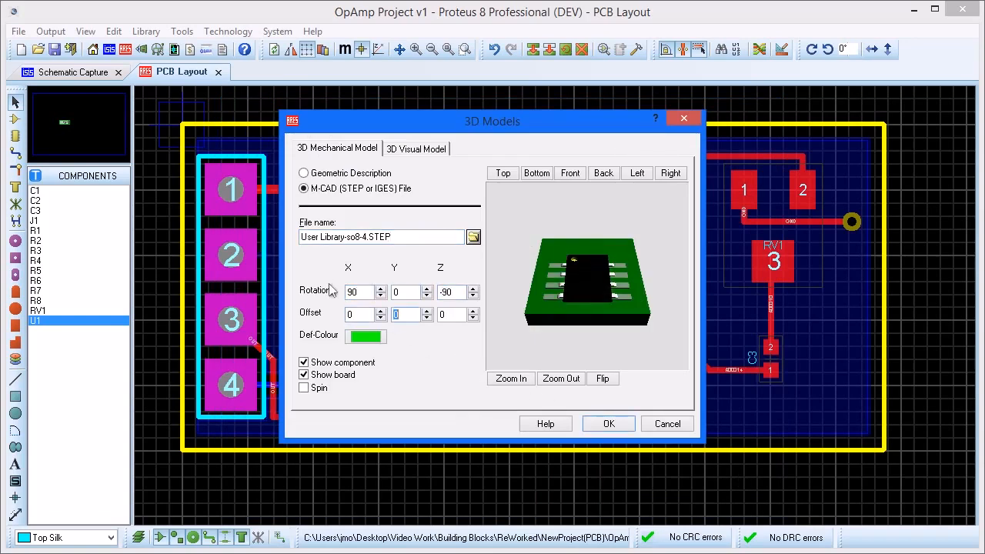
pyautogui.press('Tab')
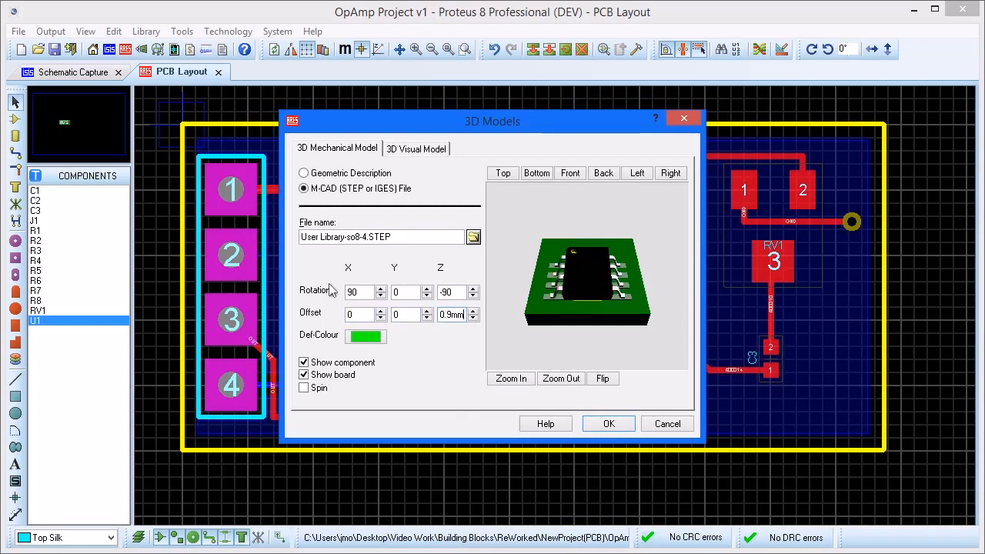
pyautogui.click(612, 429)
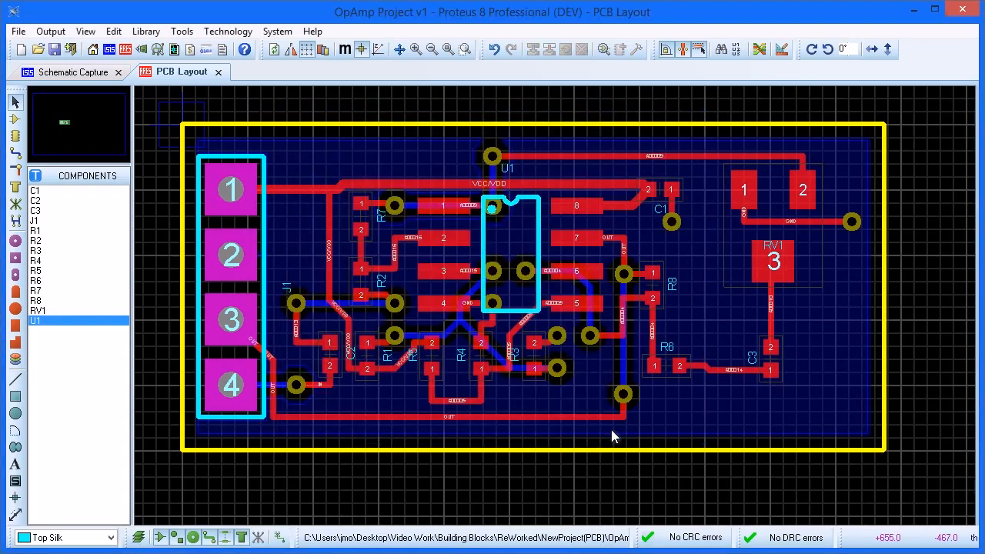
# - Inspect the board in the 3D Visualizer without and with its components, look closely at U1, and close the 3D view
pyautogui.click(141, 51)
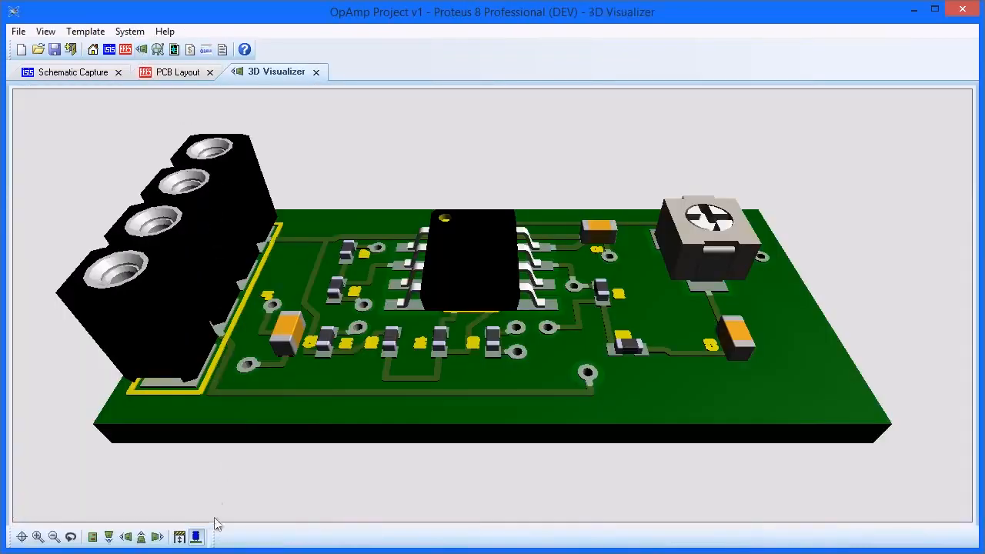
pyautogui.click(196, 538)
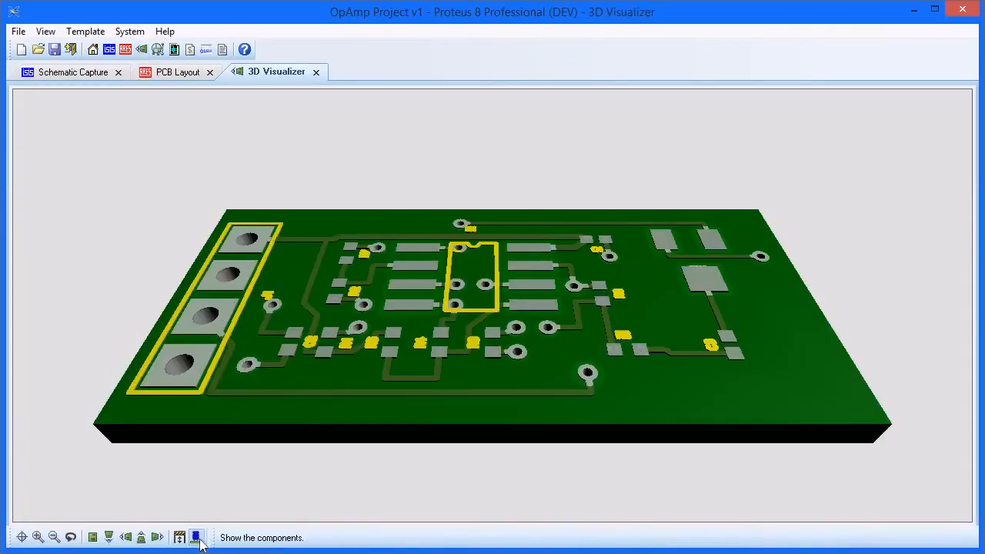
pyautogui.click(197, 538)
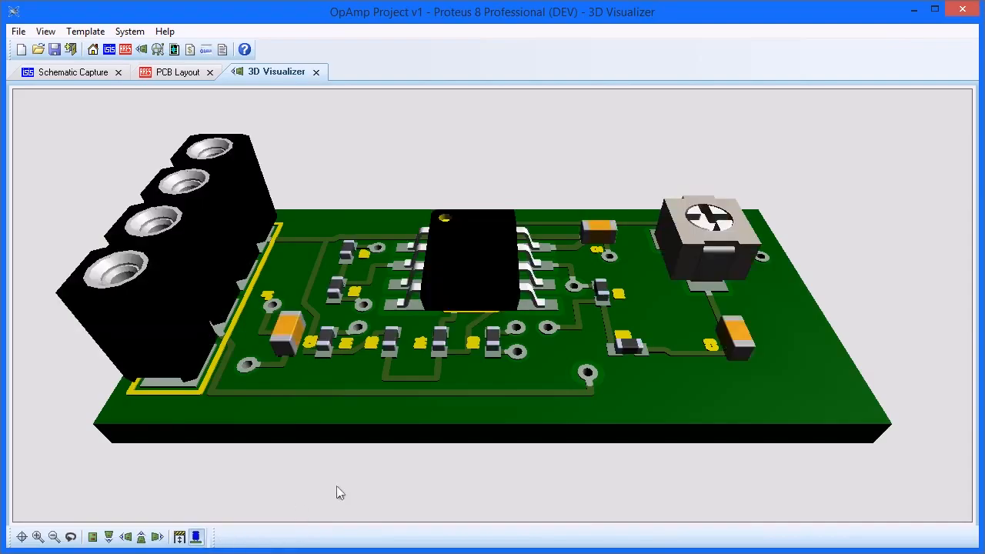
pyautogui.scroll(10, 480, 331)
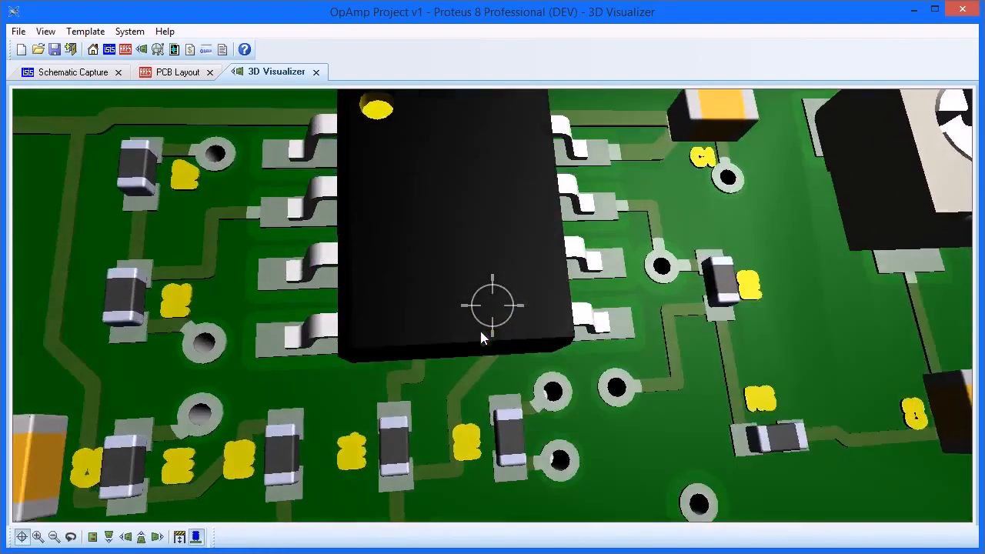
pyautogui.moveTo(481, 331); pyautogui.dragTo(481, 331)
pyautogui.rightClick(481, 331)
pyautogui.click(316, 72)
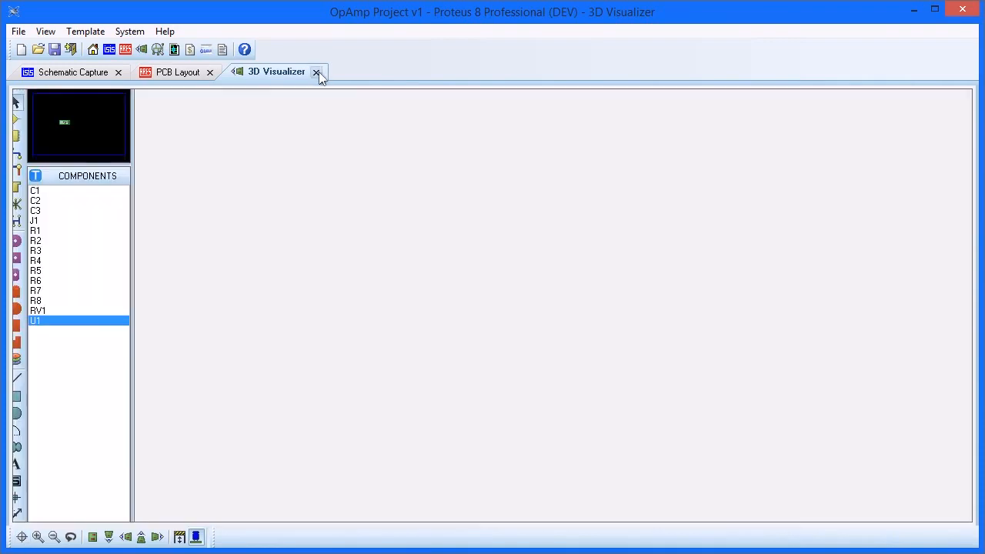
pyautogui.click(51, 31)
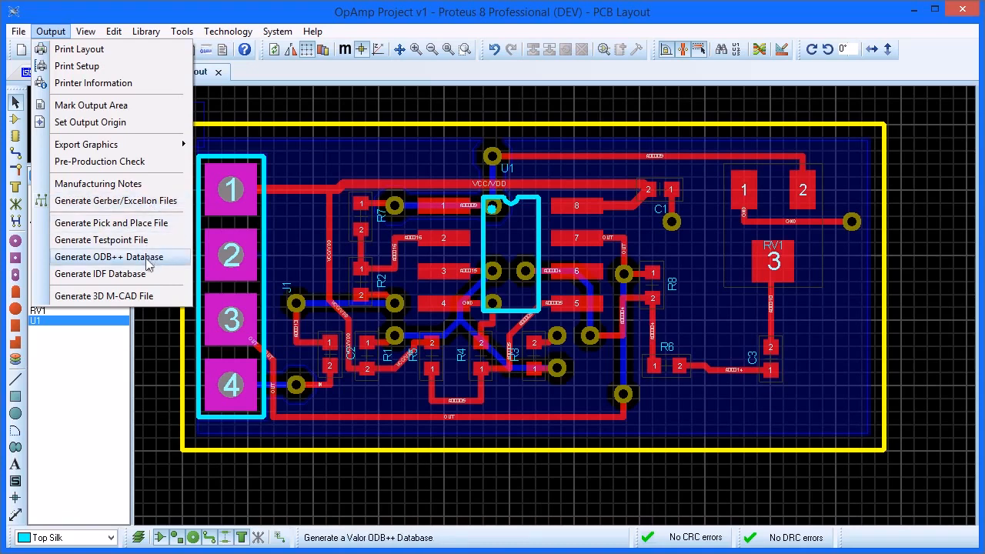
pyautogui.click(155, 331)
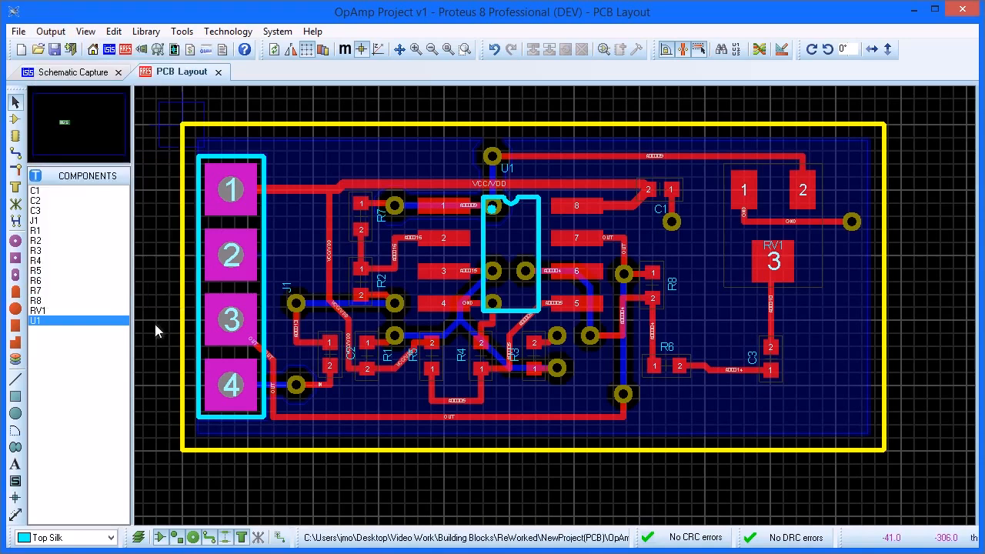